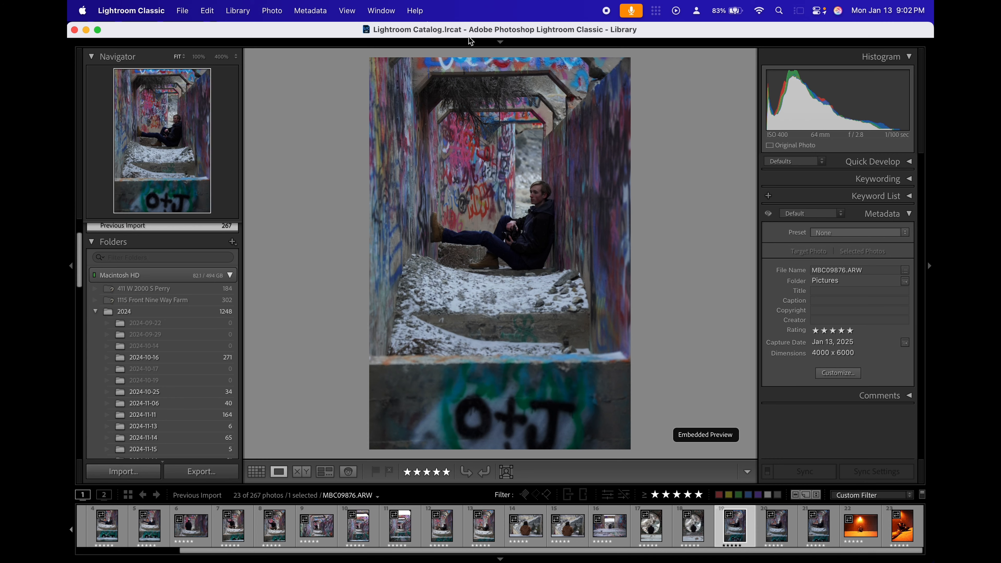
Take the graffiti tunnel photo into the Develop module and straighten it automatically with the crop tool.
click(497, 42)
click(664, 60)
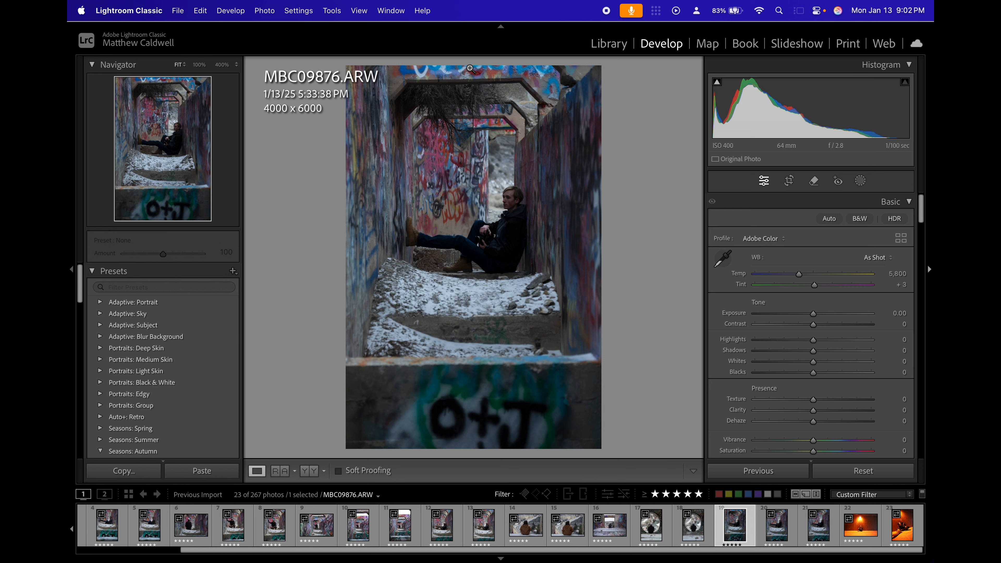
click(790, 181)
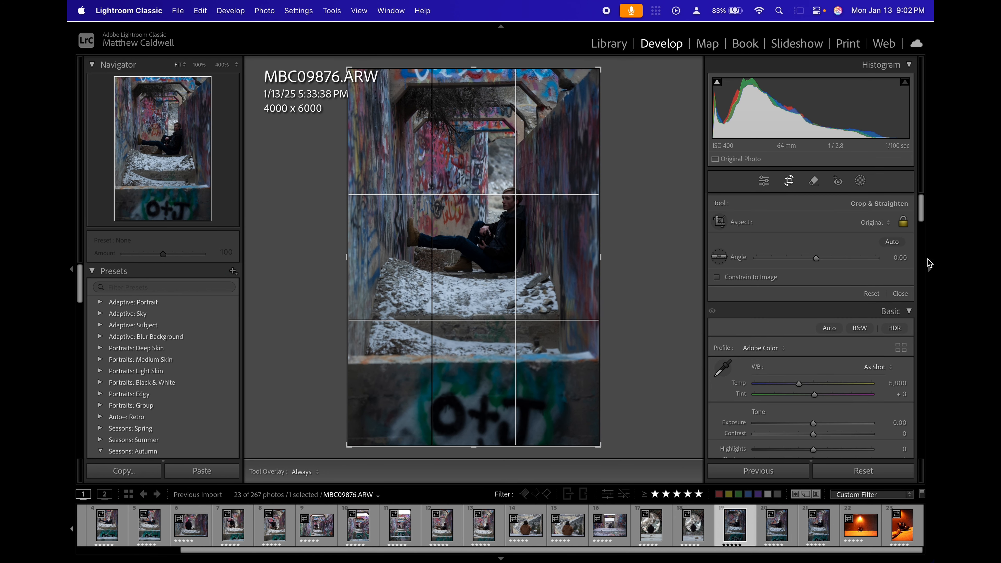
click(892, 242)
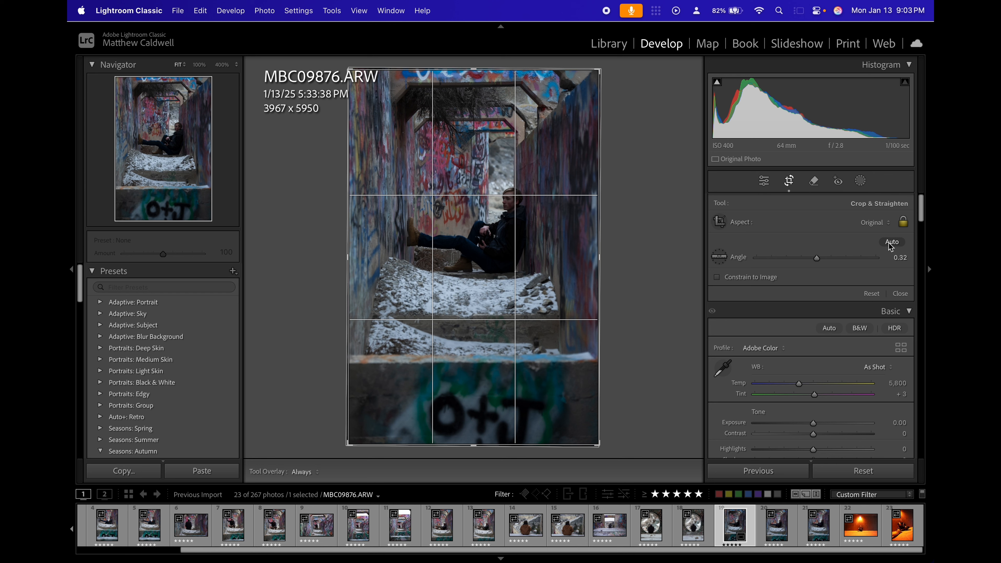
Increase the photo's straighten angle to 0.80, checking the framing full screen, and finish cropping.
click(897, 258)
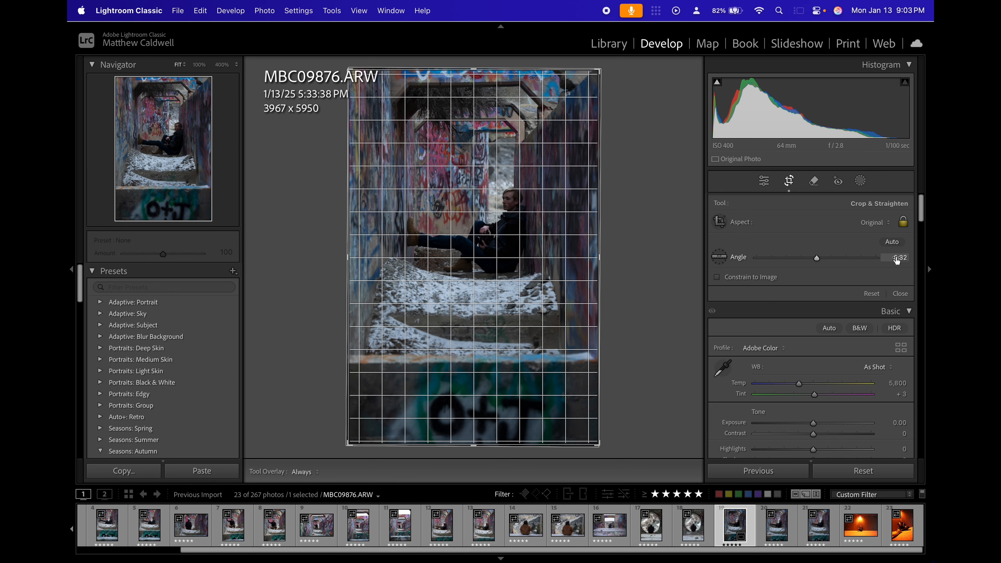
drag(898, 260, 903, 259)
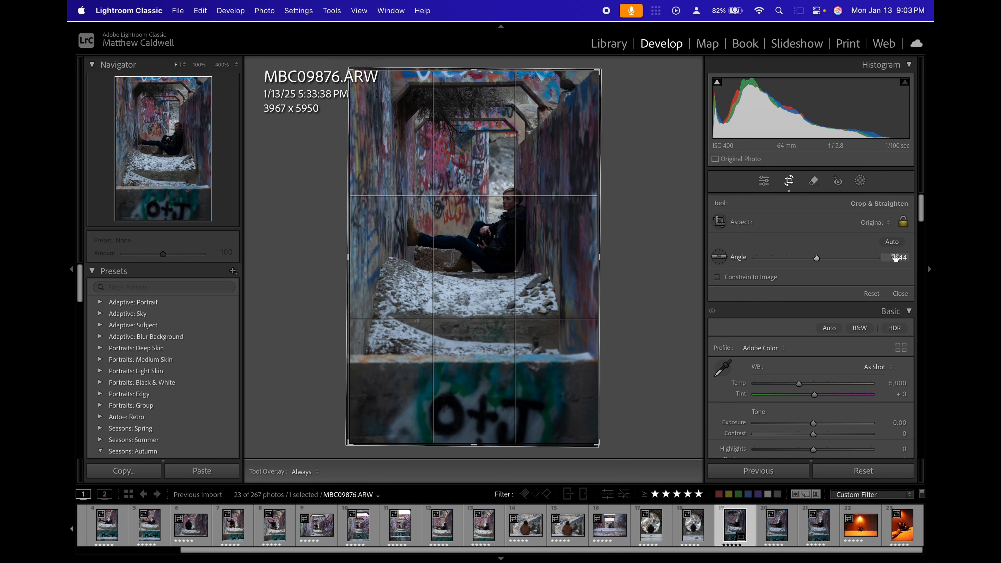
key(f)
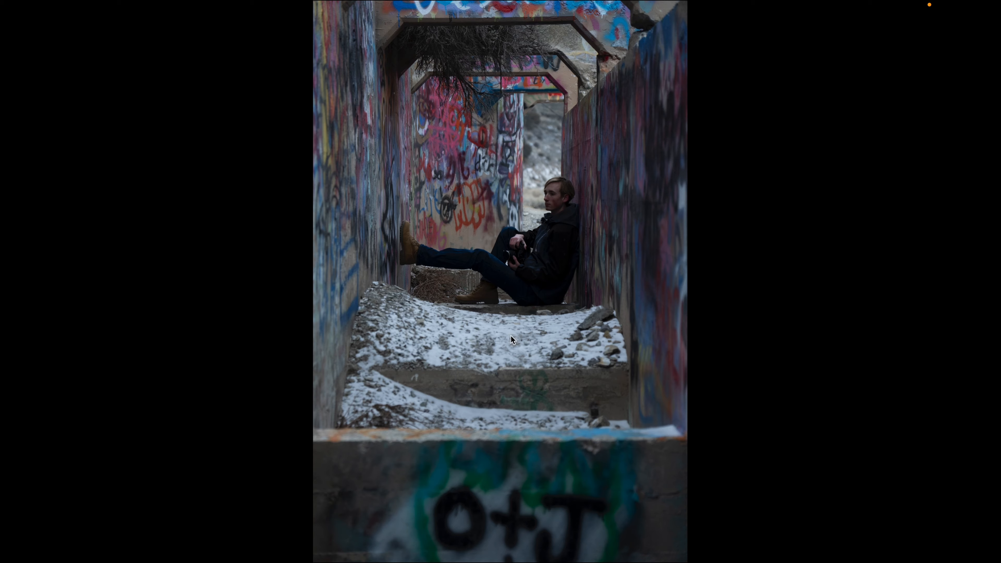
key(f)
click(789, 181)
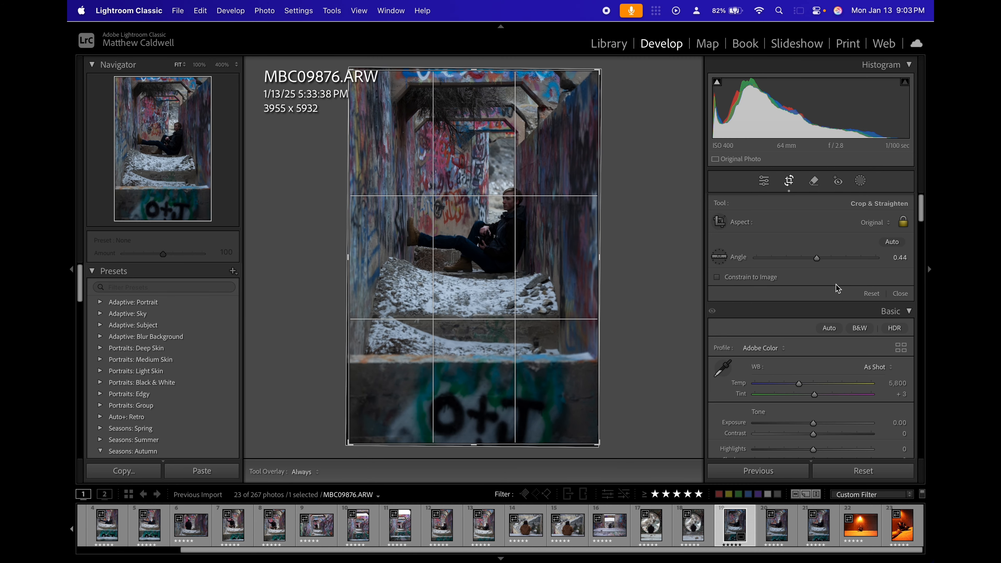
drag(891, 260, 900, 261)
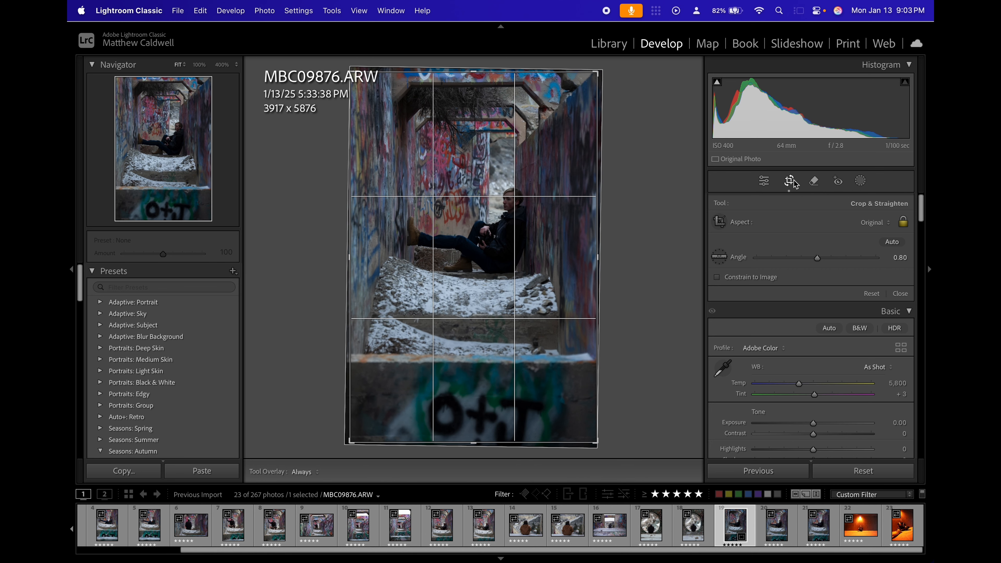
click(765, 181)
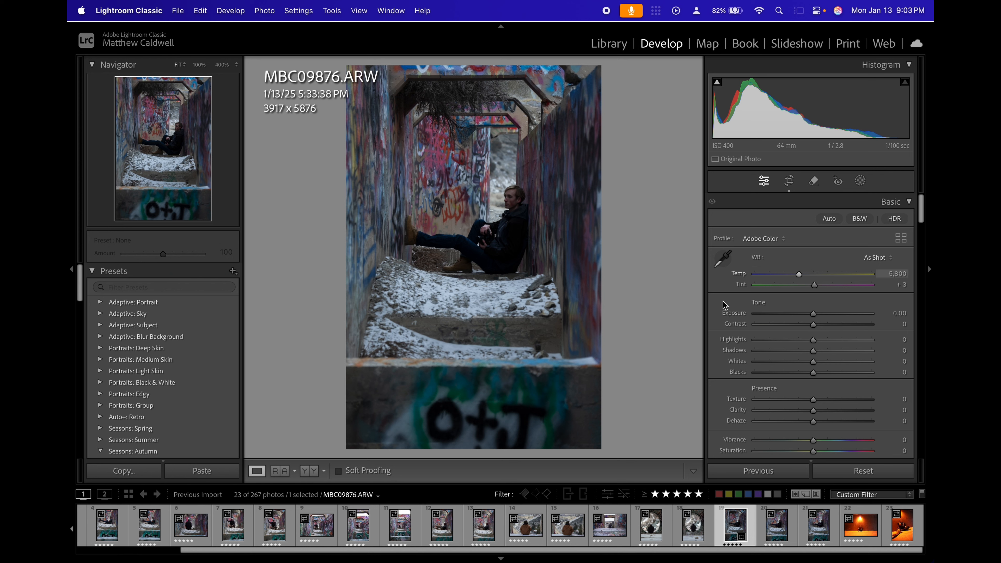
Compare the Adobe Color and Adobe Landscape profiles on the photo and apply Adobe Landscape.
click(764, 243)
click(806, 250)
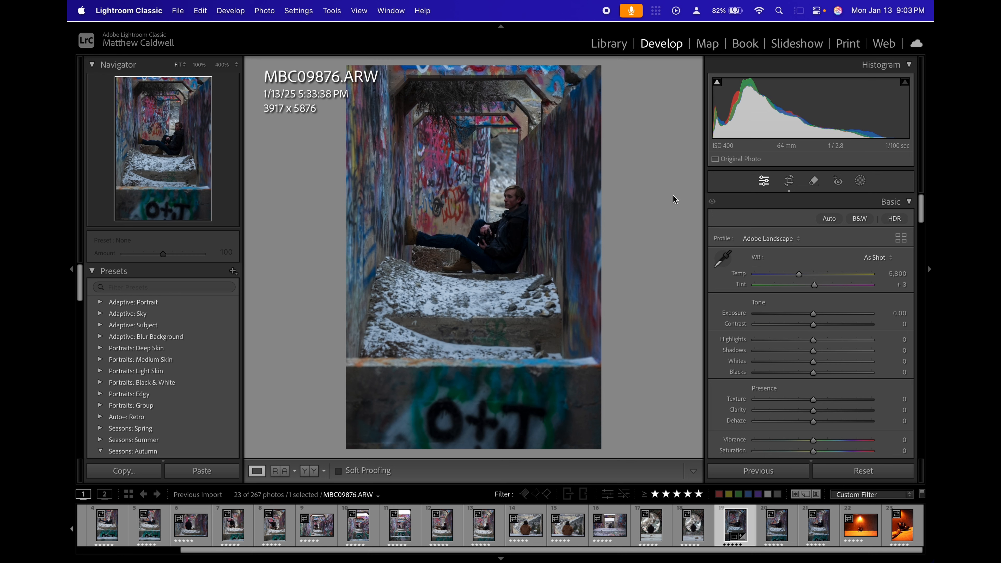
click(785, 239)
click(790, 225)
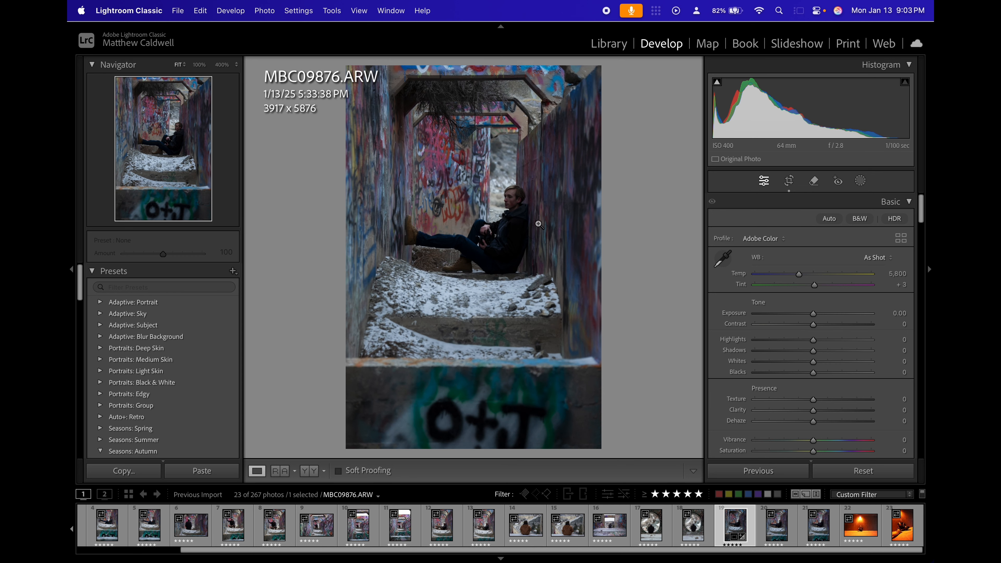
click(767, 239)
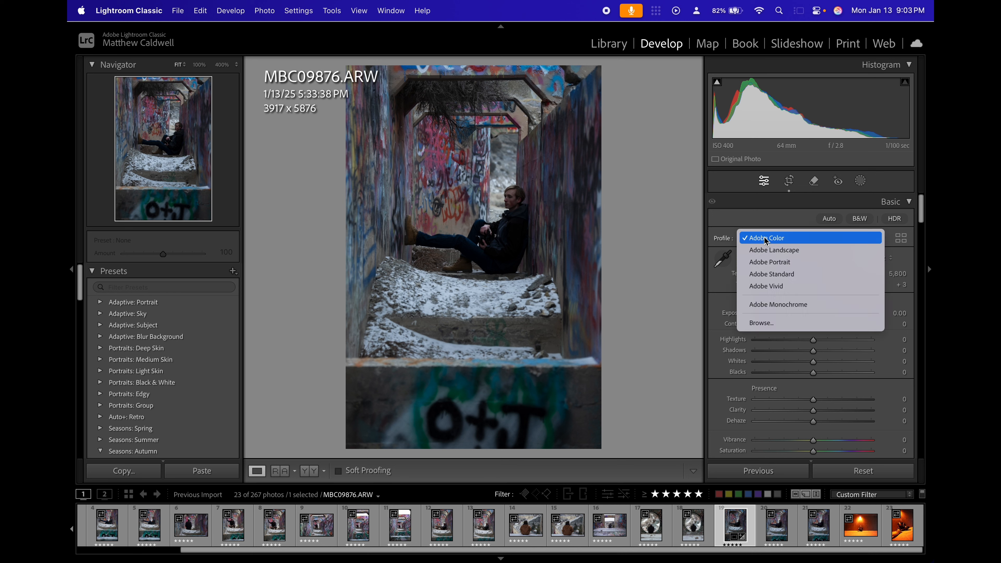
click(818, 251)
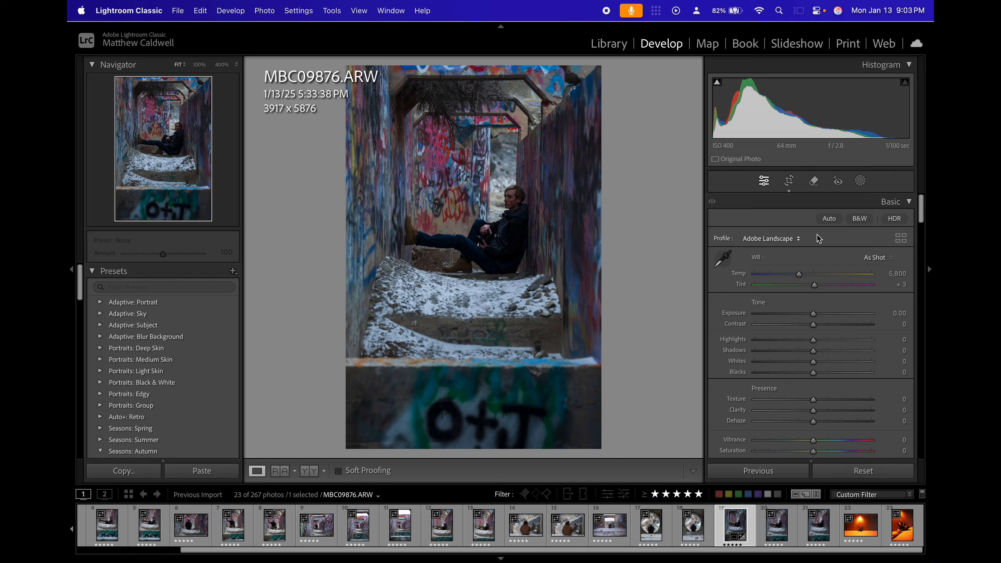
Examine the seated subject's face, clothing and surroundings at several magnifications, ending on the whole photo.
click(521, 209)
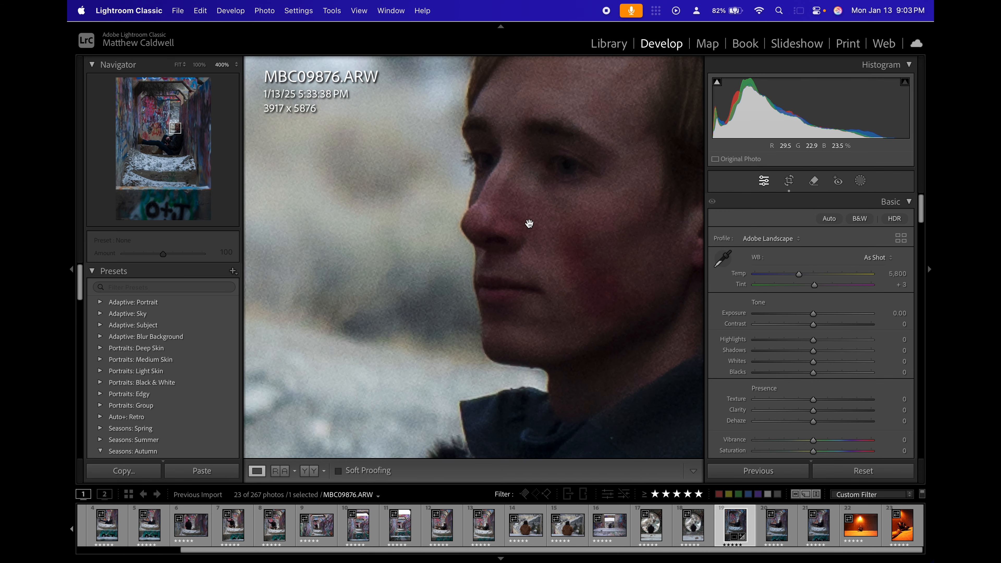
drag(478, 251, 508, 233)
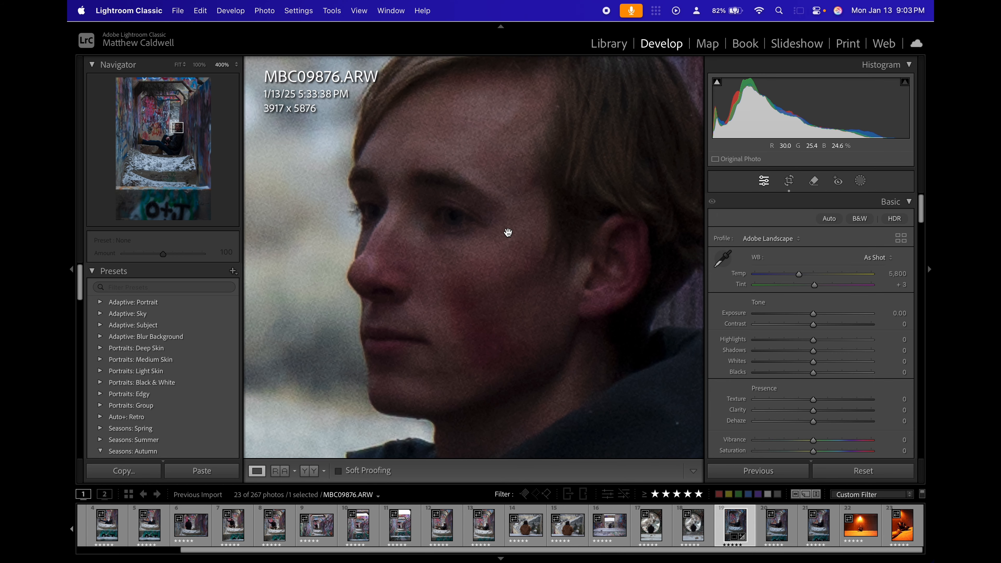
click(509, 232)
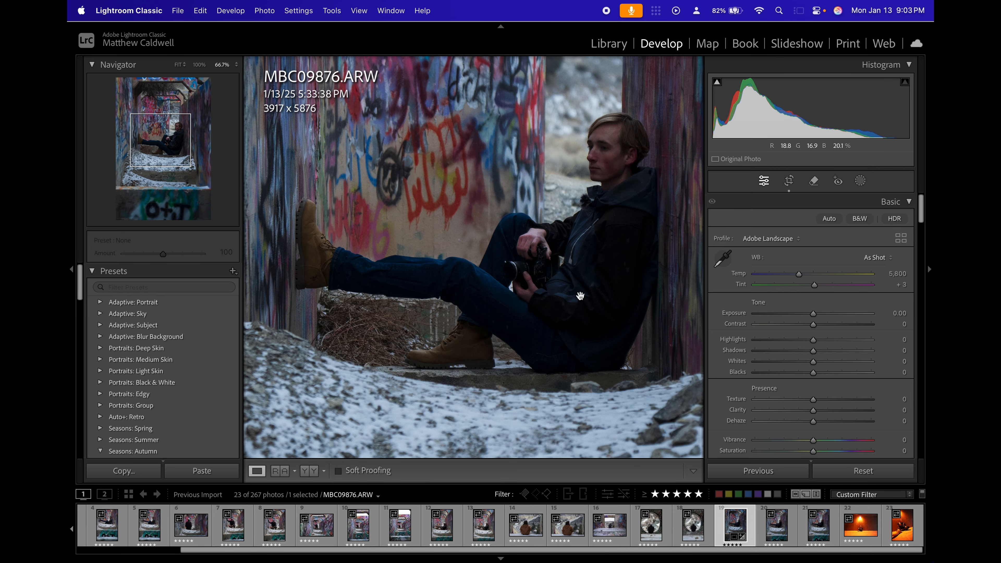
drag(581, 296, 477, 384)
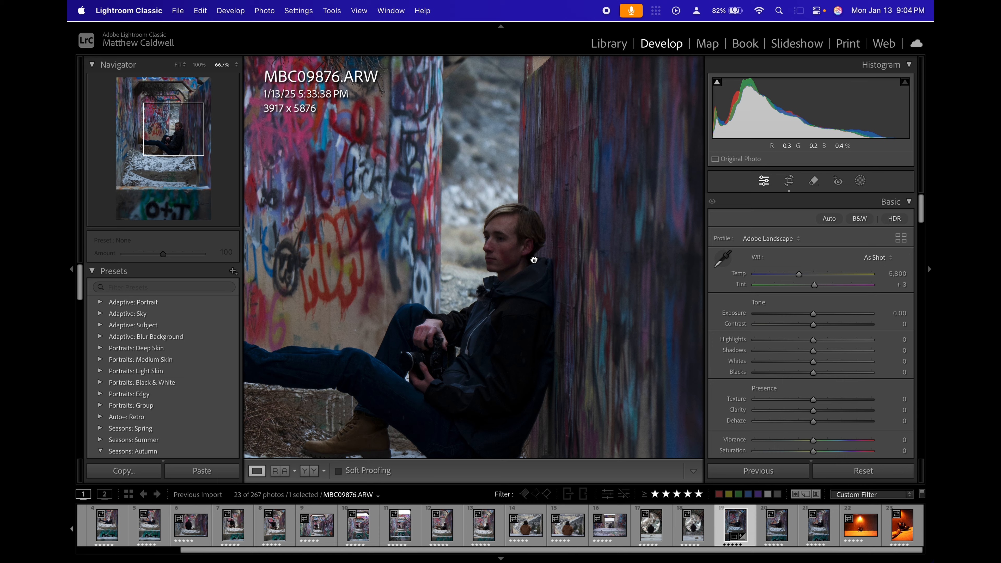
drag(531, 266, 569, 182)
drag(481, 214, 535, 264)
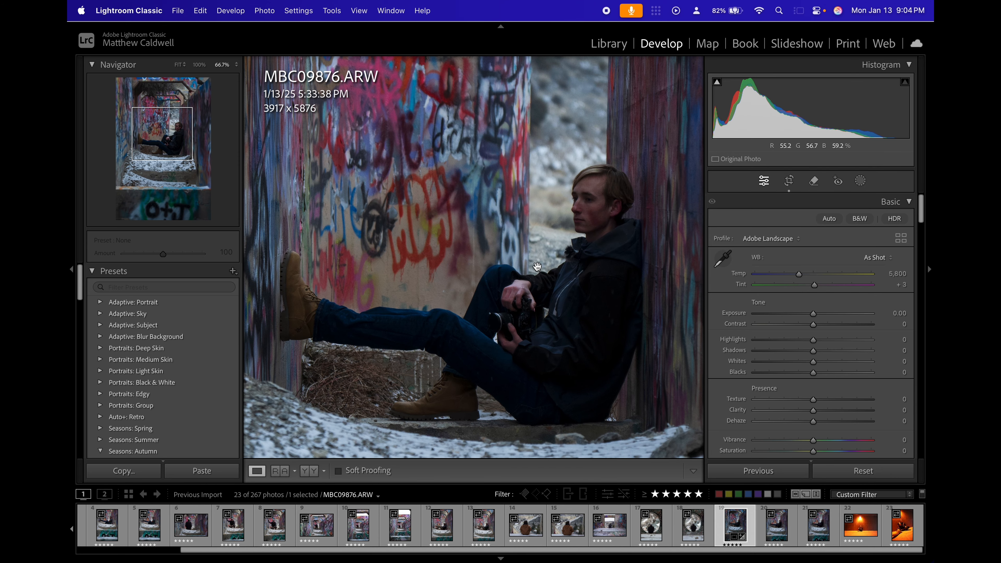
click(487, 311)
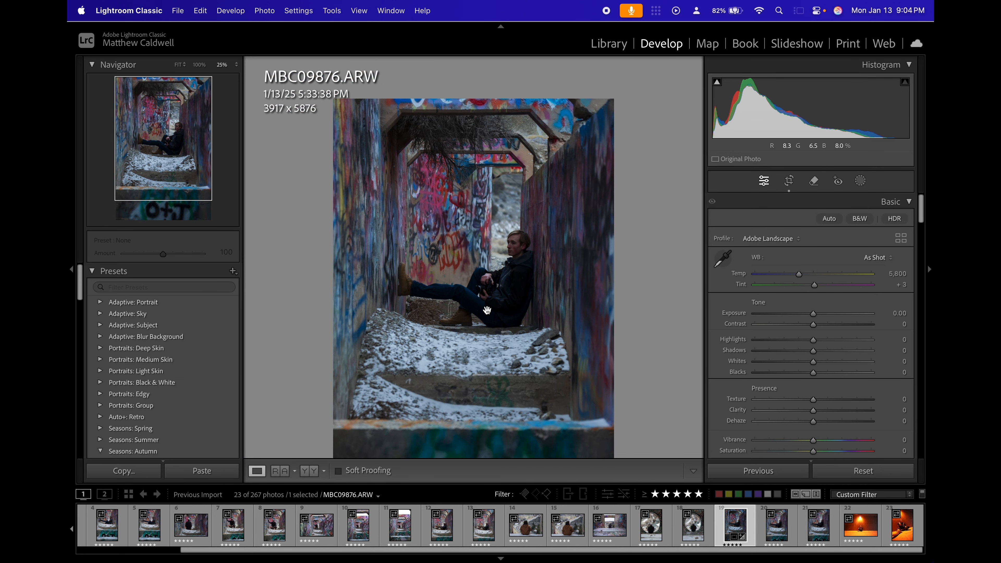
click(569, 273)
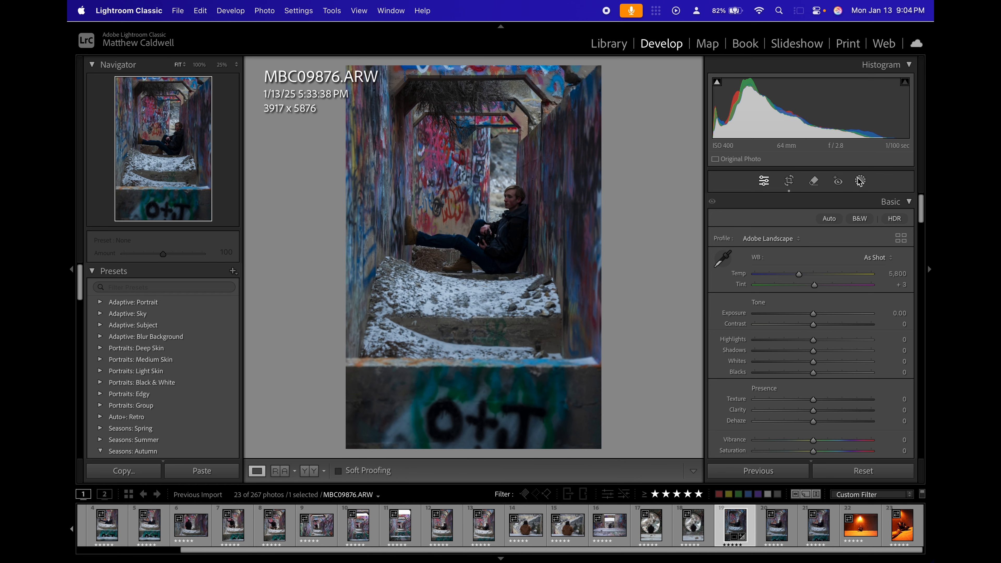
Apply automatic tone adjustments to the photo and reset Contrast to 0.
click(835, 219)
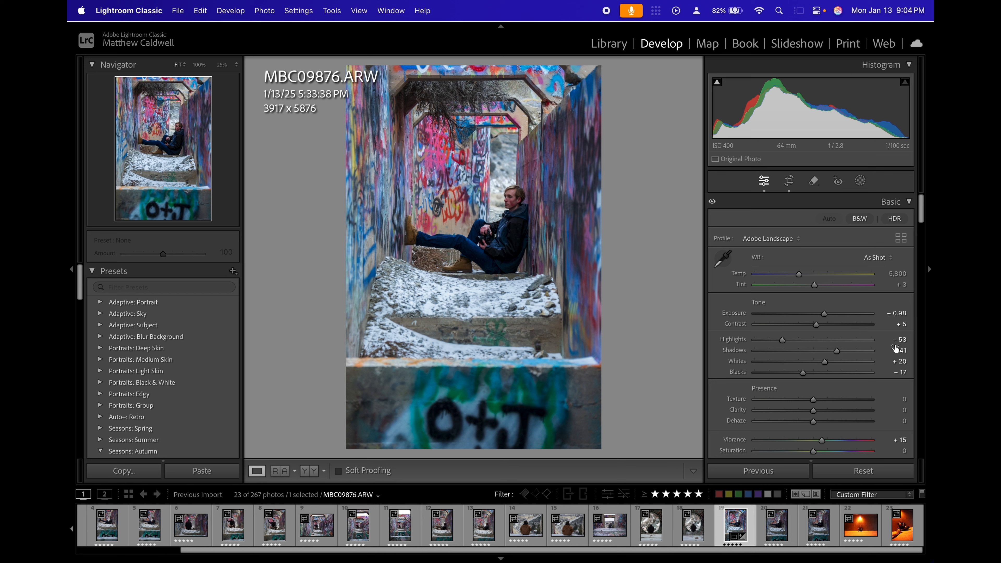
click(895, 324)
text(0)
key(Return)
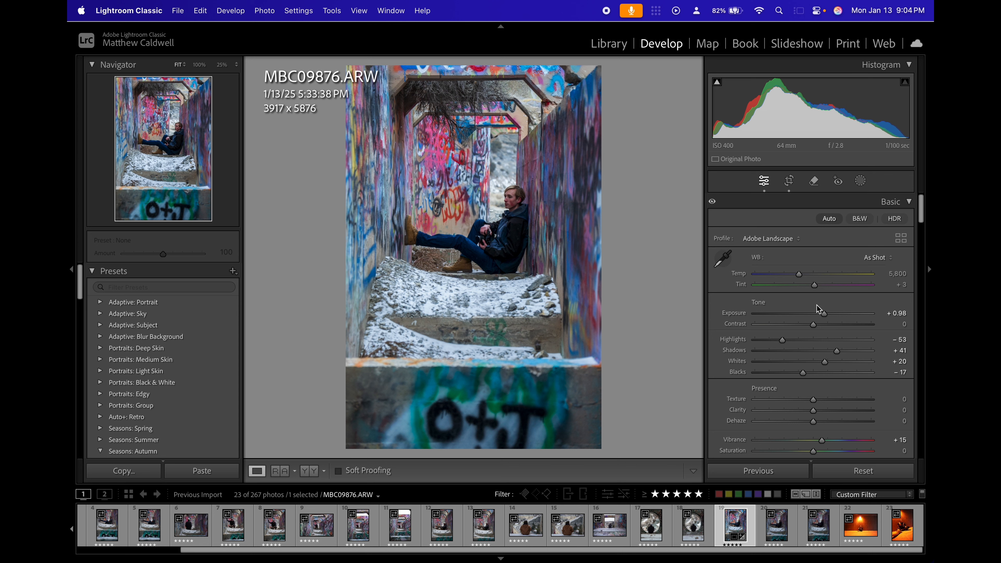
scroll(832, 398, down, 2)
scroll(832, 398, up, 2)
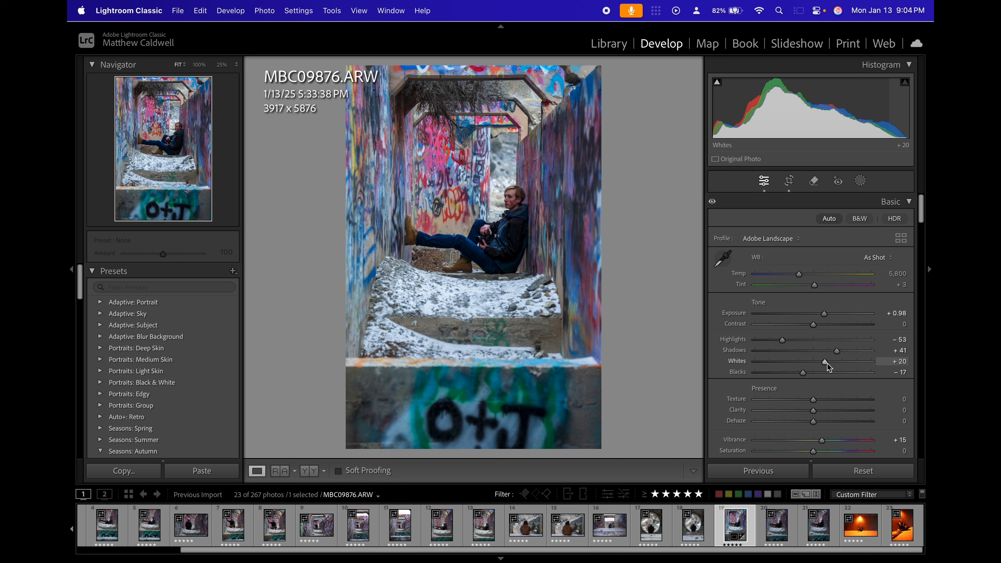
Set Whites to +17 and Shadows to +24, and try Exposure at +1.09 before undoing that exposure change.
drag(825, 366, 824, 364)
drag(822, 361, 829, 354)
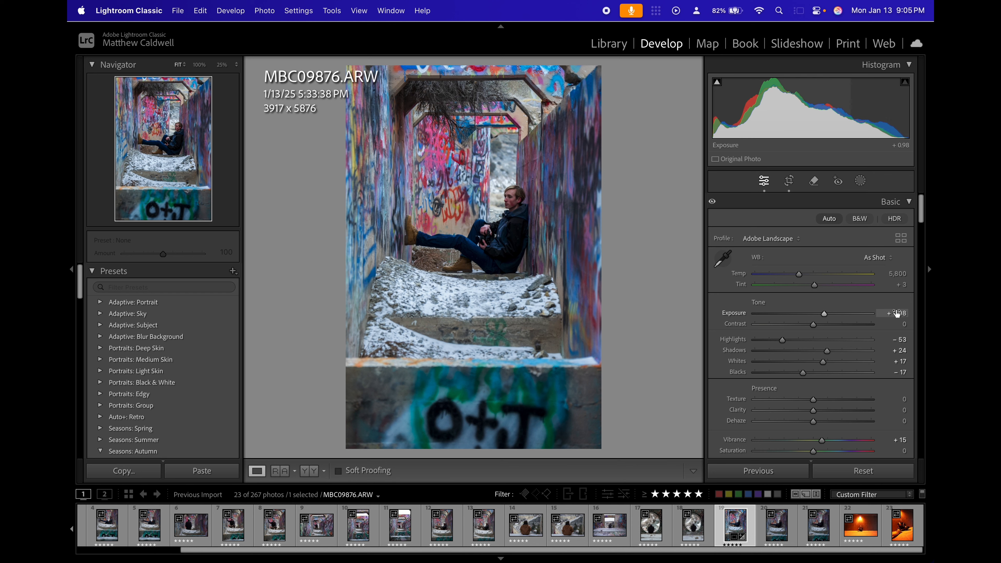
drag(897, 314, 903, 314)
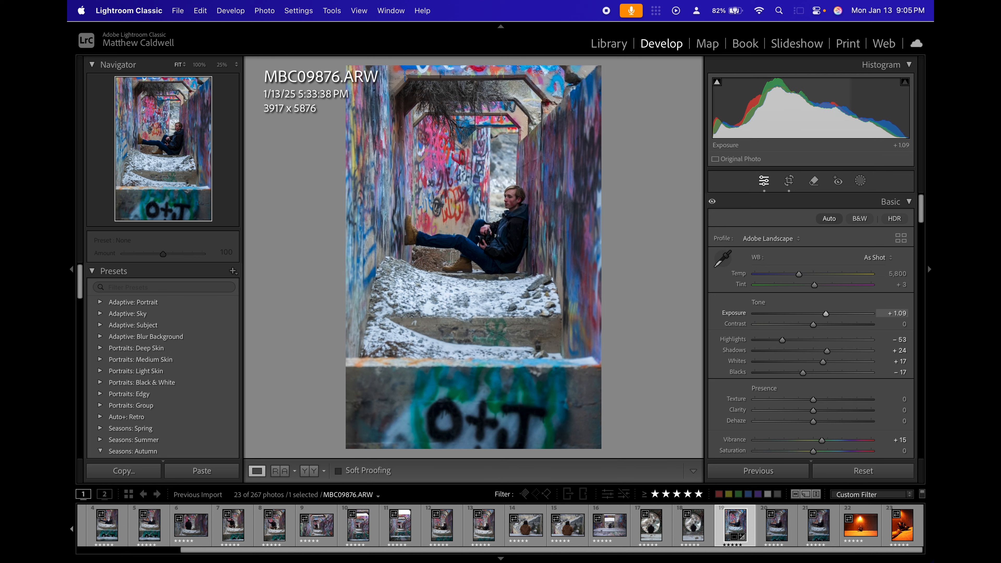
key(super+z)
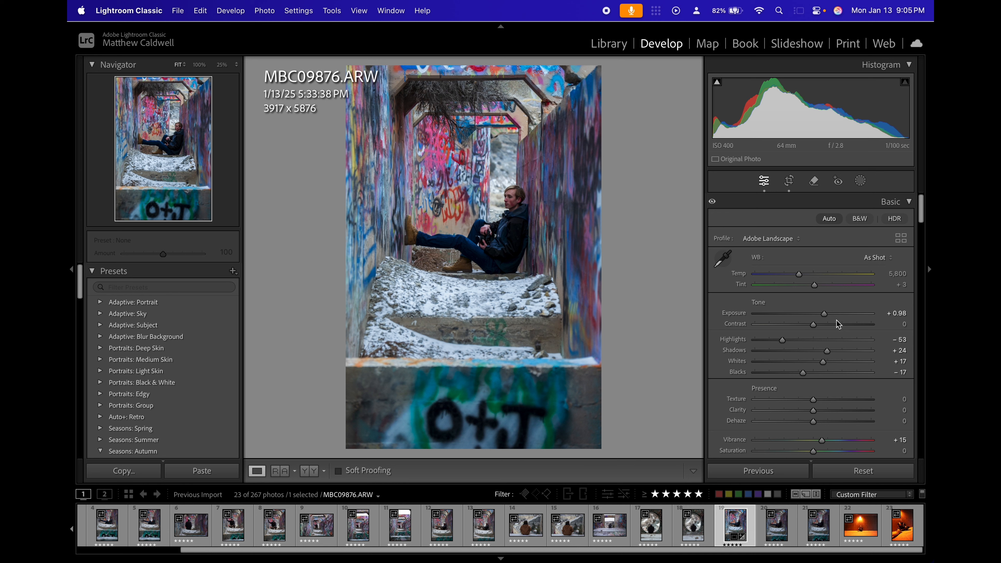
Turn on the clipping warnings, check the subject's jacket and the foreground for lost detail, and set Blacks to -4.
key(j)
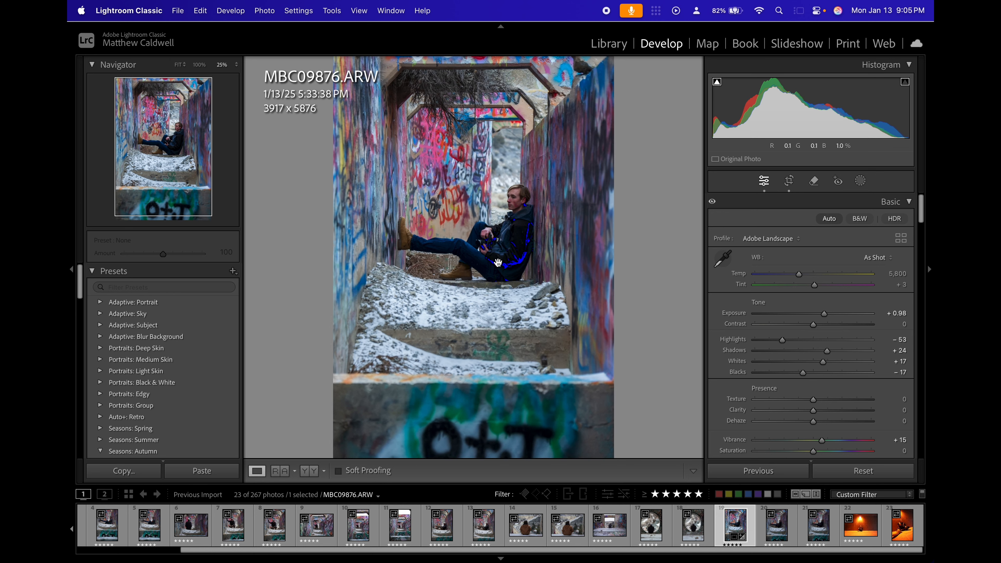
click(522, 252)
drag(557, 206, 474, 325)
key(super+minus)
drag(504, 280, 496, 319)
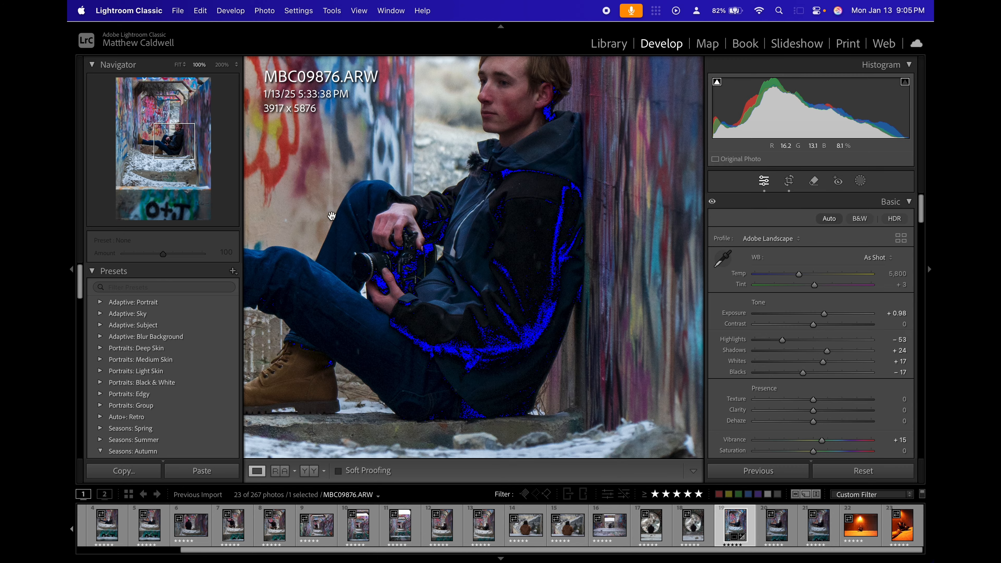
key(super+minus)
drag(606, 291, 623, 3)
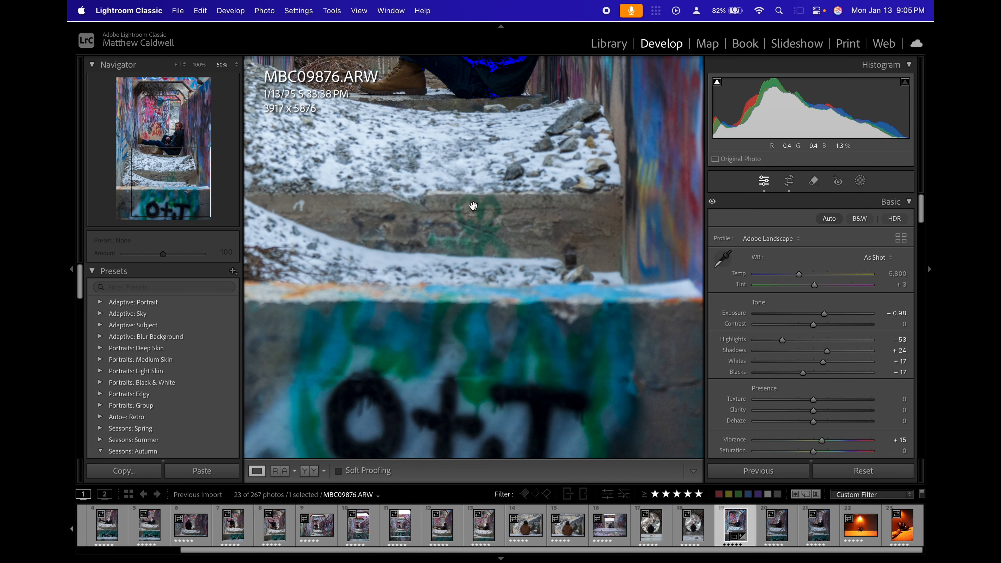
key(super+minus)
key(super+equal)
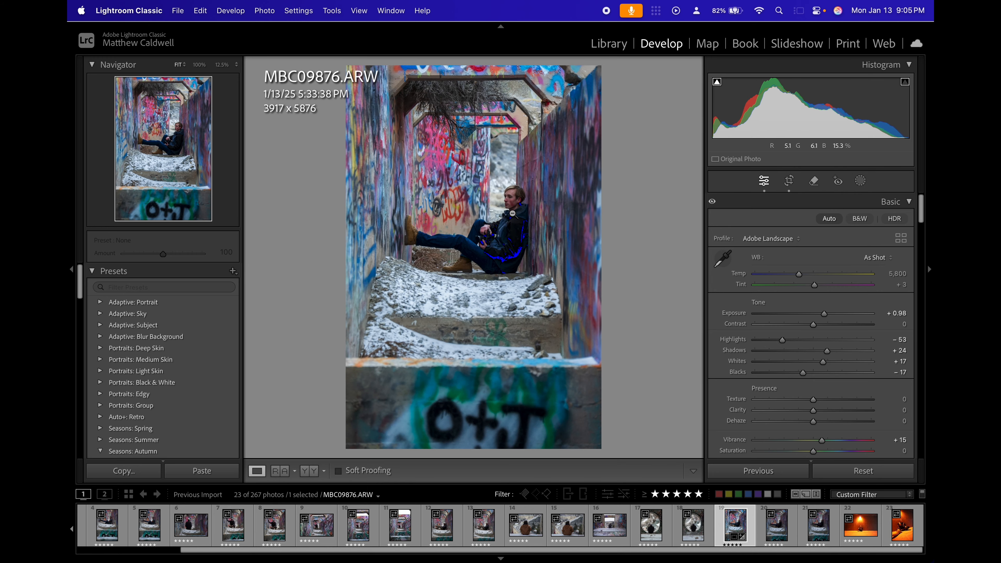
key(super+equal)
click(490, 250)
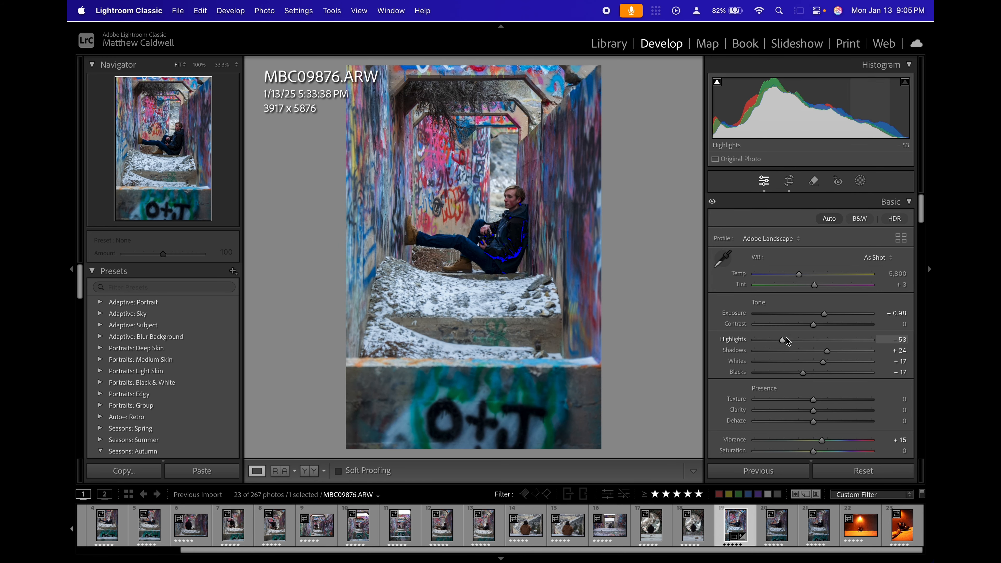
drag(809, 377, 813, 377)
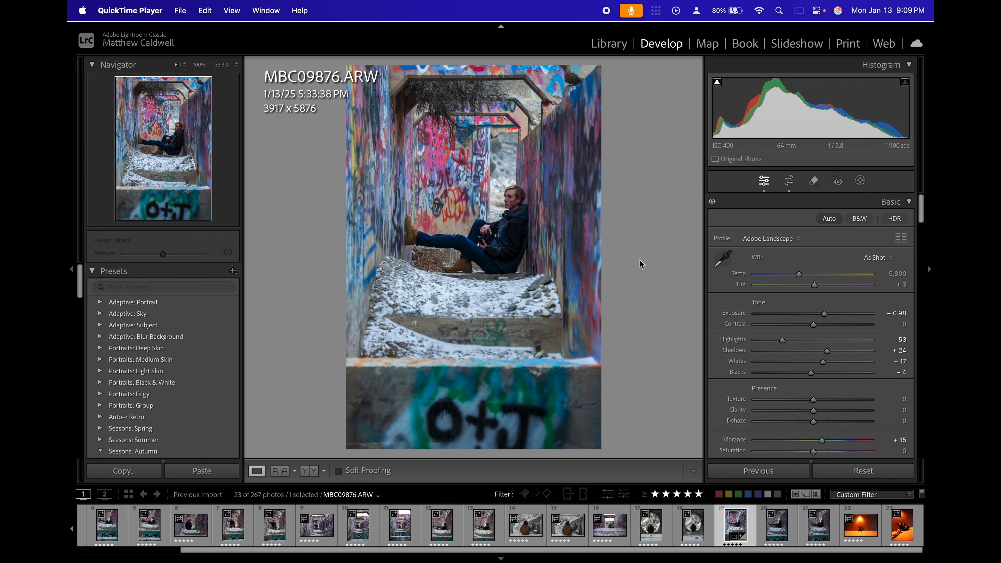
Examine the shadow clipping on the subject's dark jacket up close and in its surroundings.
click(519, 257)
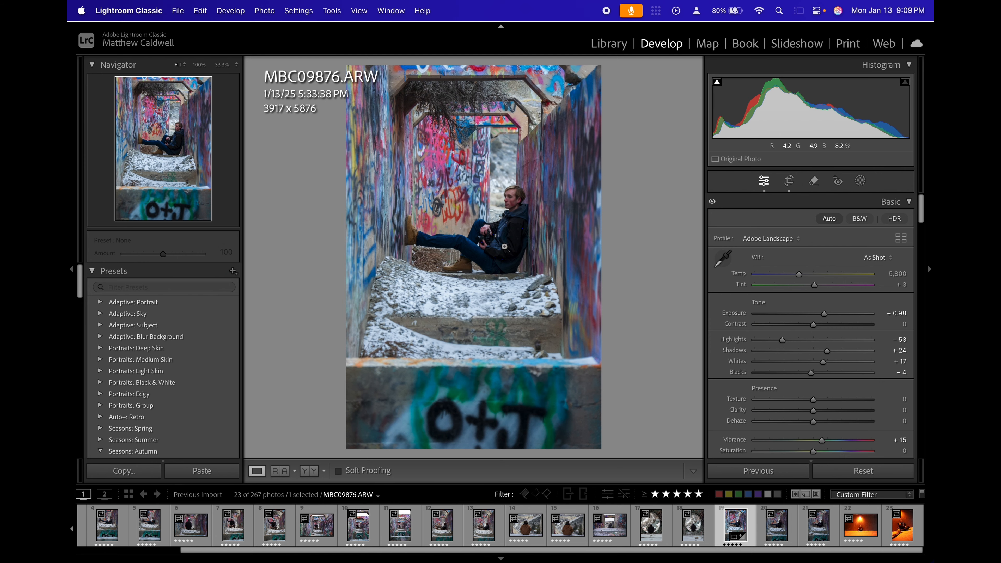
click(510, 245)
key(super+equal)
key(super+equal)
key(super+equal)
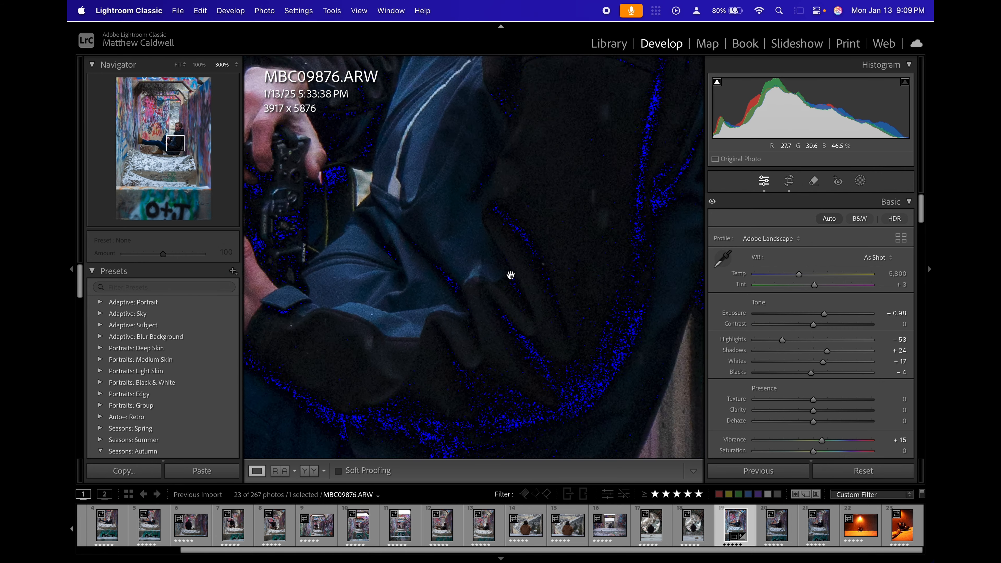
key(super+minus)
key(super+minus)
key(super+minus)
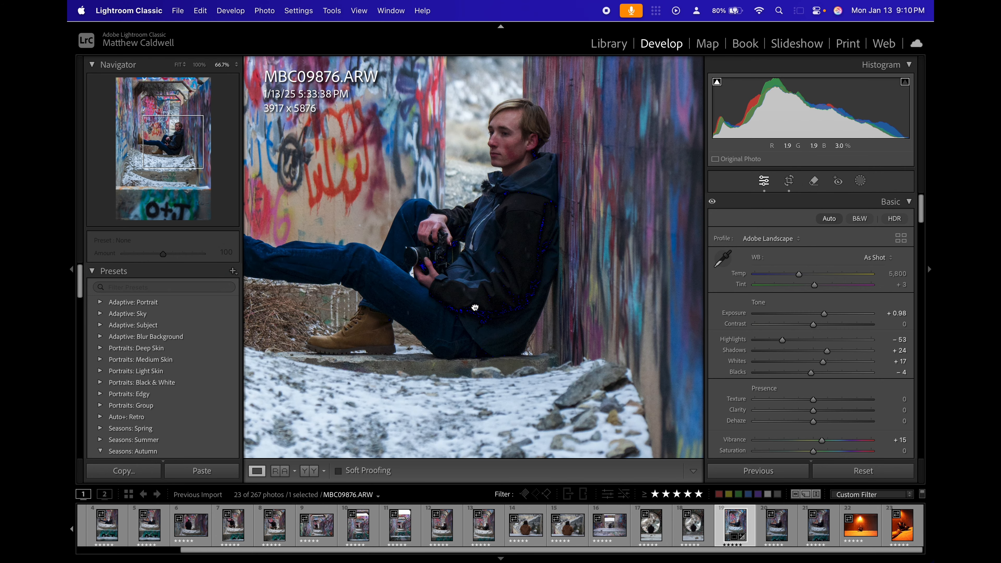
Try Blacks at +17 and reset it to 0, and try Shadows at +71 before undoing that change.
drag(516, 294, 551, 288)
key(f)
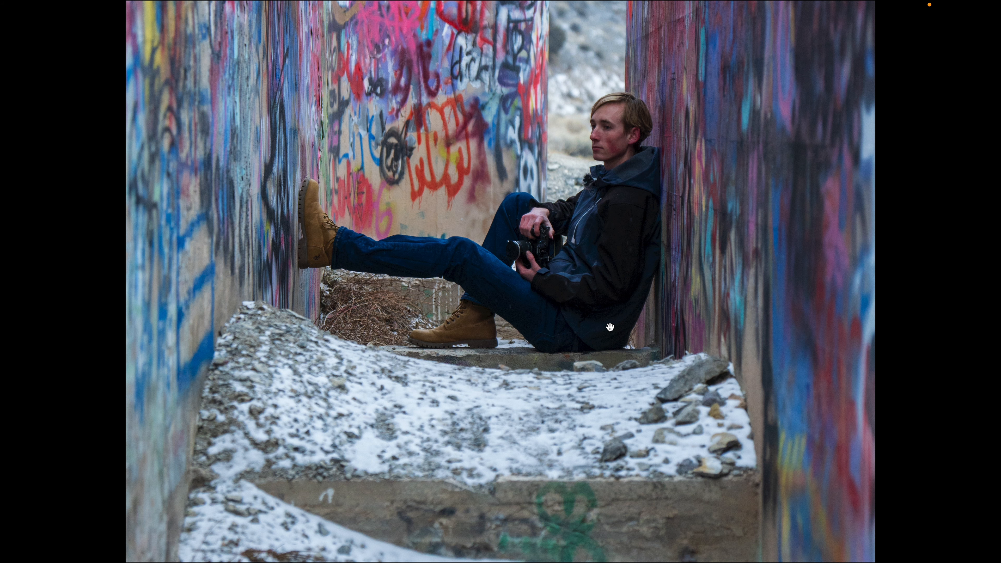
key(Escape)
click(566, 324)
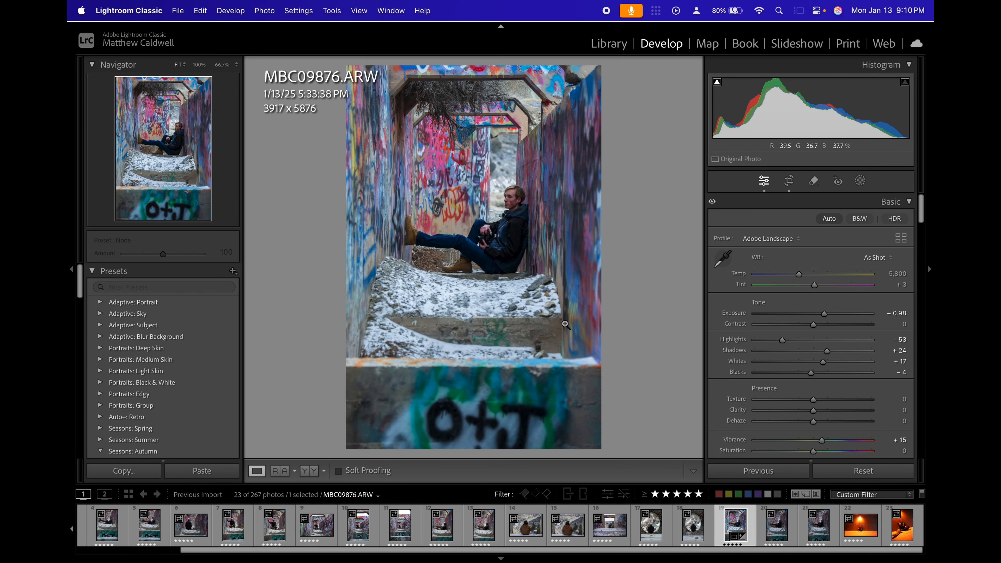
click(494, 231)
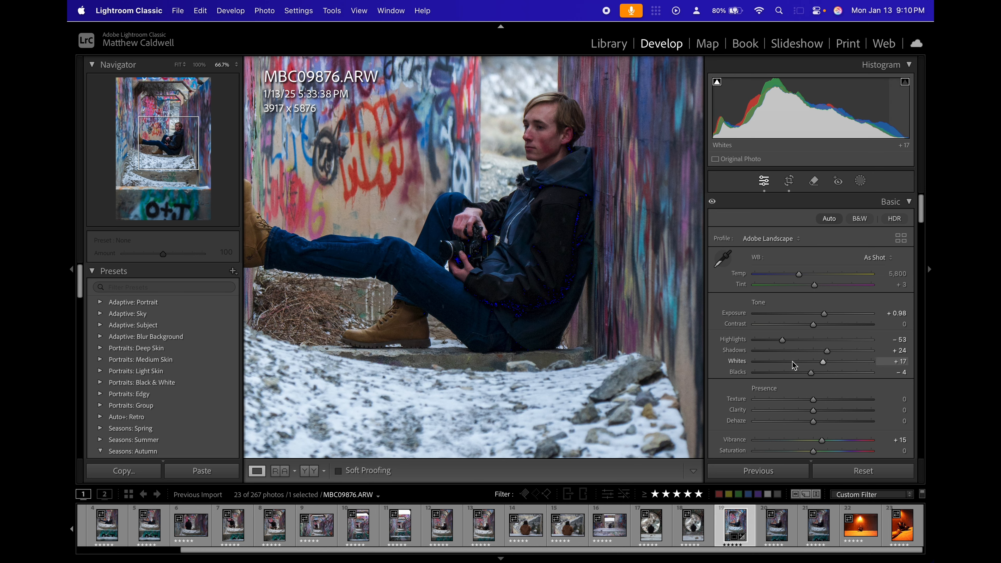
drag(813, 375, 821, 374)
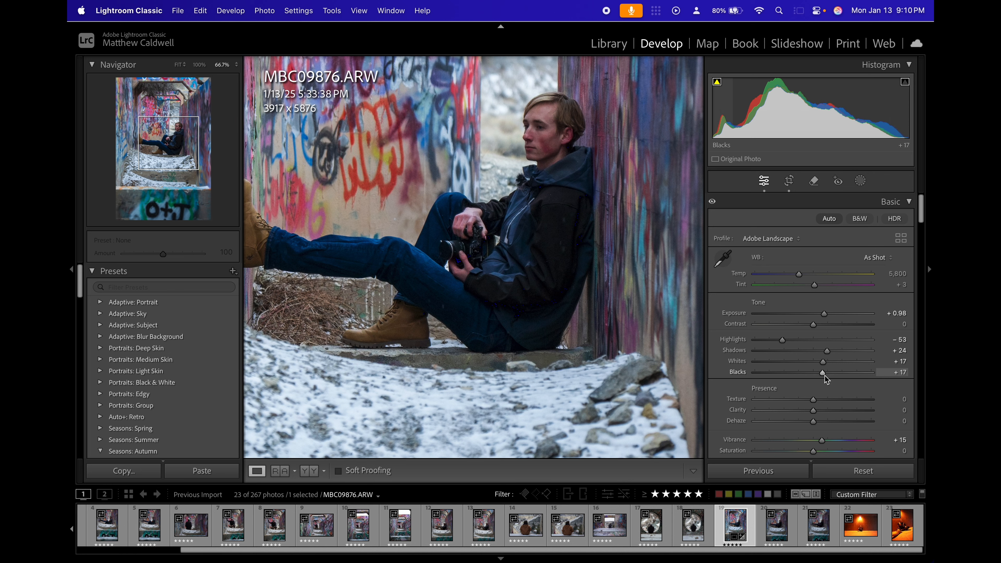
drag(824, 375, 820, 375)
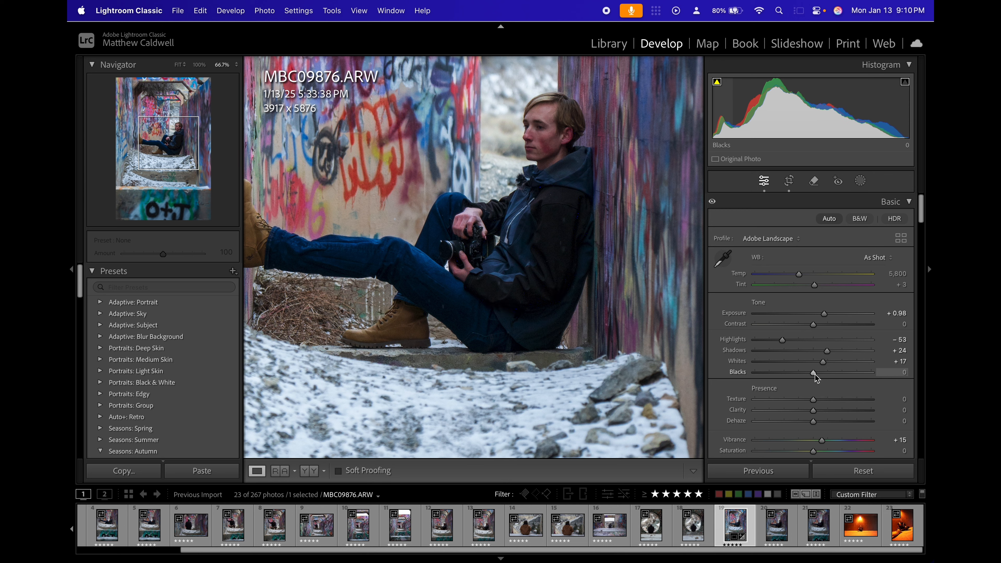
double_click(815, 374)
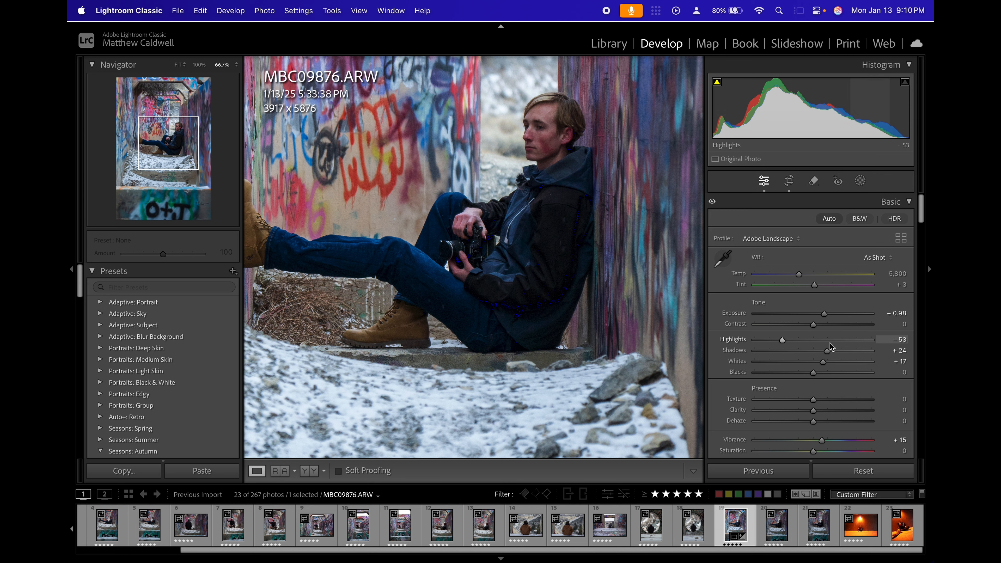
drag(827, 351, 855, 350)
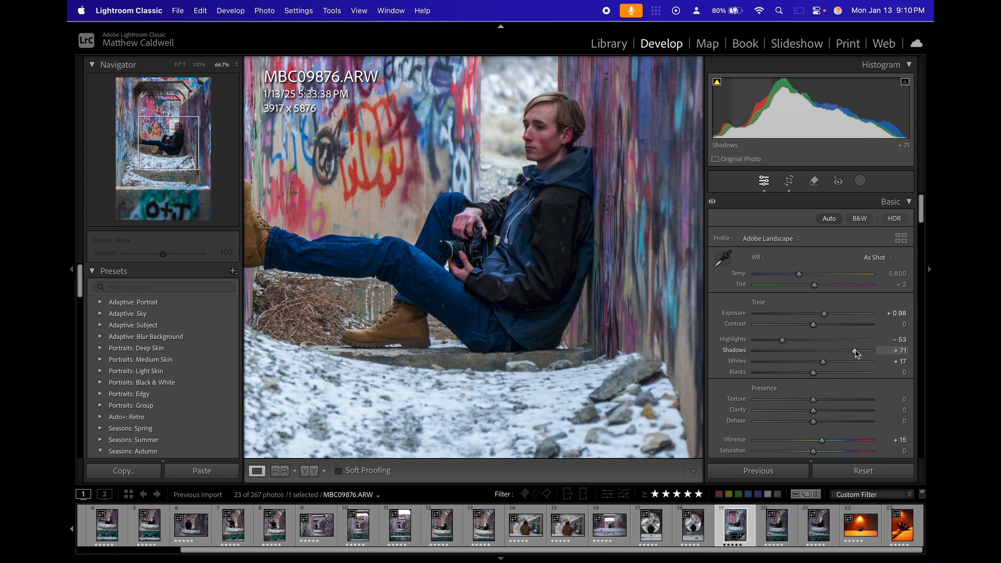
key(super+z)
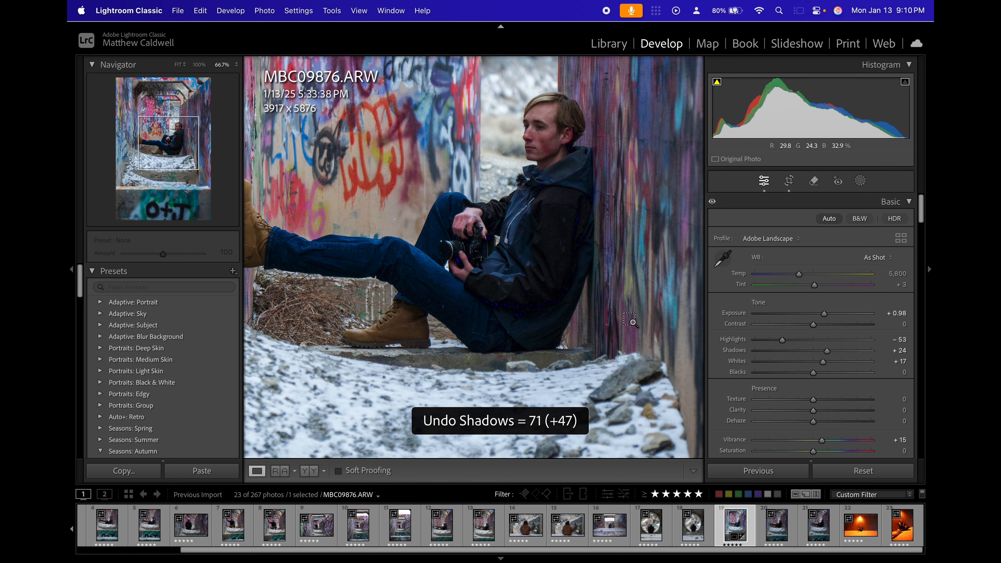
Lower Blacks until the shadow clipping on the subject clears, and set the value to -10.
click(457, 281)
click(433, 267)
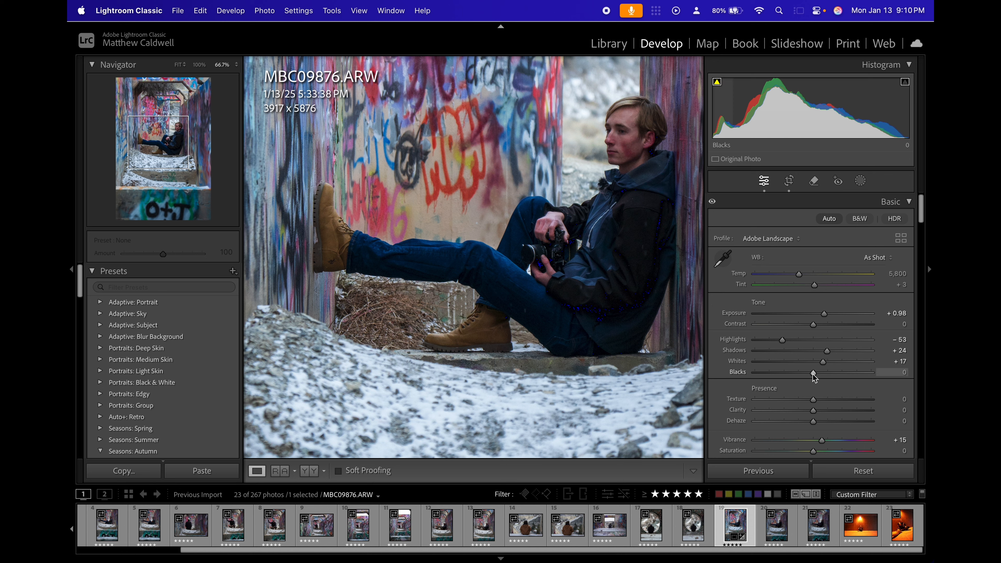
mouse_move(813, 373)
mouse_down()
mouse_move(798, 373)
mouse_move(811, 373)
mouse_up()
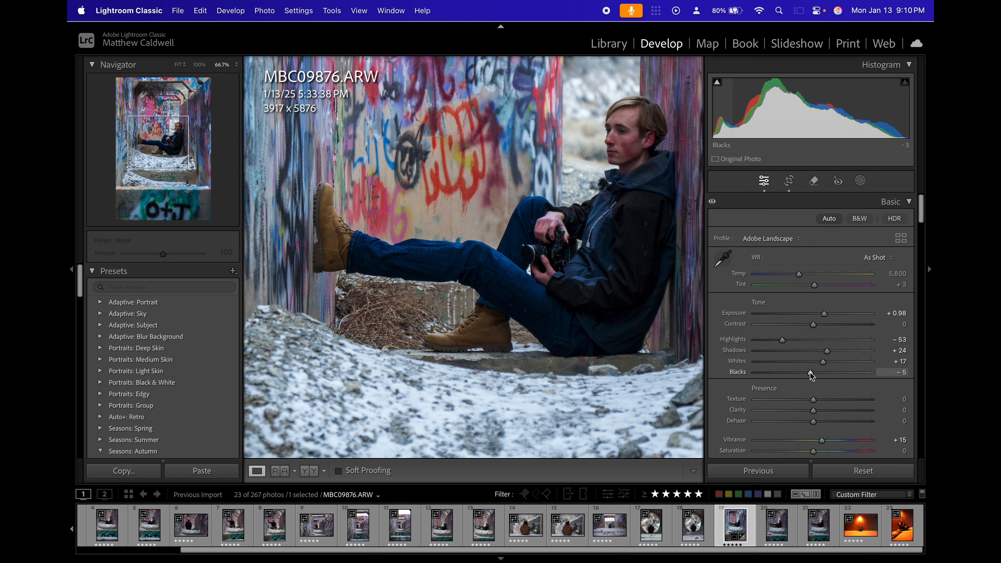
click(435, 247)
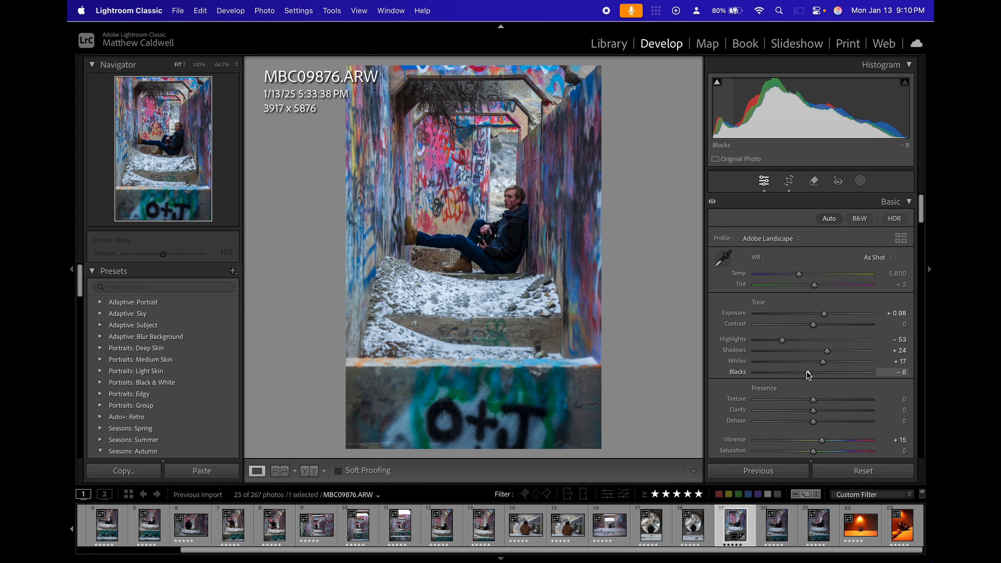
click(905, 374)
key(Return)
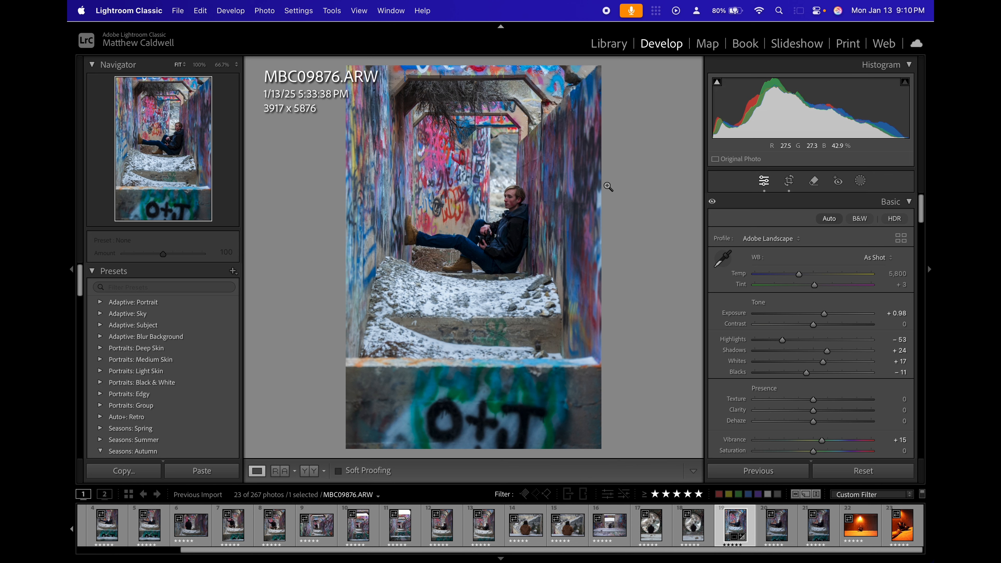
click(903, 372)
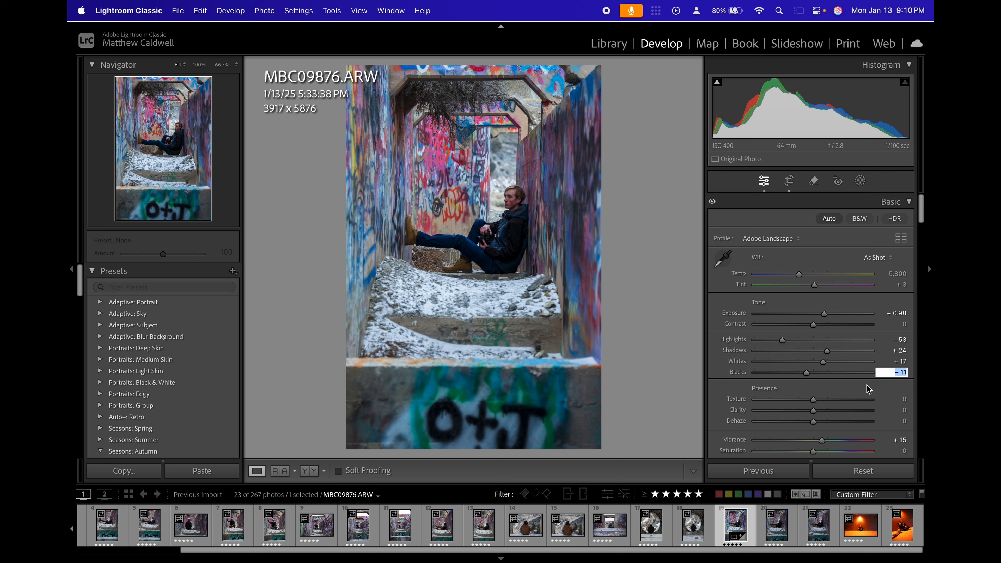
text(-10)
key(Return)
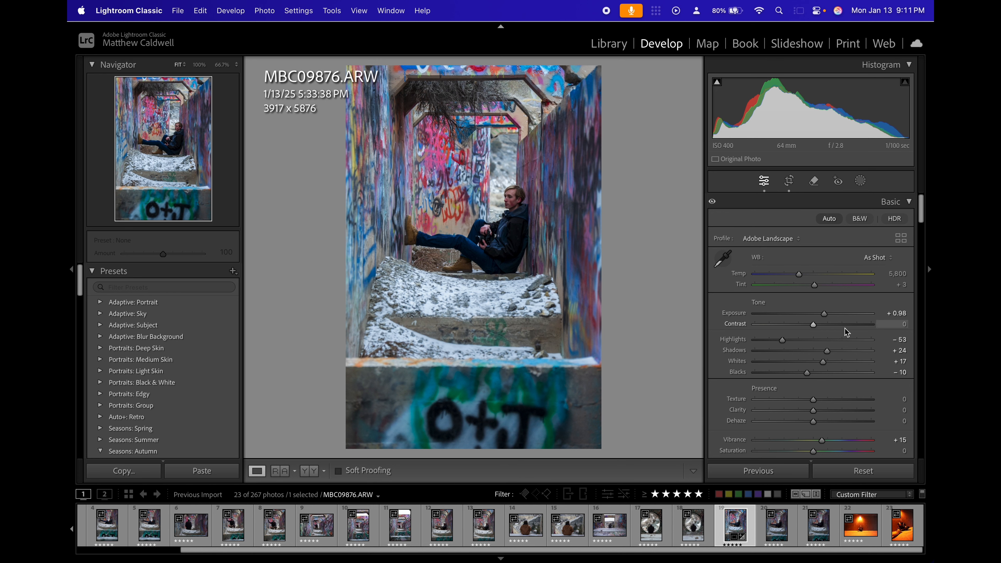
Fine-tune the crop and straightening of the photo to 3887 x 5830 pixels.
click(491, 290)
click(430, 316)
click(789, 181)
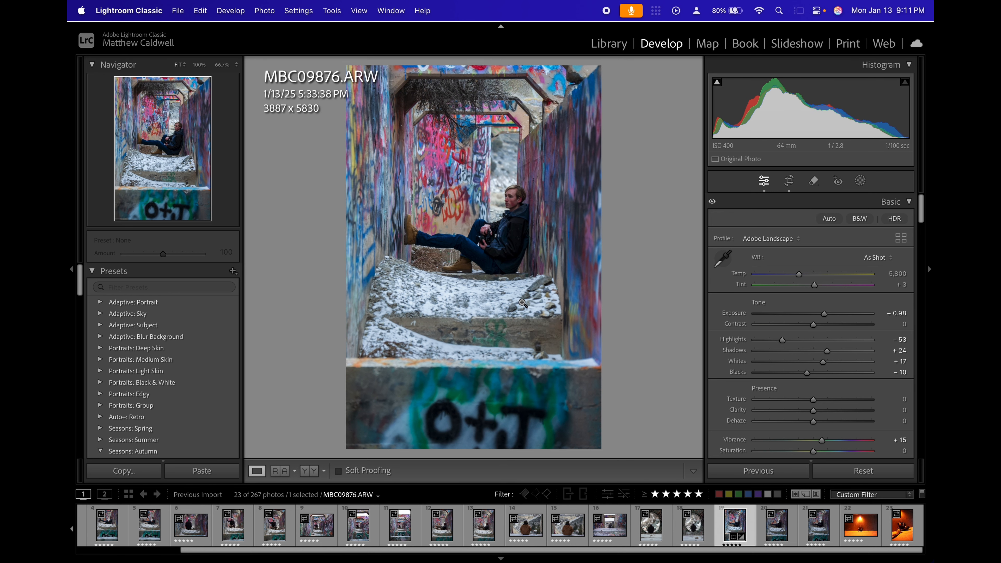
Examine the subject's jacket and the area around it up close for distracting spots.
click(506, 226)
key(super+equal)
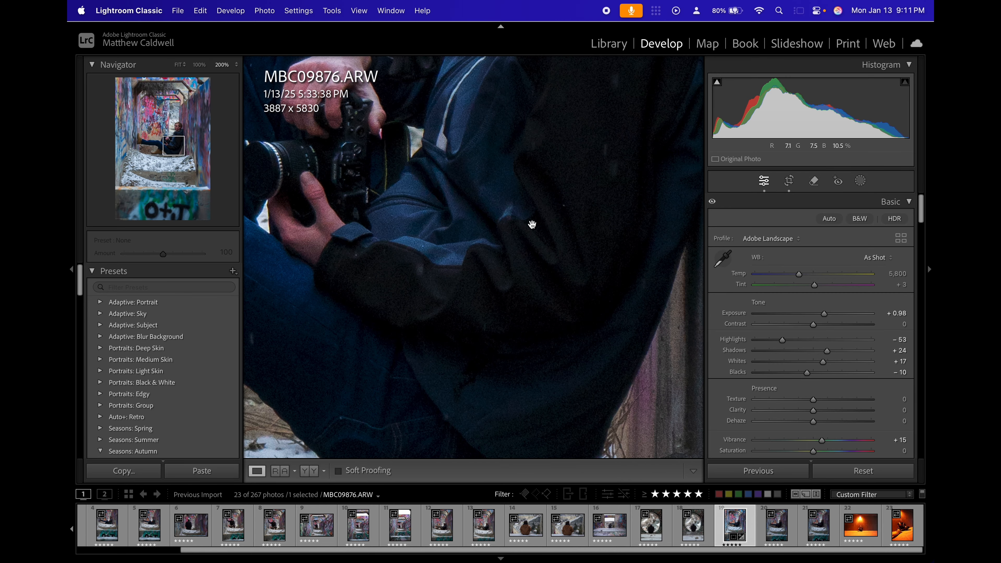
drag(532, 223, 454, 352)
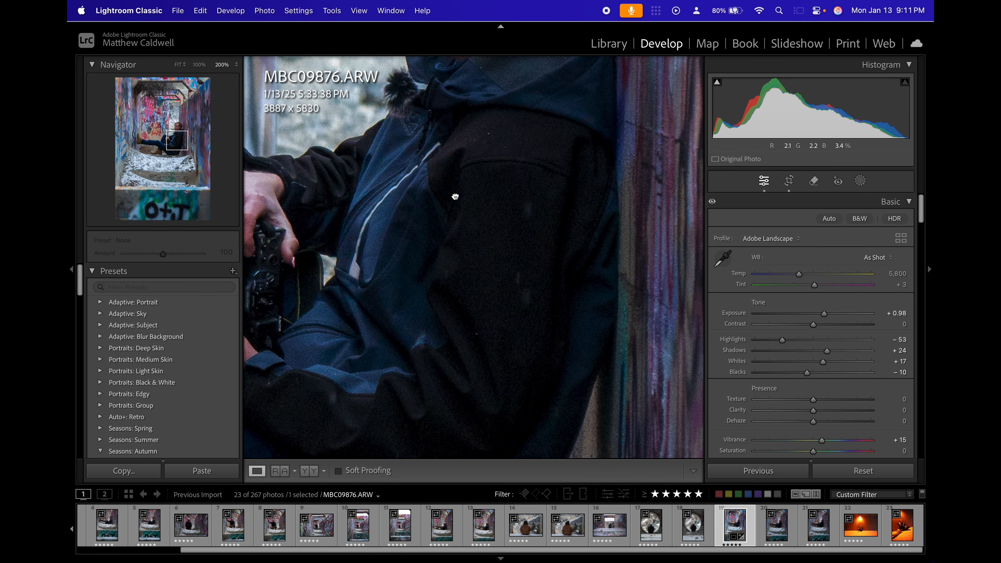
drag(455, 196, 452, 283)
key(super+minus)
drag(538, 258, 604, 287)
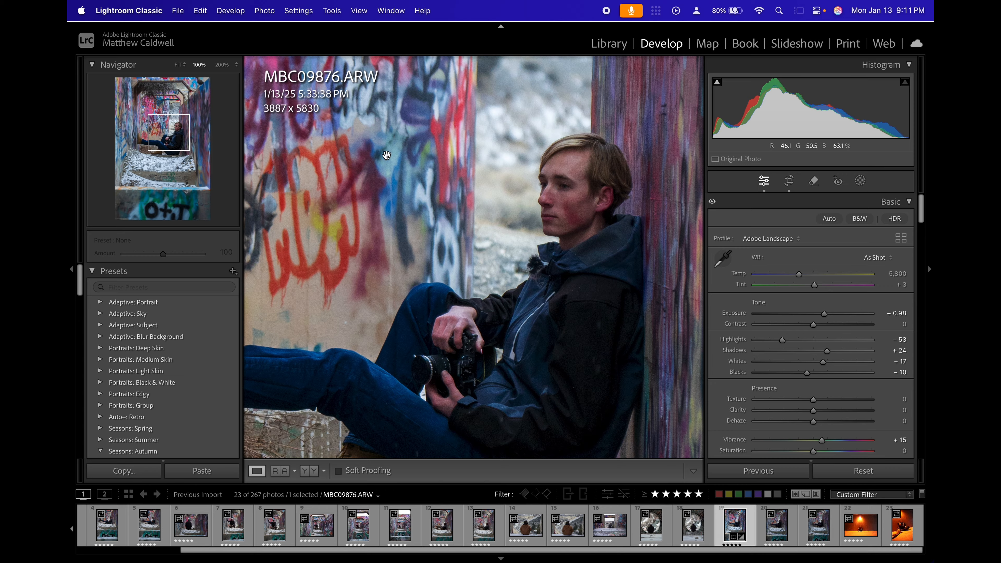
click(444, 199)
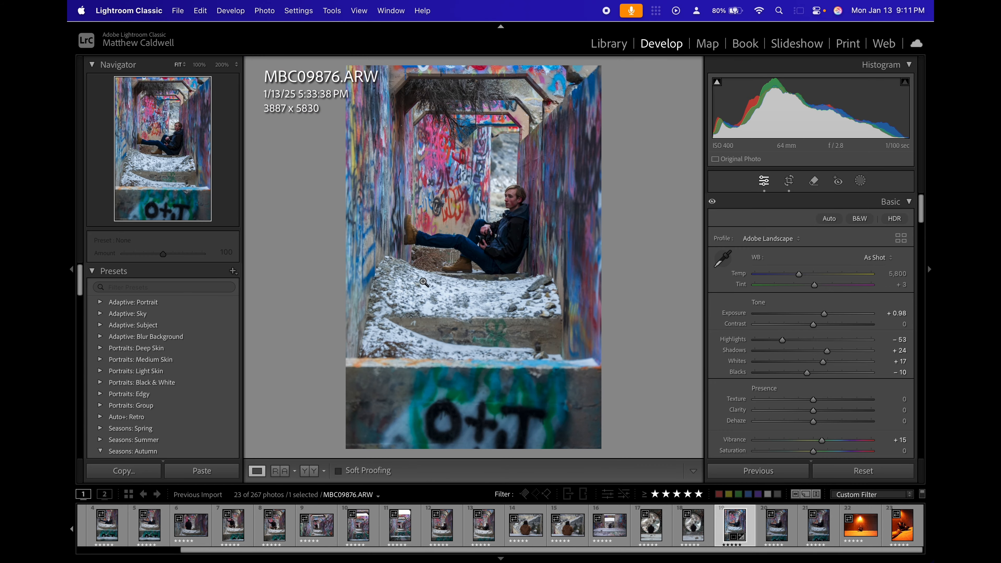
click(510, 214)
drag(517, 242, 457, 141)
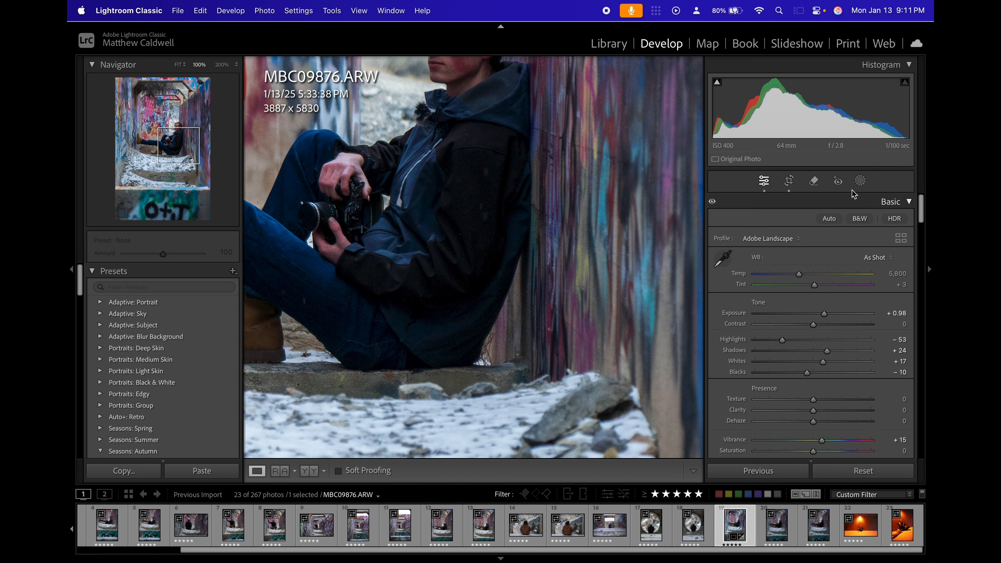
Remove the light spot on the jacket's upper sleeve in Heal mode with a brush size of 8.
click(815, 181)
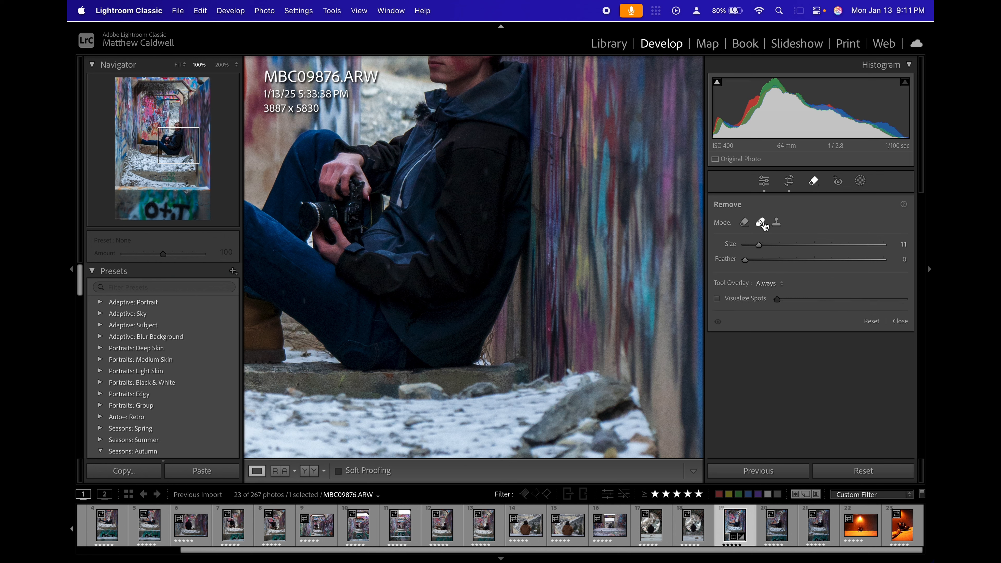
drag(755, 238, 748, 244)
scroll(488, 176, up, 2)
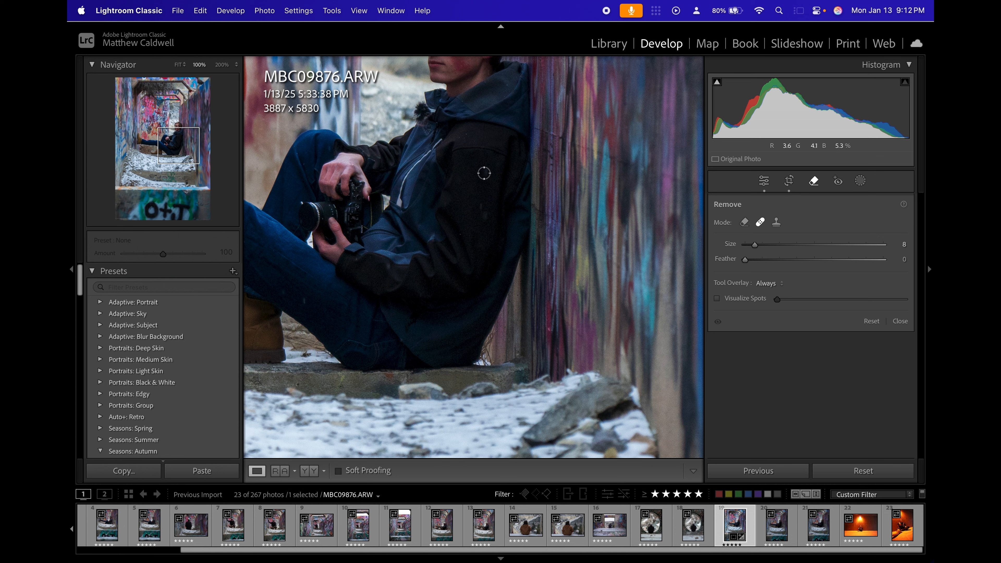
click(745, 223)
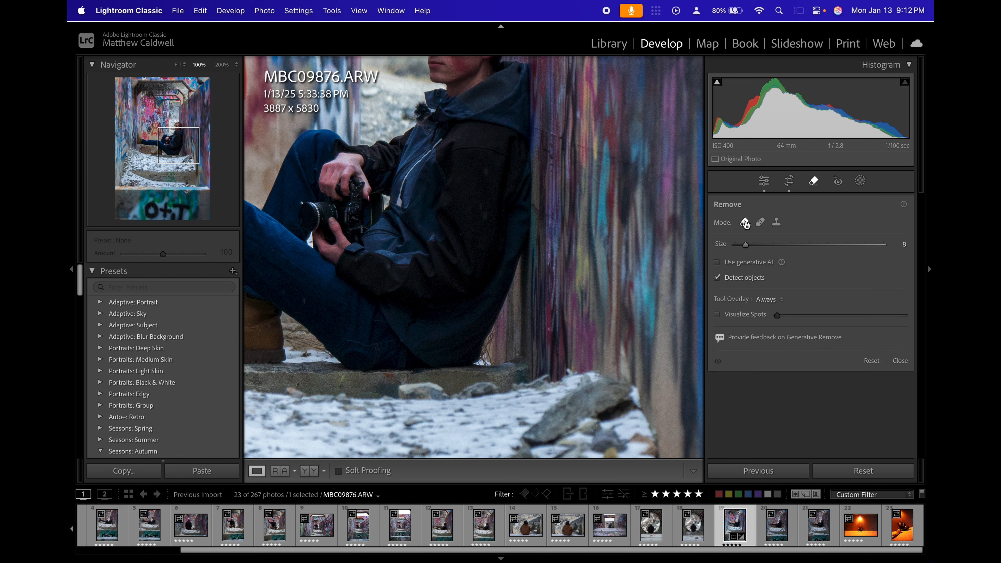
click(762, 223)
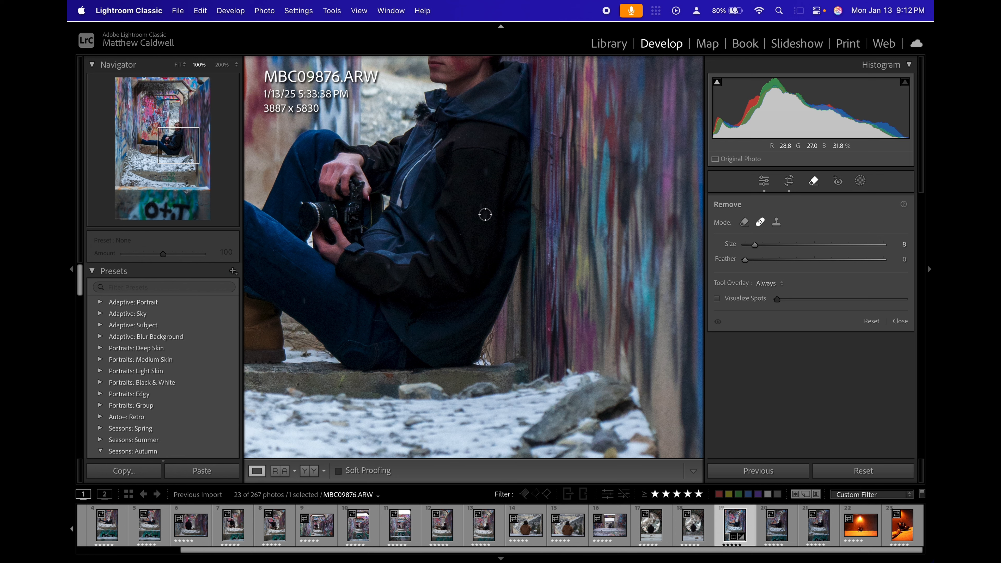
click(486, 171)
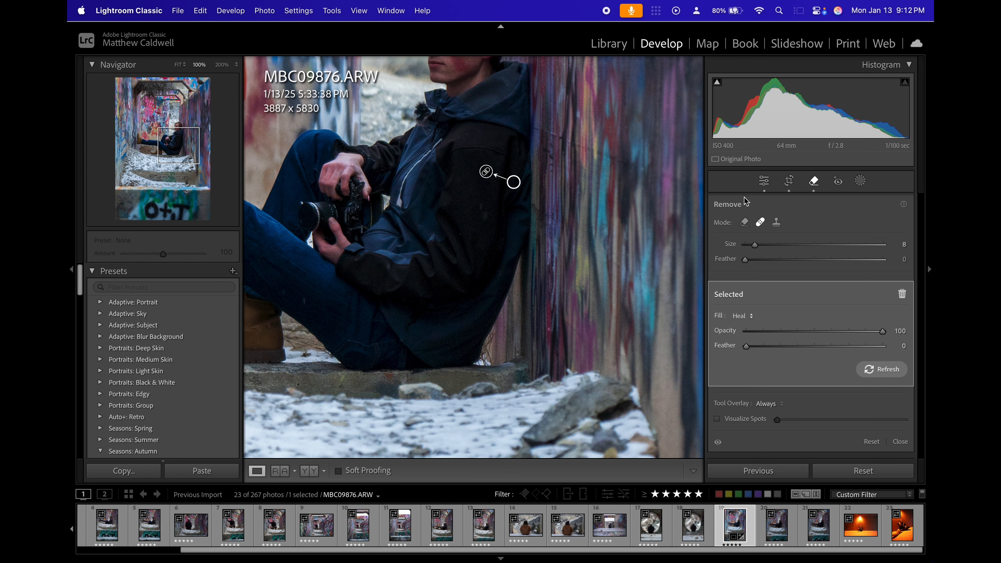
key(q)
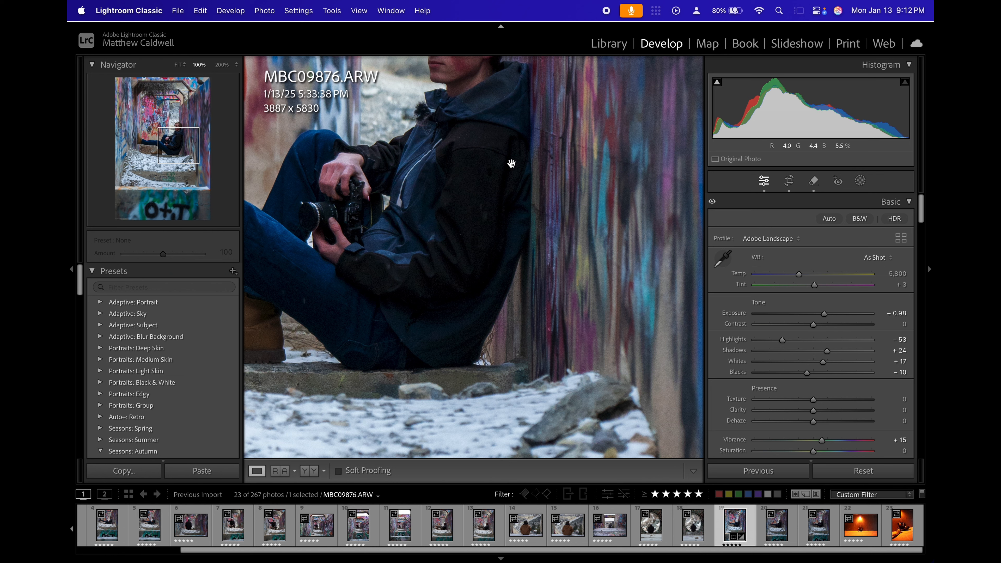
Heal the small light spots lower on the jacket sleeve, adjusting the brush size up to 10.
click(814, 181)
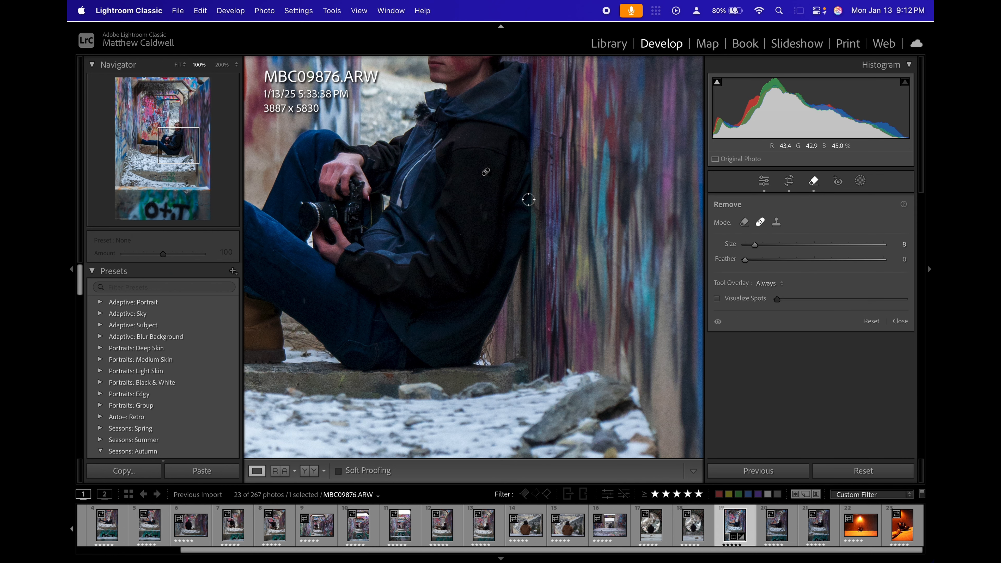
key(bracketleft)
key(bracketleft)
key(bracketleft)
right_click(482, 205)
key(Escape)
key(bracketright)
key(bracketright)
click(480, 206)
key(bracketright)
key(bracketright)
key(bracketright)
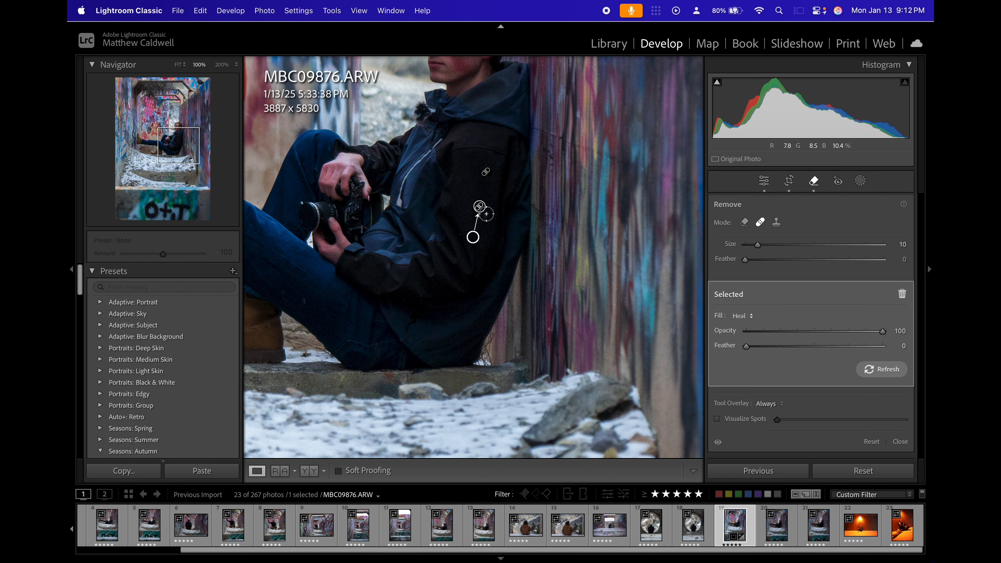
click(486, 214)
key(q)
Check the jacket and the tunnel walls for remaining spots and heal the small white spot on the brown-painted wall edge.
key(super+equal)
key(super+equal)
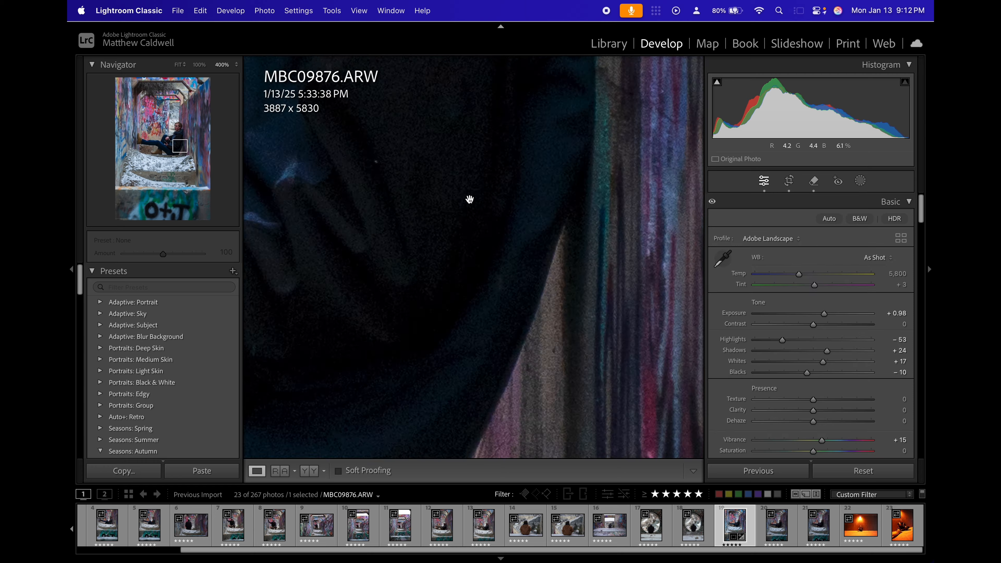
scroll(478, 242, up, 5)
drag(478, 243, 496, 132)
key(f)
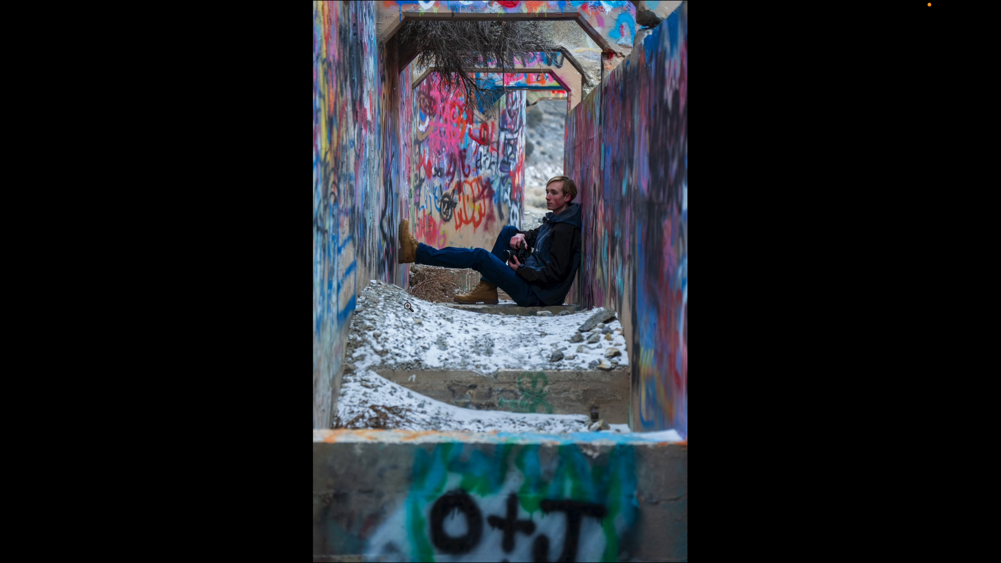
click(386, 92)
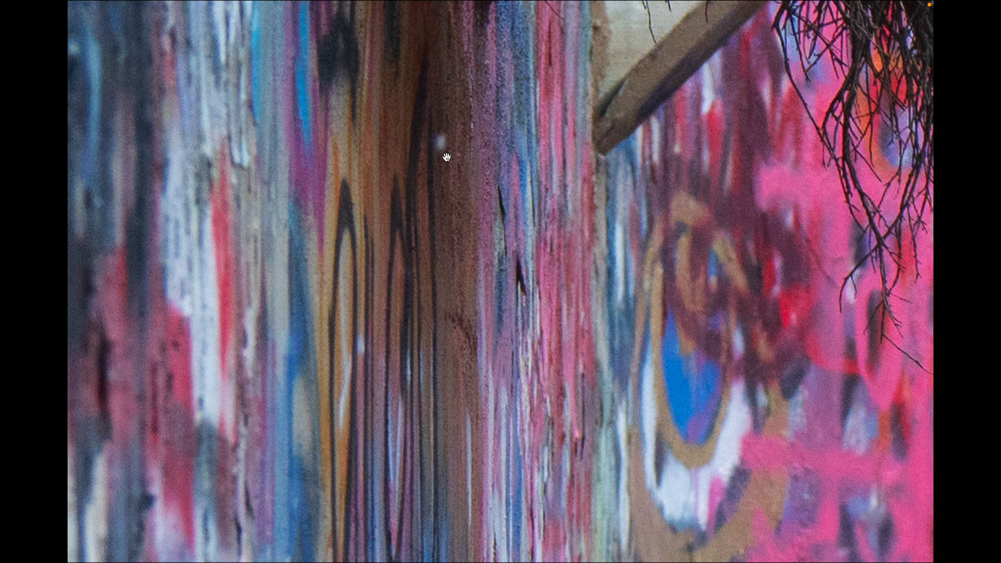
click(385, 92)
key(f)
key(q)
key(z)
key(q)
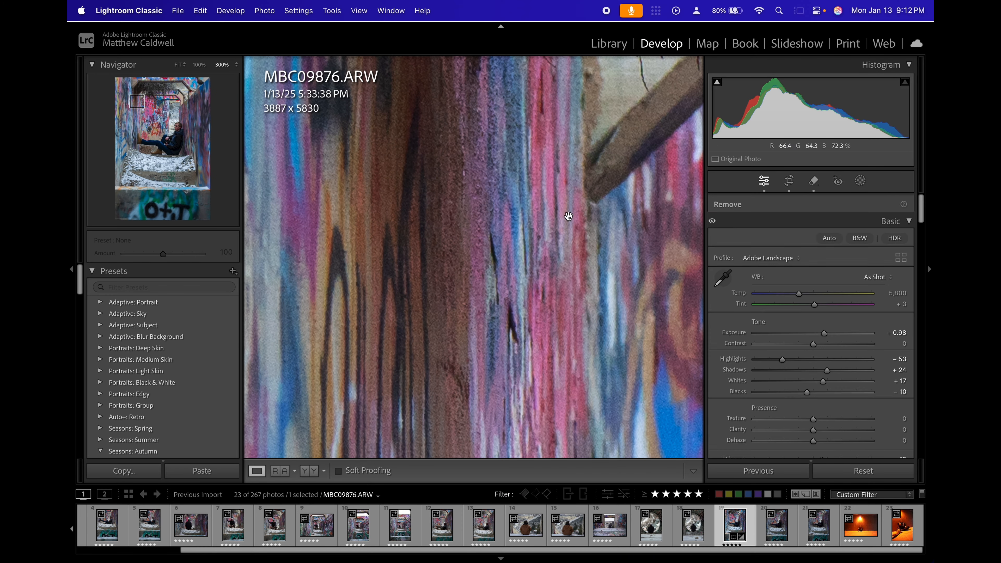
key(z)
Add a large radial gradient mask centred on the seated subject, extending beyond the frame, with Feather at 60.
scroll(787, 369, down, 3)
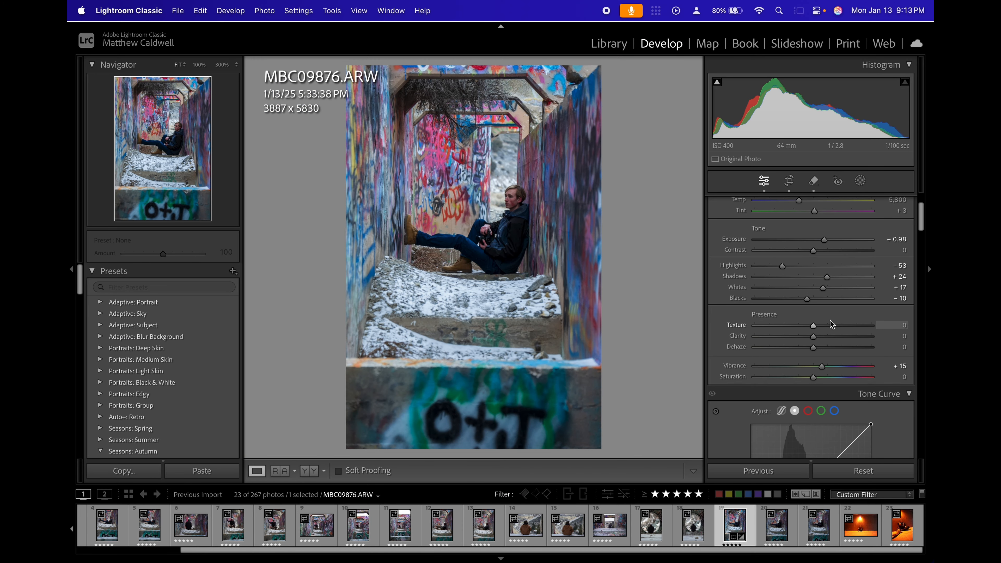
key(shift+w)
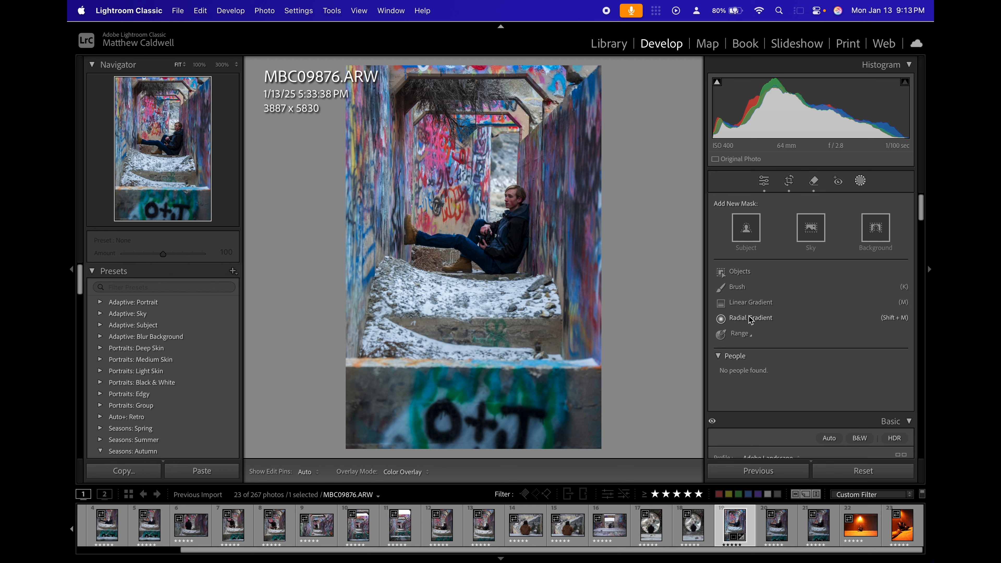
click(752, 318)
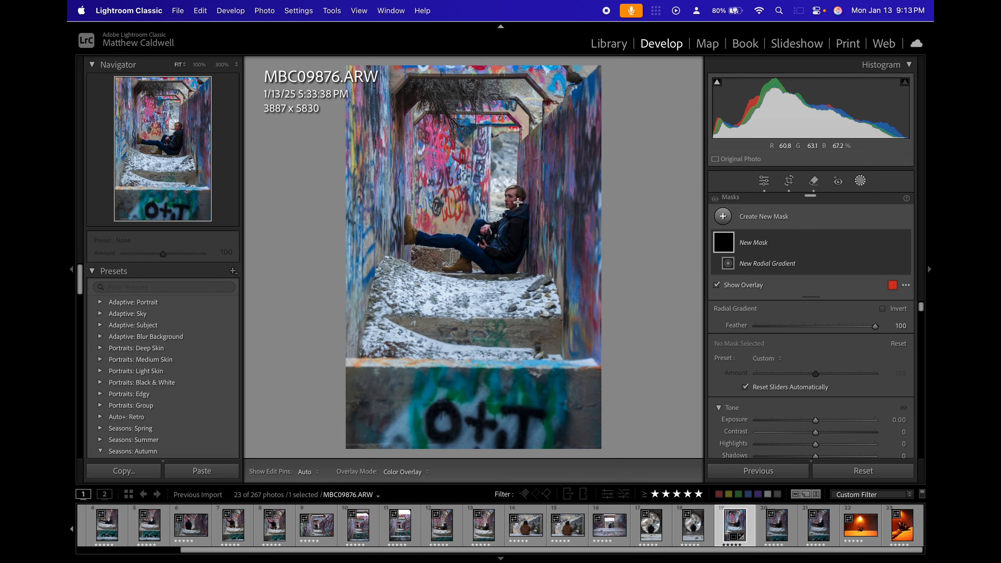
drag(503, 226, 256, 2)
drag(459, 231, 482, 322)
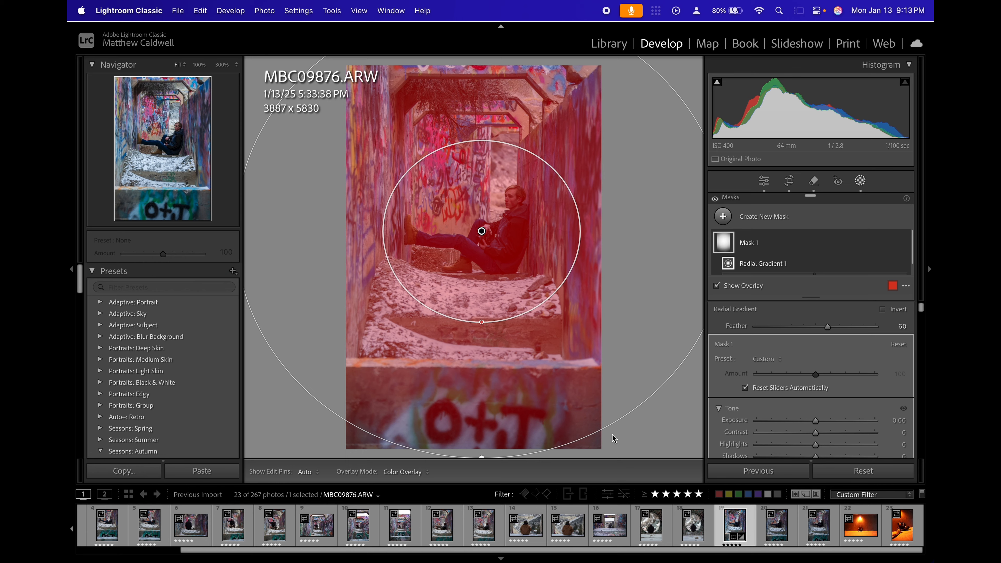
Make the radial gradient slightly taller around the subject and invert it to affect the surrounding tunnel.
key(super+minus)
key(super+minus)
drag(476, 312, 487, 294)
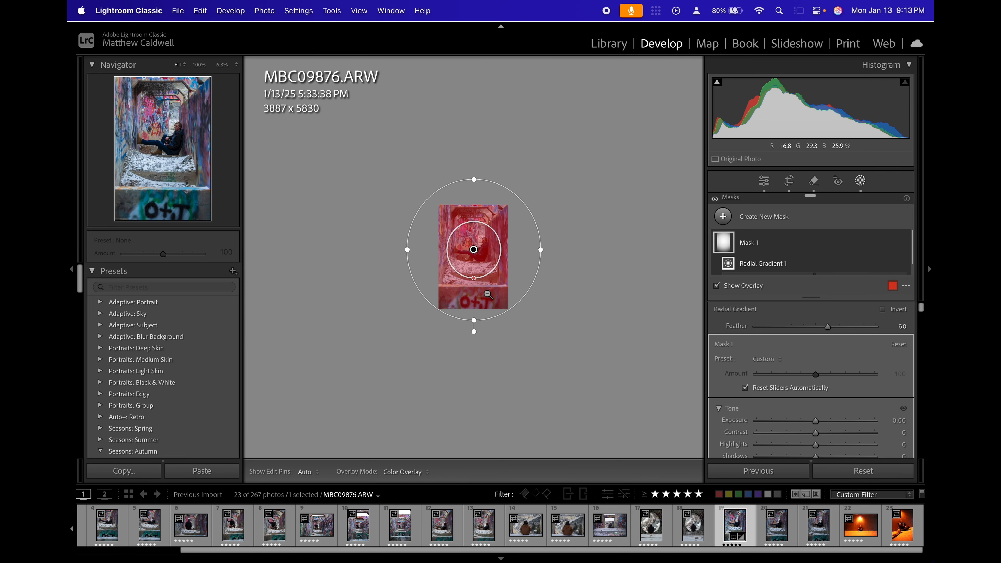
click(488, 295)
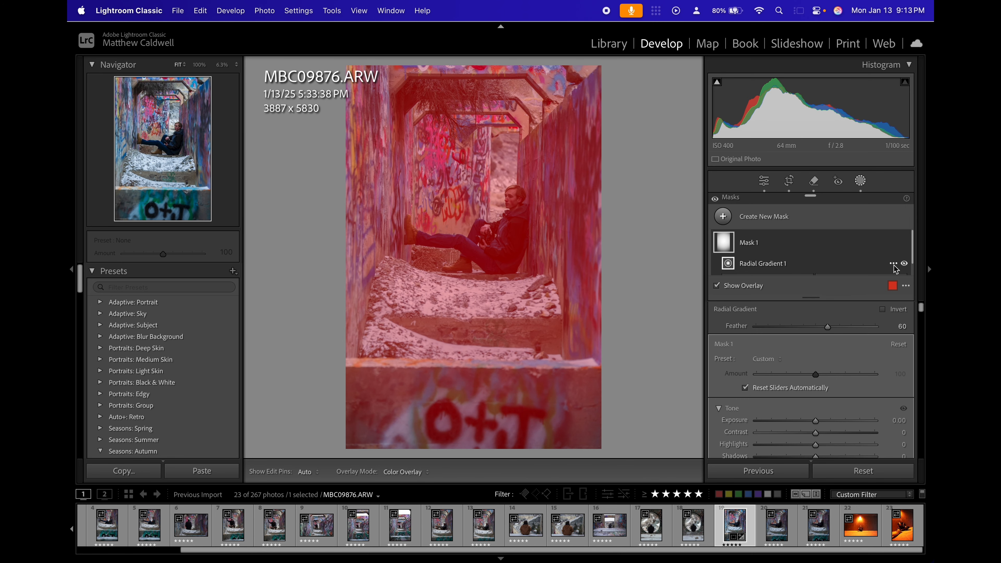
click(892, 310)
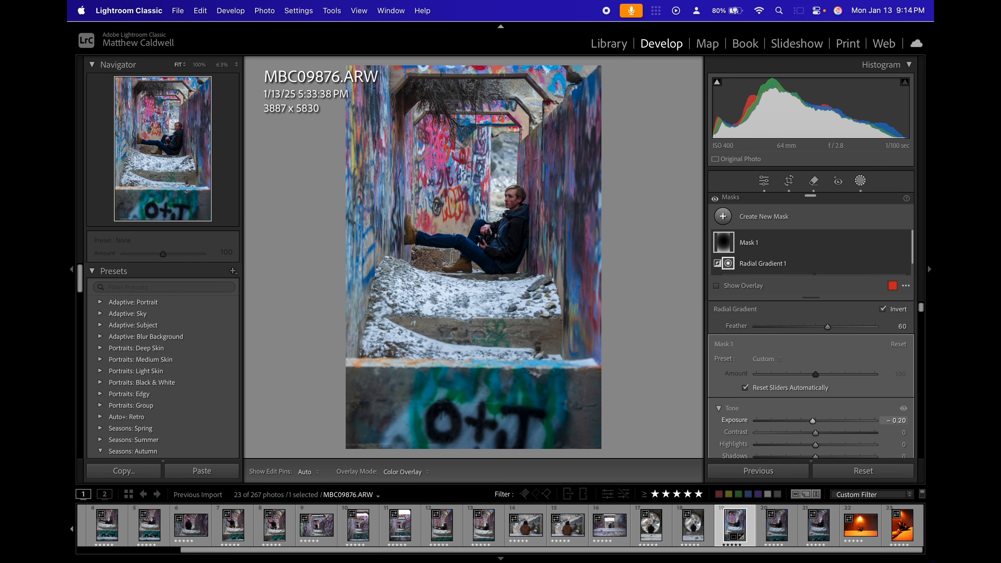
Set the inverted radial mask's Exposure to -1.08 and check the photo in full-screen view.
drag(902, 421, 896, 421)
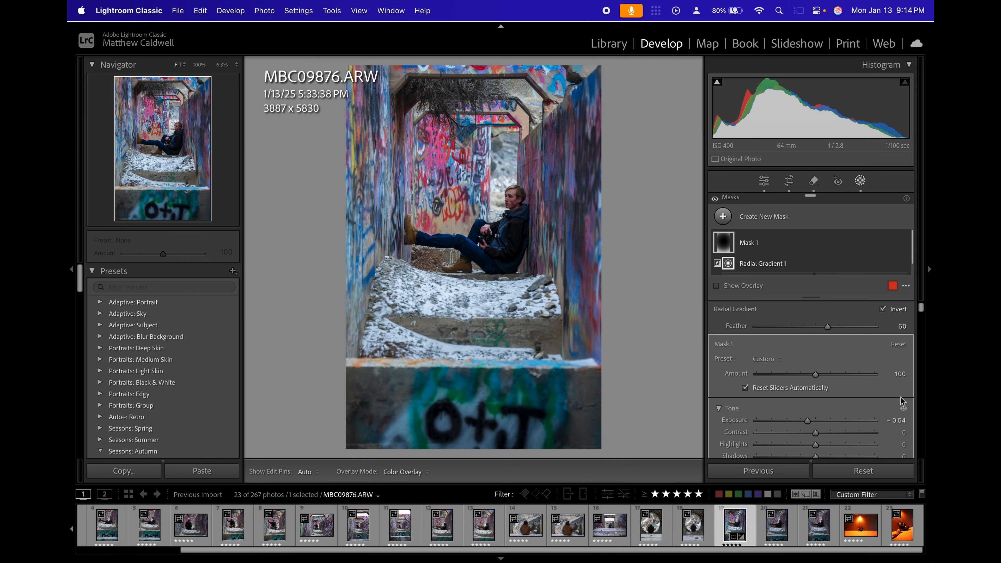
drag(896, 421, 885, 421)
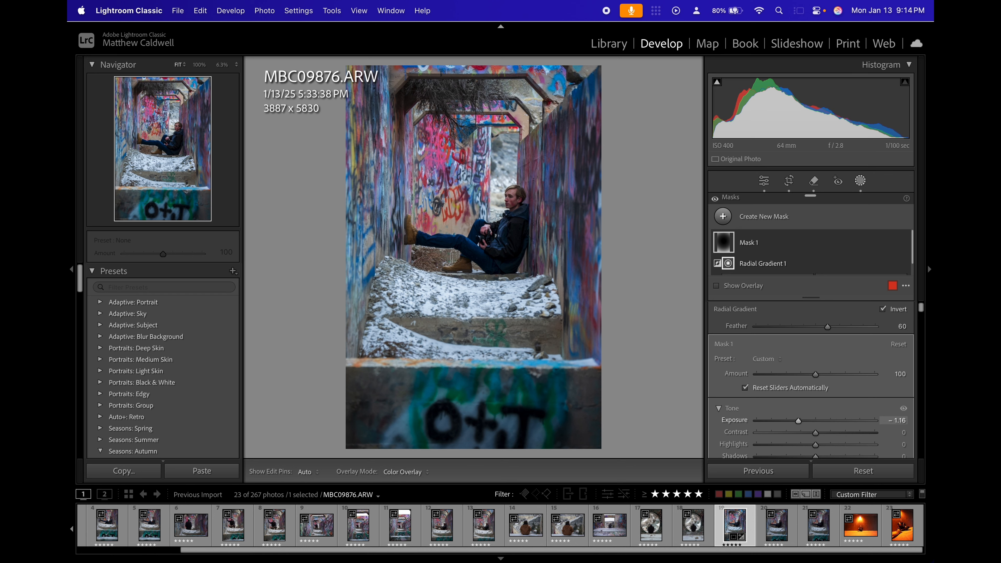
drag(892, 421, 897, 421)
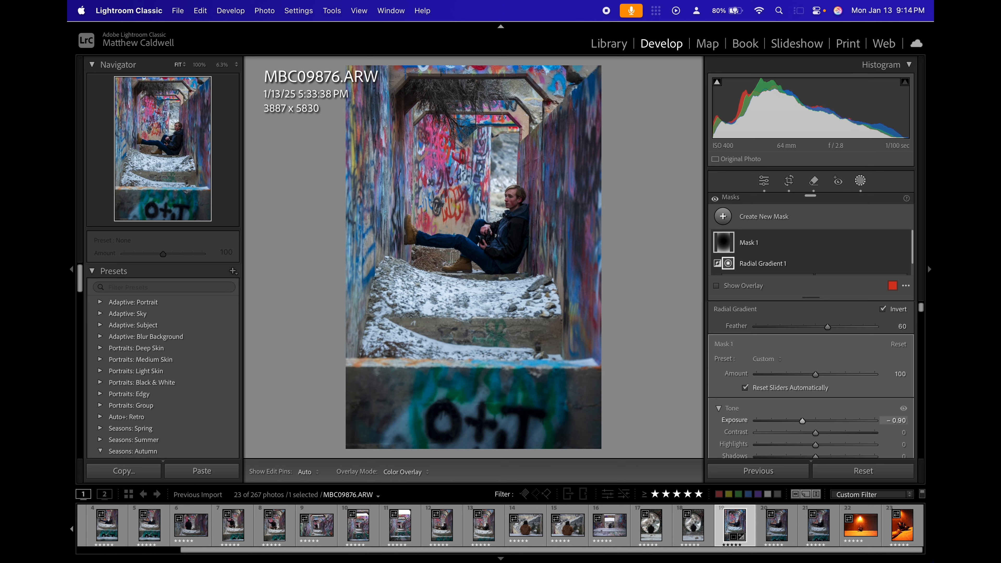
drag(895, 421, 892, 421)
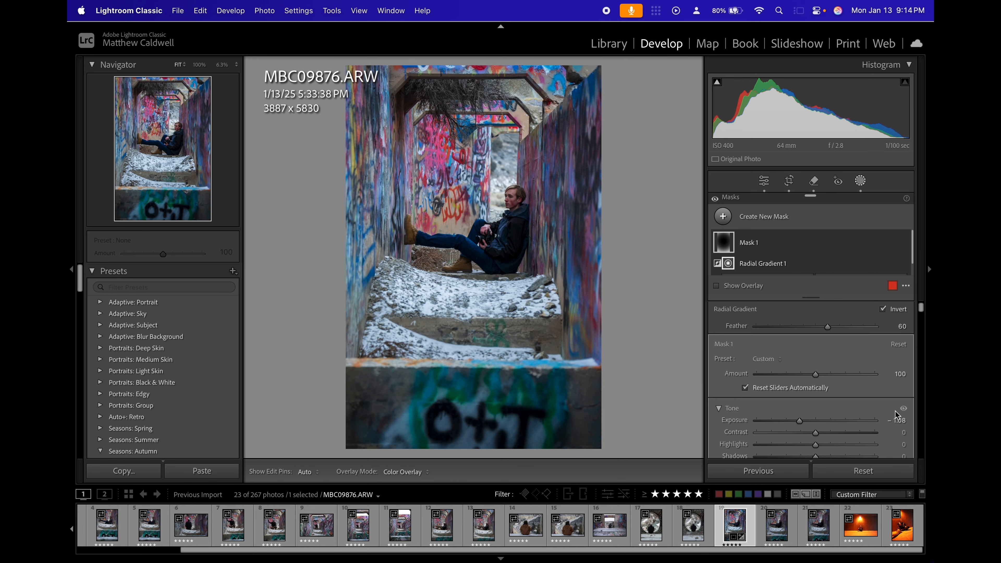
key(f)
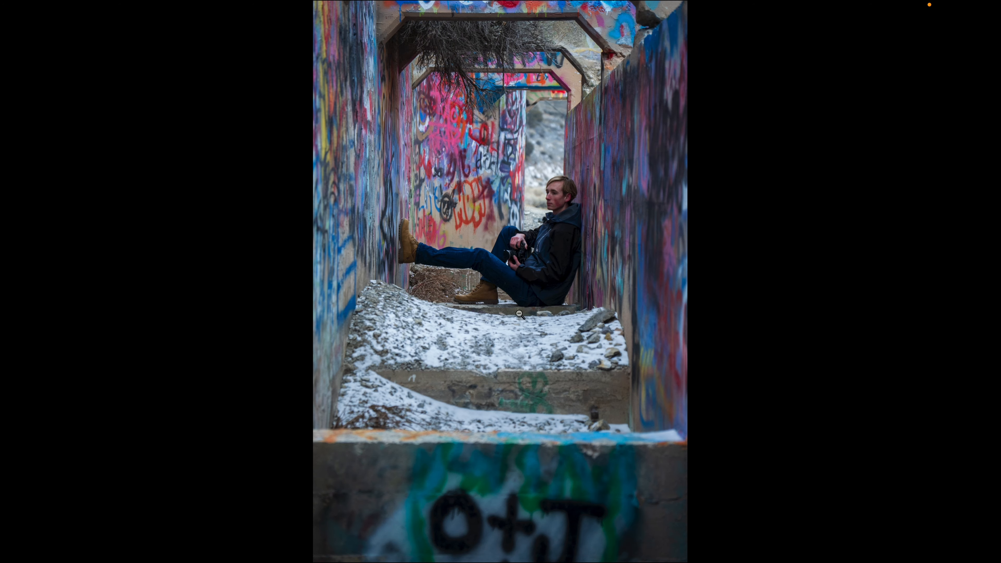
key(f)
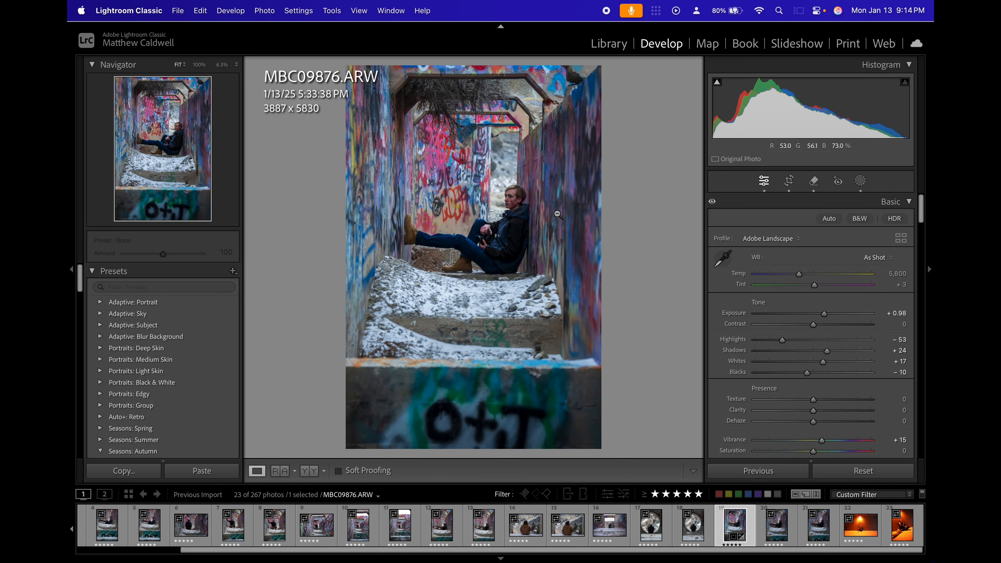
key(f)
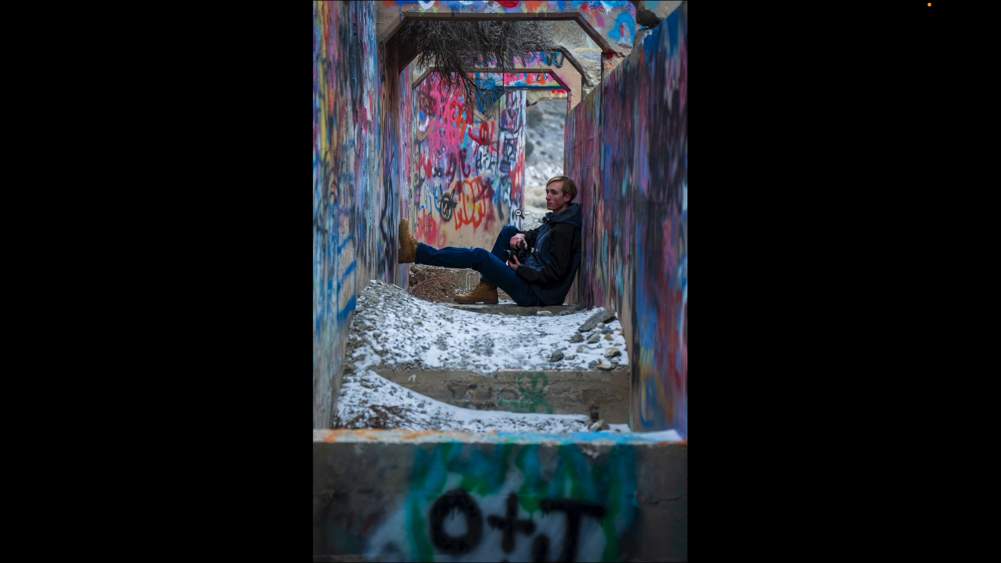
key(f)
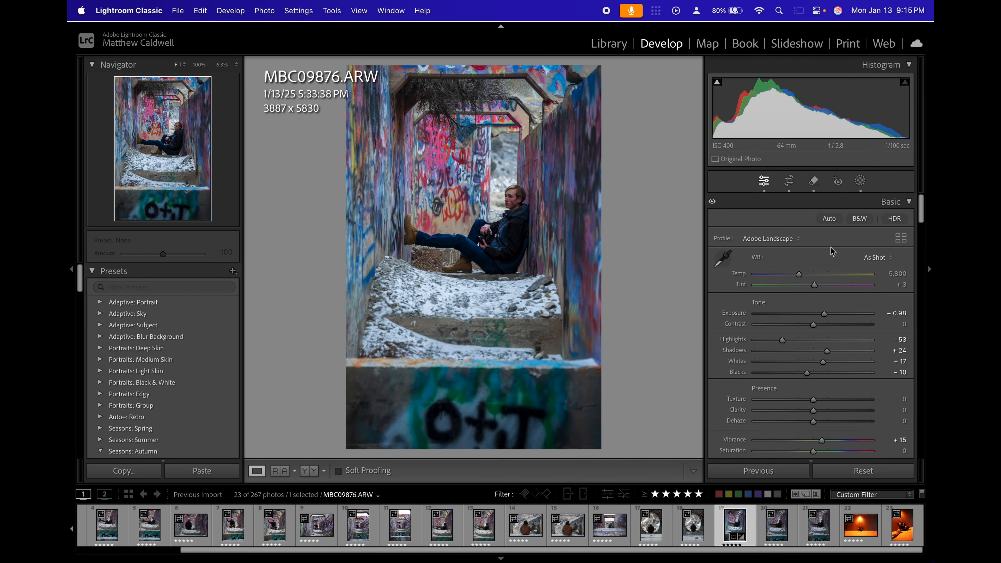
Set the inverted radial mask's Clarity to -37 and compare the photo with and without the mask's Effects adjustments.
click(860, 182)
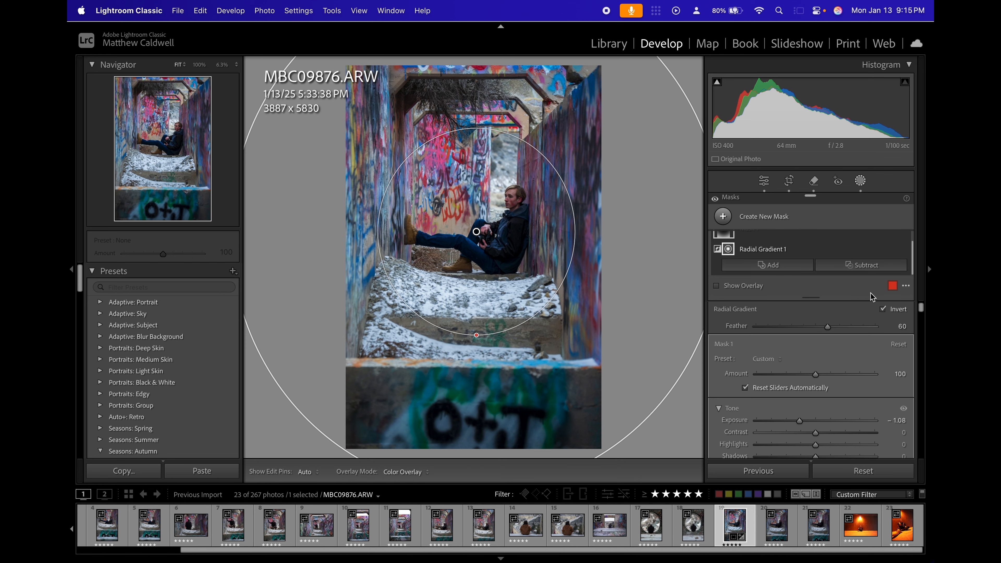
scroll(850, 361, down, 10)
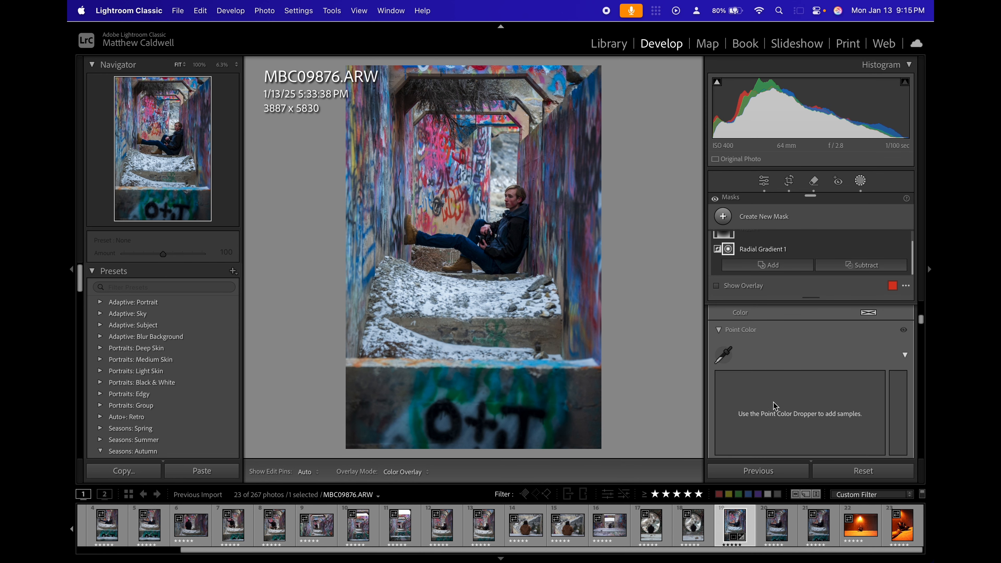
scroll(778, 397, down, 8)
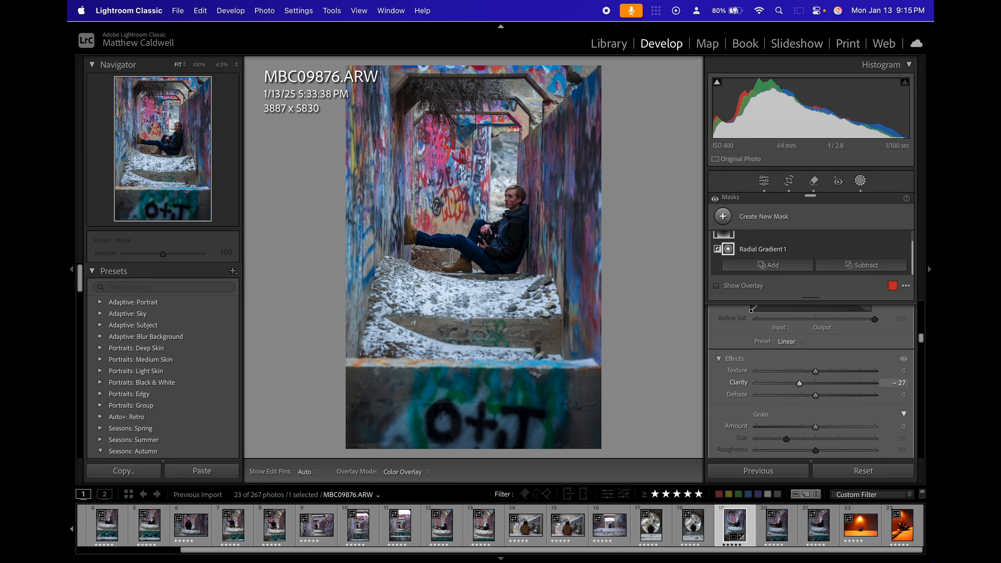
drag(900, 383, 895, 383)
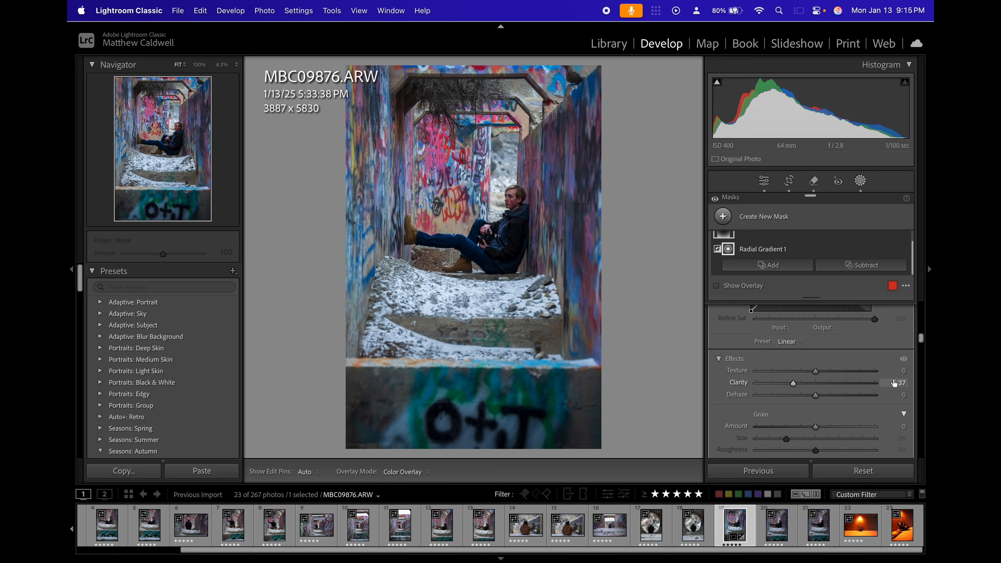
click(904, 361)
click(904, 361)
click(904, 361)
click(904, 361)
click(904, 361)
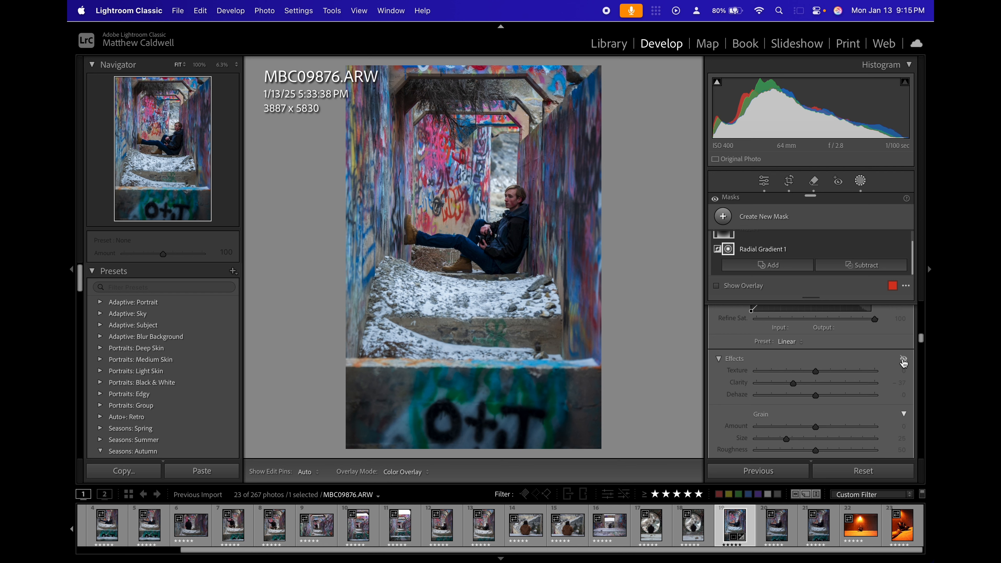
click(904, 360)
Try Select People as an alternative for the seated subject, discard it, and use a Select Subject mask.
click(724, 217)
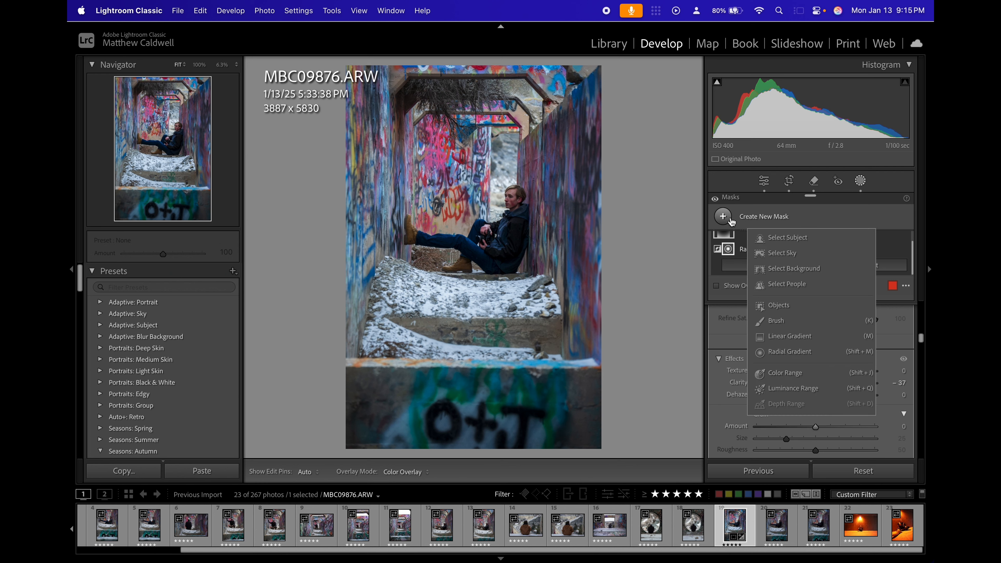
click(787, 238)
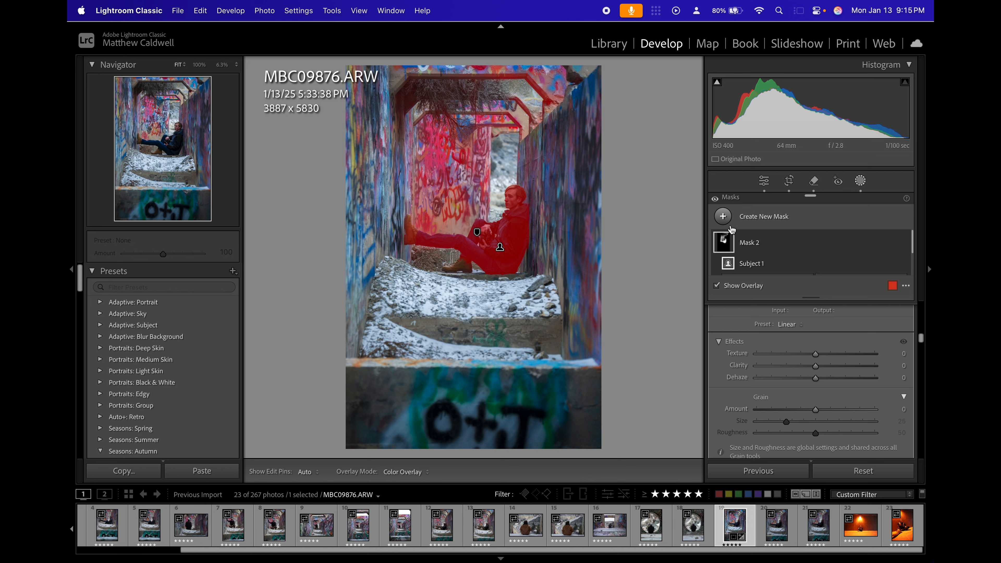
click(725, 241)
key(Delete)
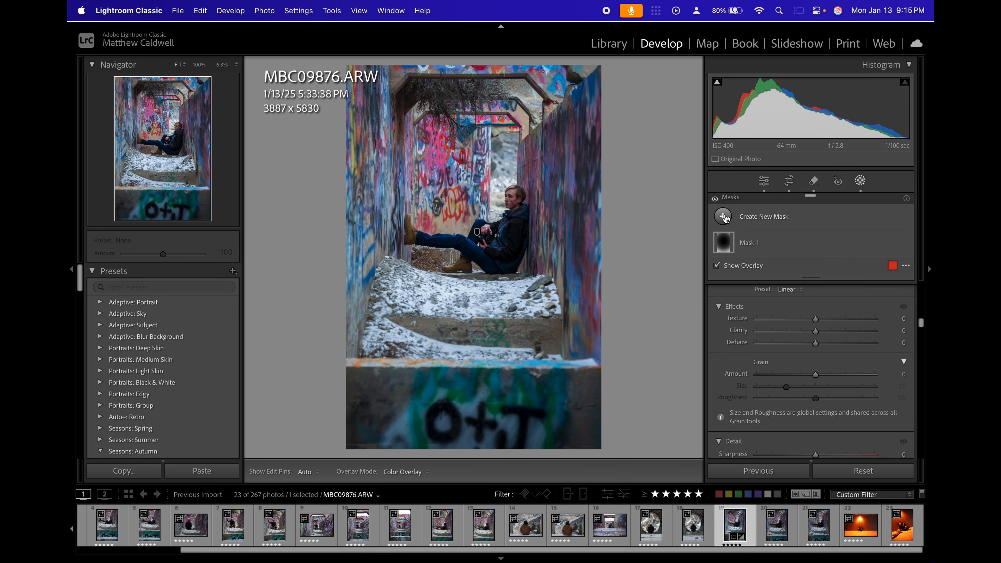
click(724, 216)
click(799, 287)
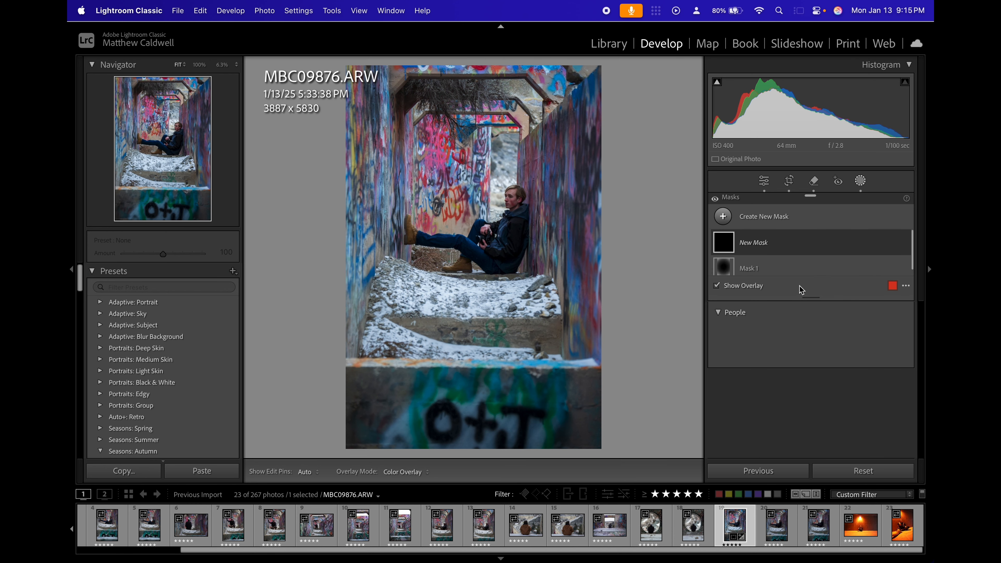
click(726, 247)
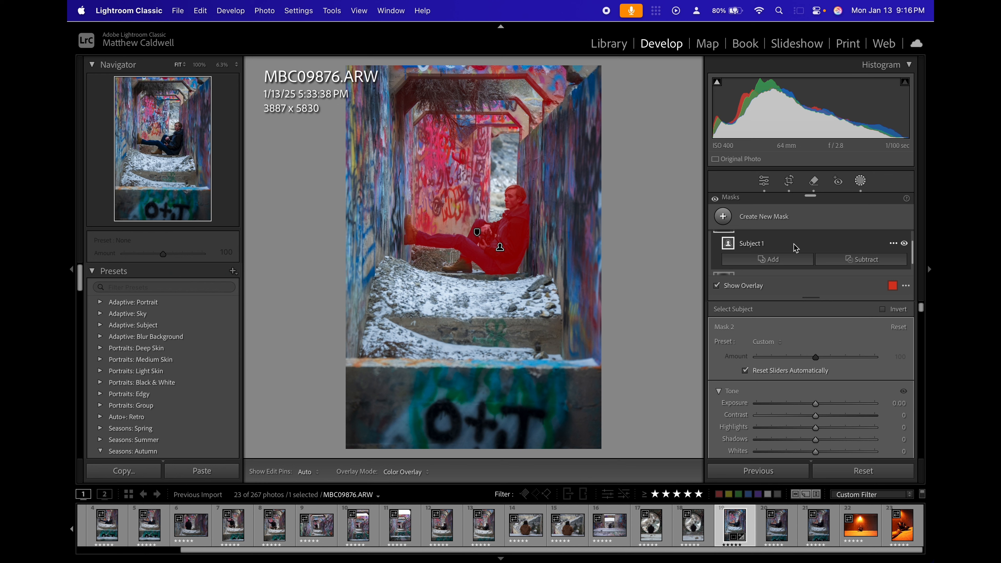
Subtract the graffiti wall and concrete frames behind the subject from the subject mask using the Brush at sizes 15 and 7.
scroll(795, 248, up, 1)
scroll(826, 266, down, 1)
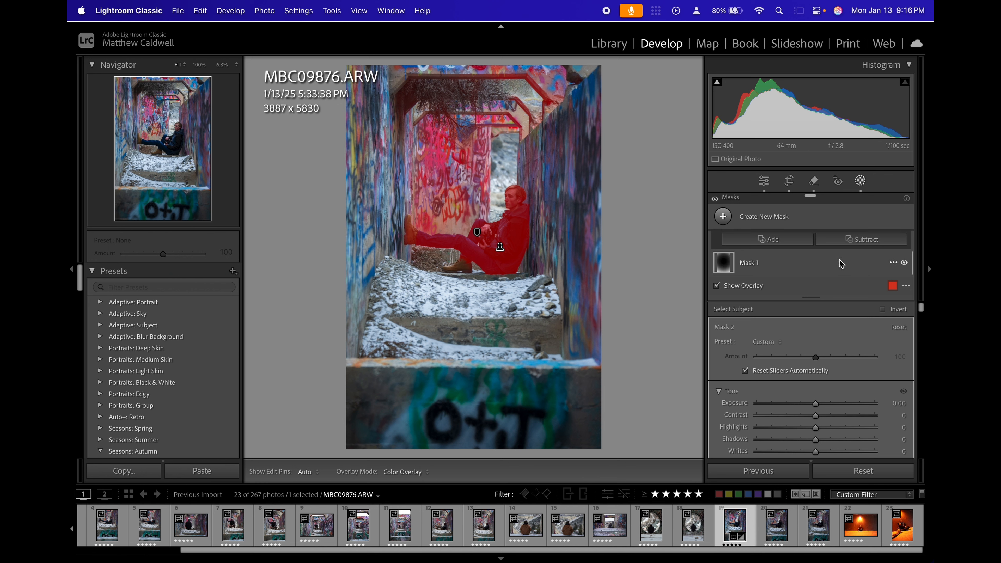
click(873, 272)
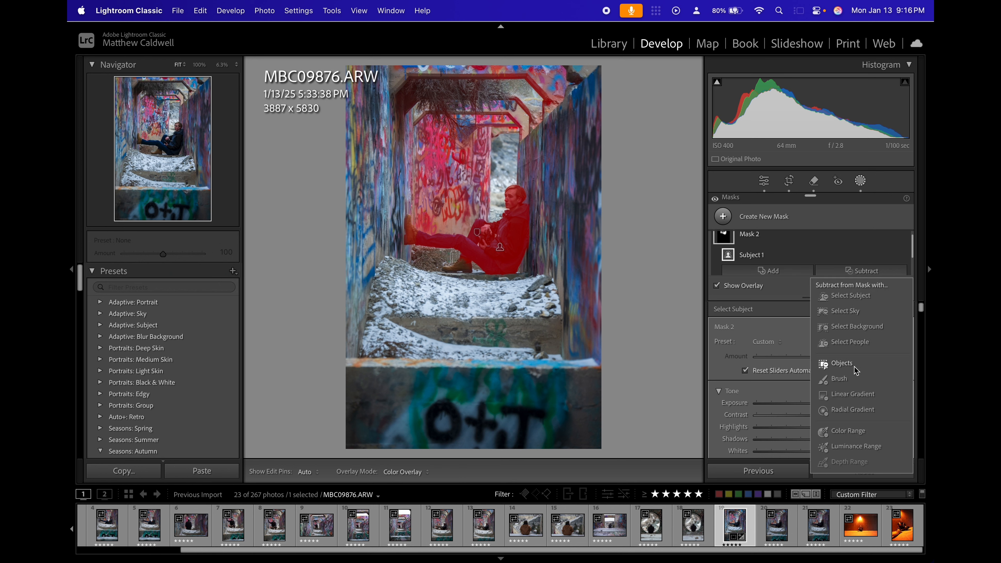
click(840, 379)
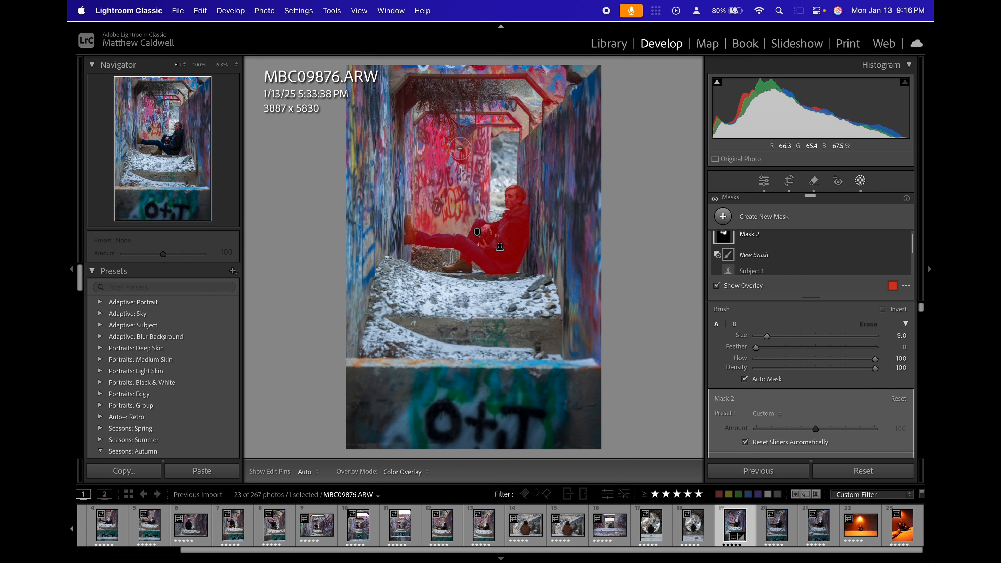
scroll(462, 172, up, 4)
mouse_move(439, 152)
mouse_down()
mouse_move(428, 130)
mouse_move(401, 156)
mouse_move(399, 130)
mouse_up()
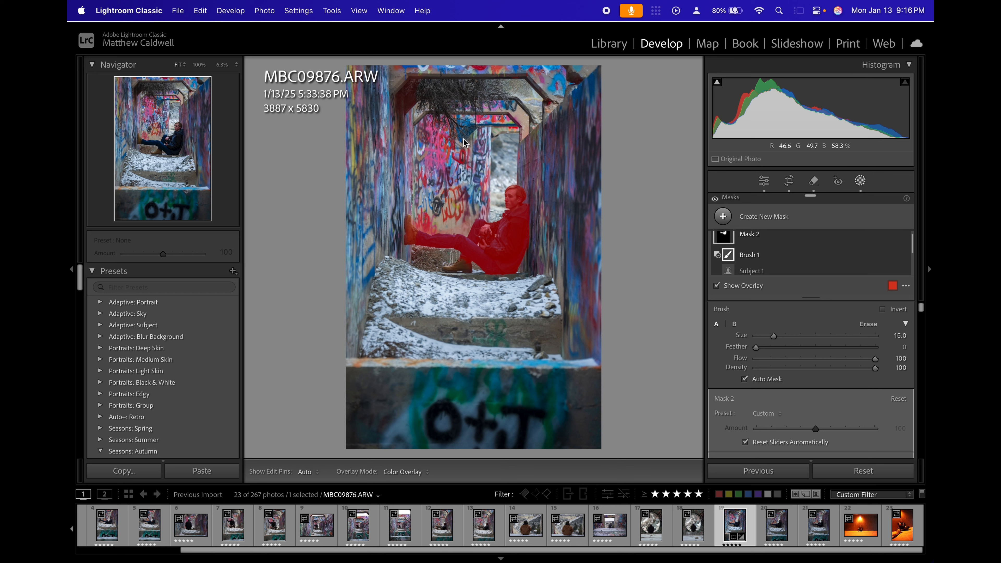
scroll(437, 198, down, 8)
drag(426, 223, 440, 222)
key(h)
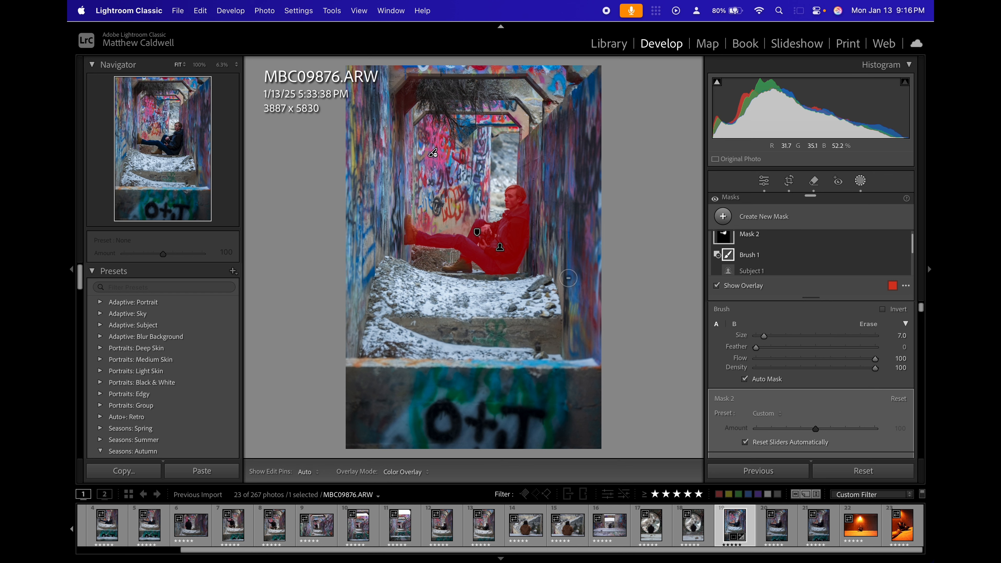
click(755, 287)
click(756, 289)
Add the brown boot resting on the ground to the subject mask using Objects in rectangle selection mode.
click(455, 273)
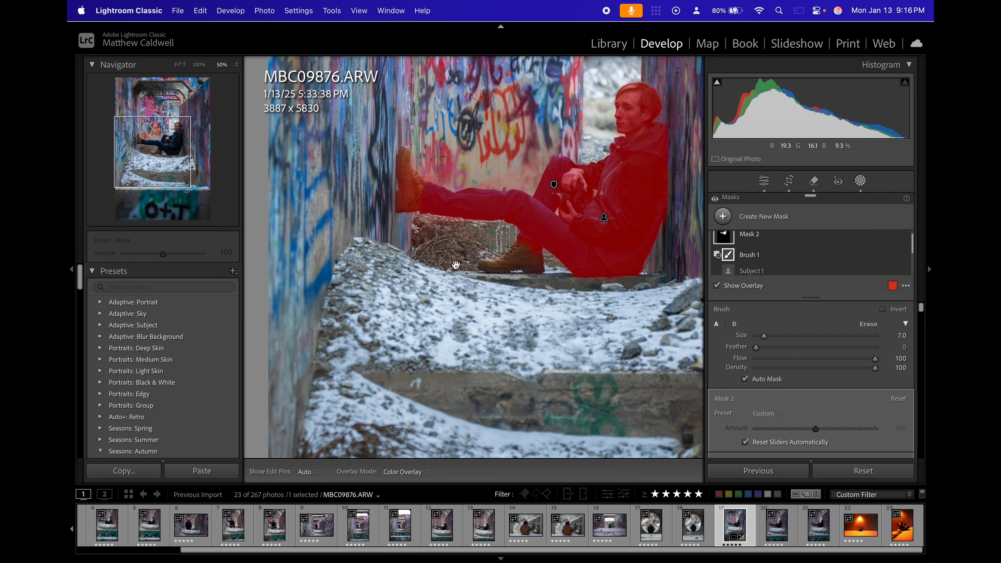
key(super+equal)
key(super+equal)
scroll(773, 247, up, 1)
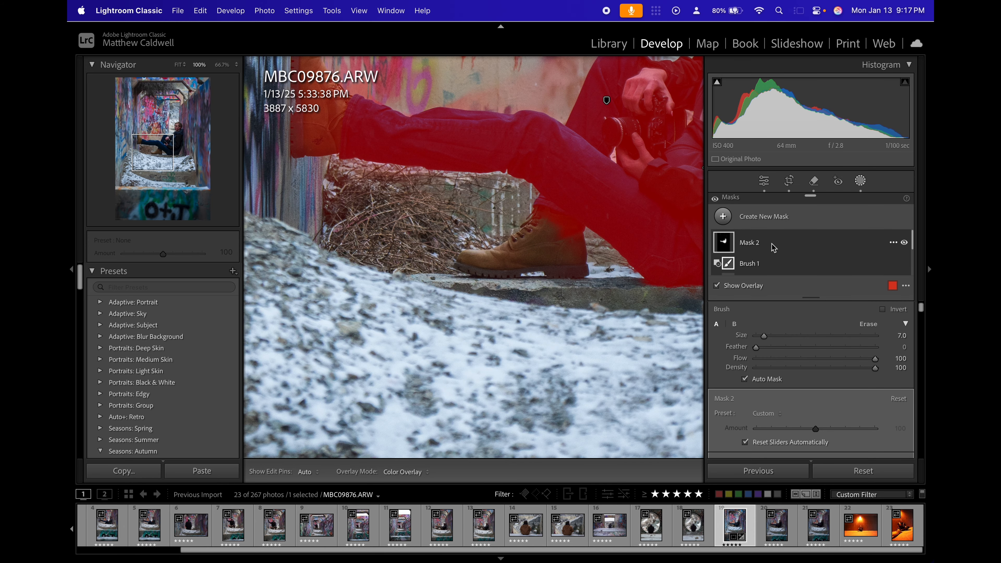
click(722, 243)
click(725, 247)
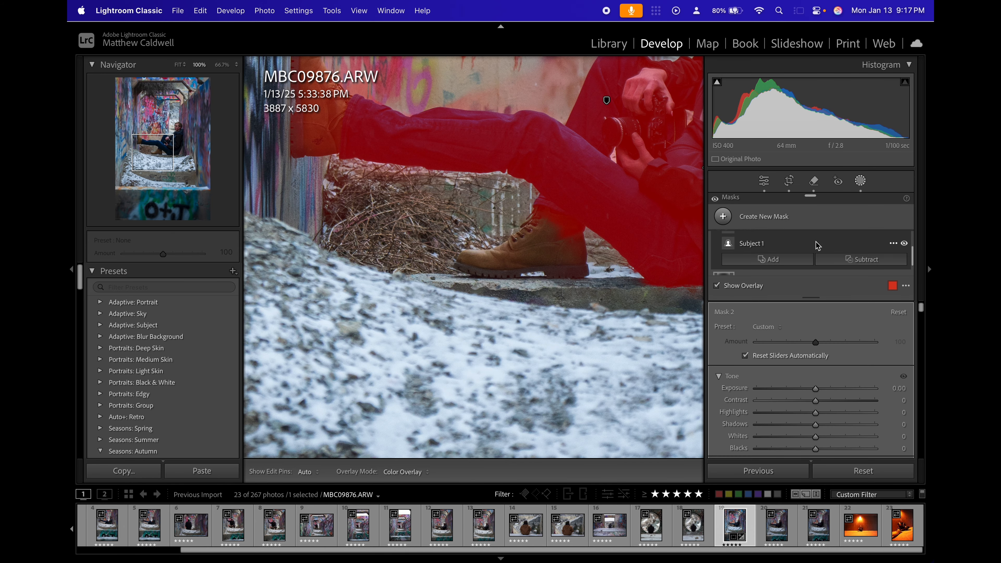
click(782, 255)
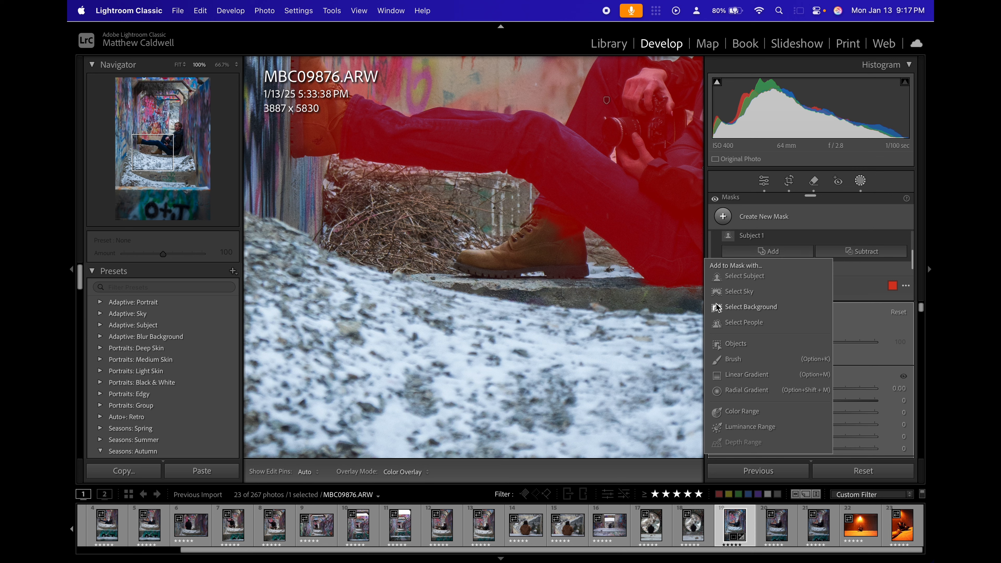
click(746, 345)
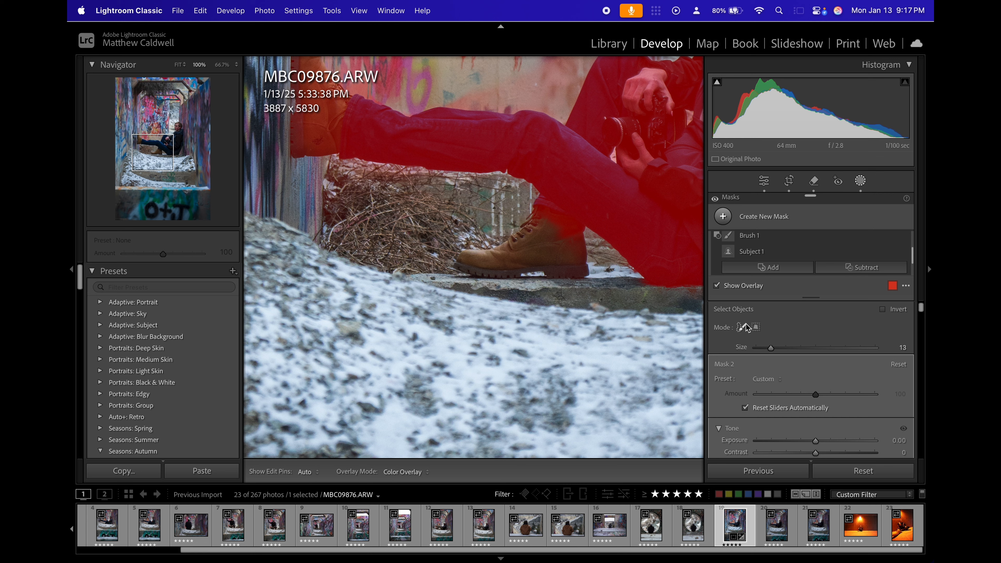
click(756, 327)
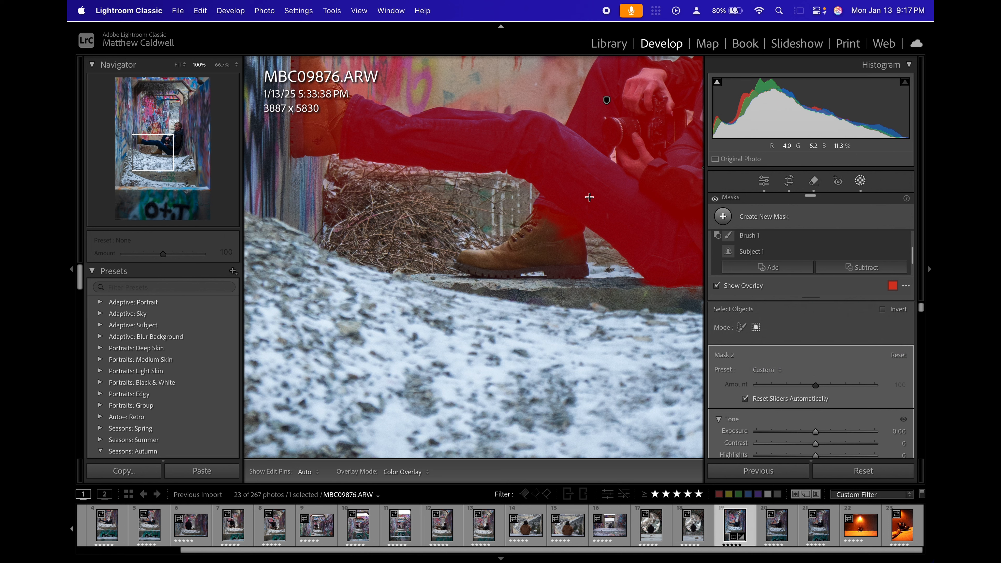
drag(600, 201, 446, 285)
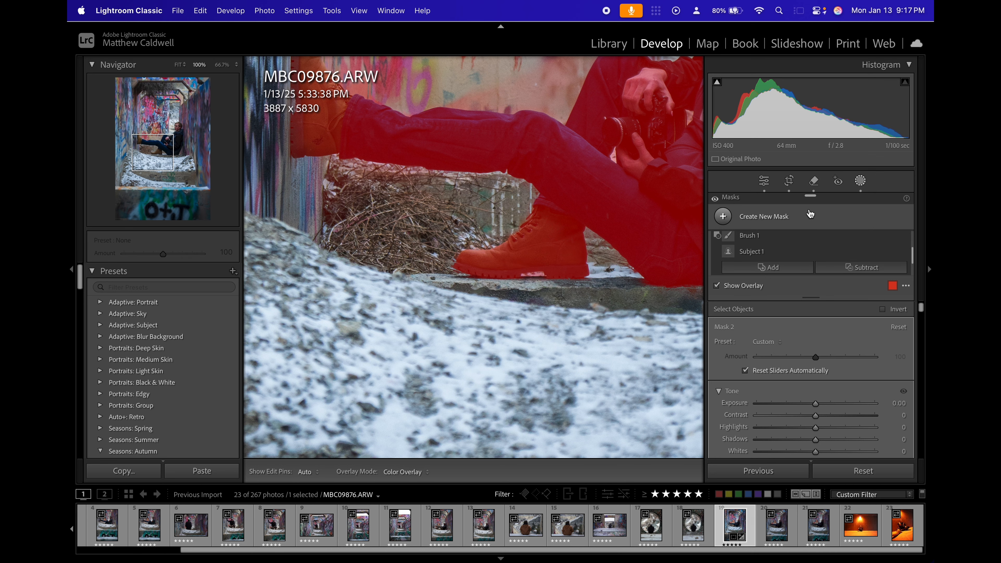
key(z)
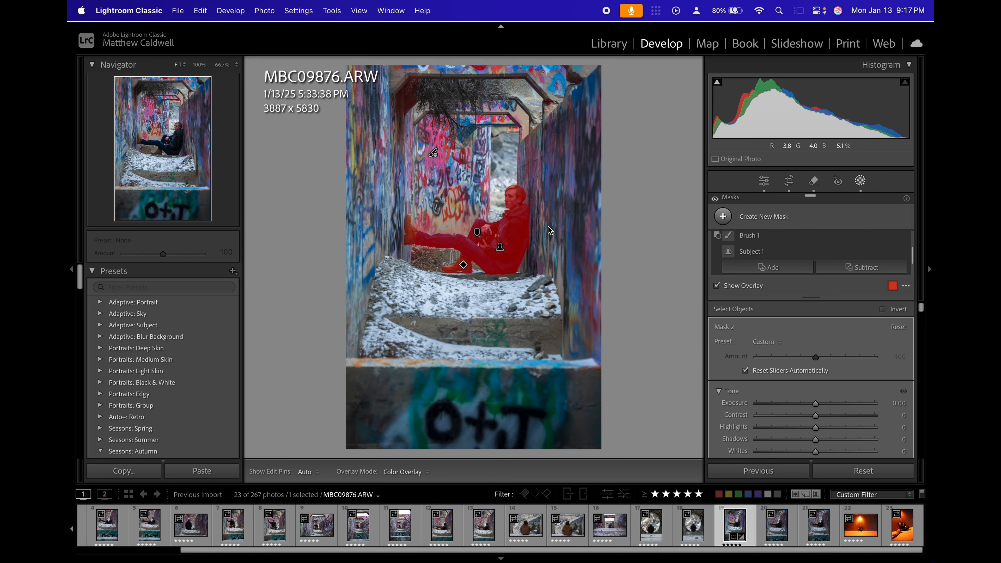
Examine the subject mask's overlay edges around the boots, legs, jacket and head with its brush component selected.
key(z)
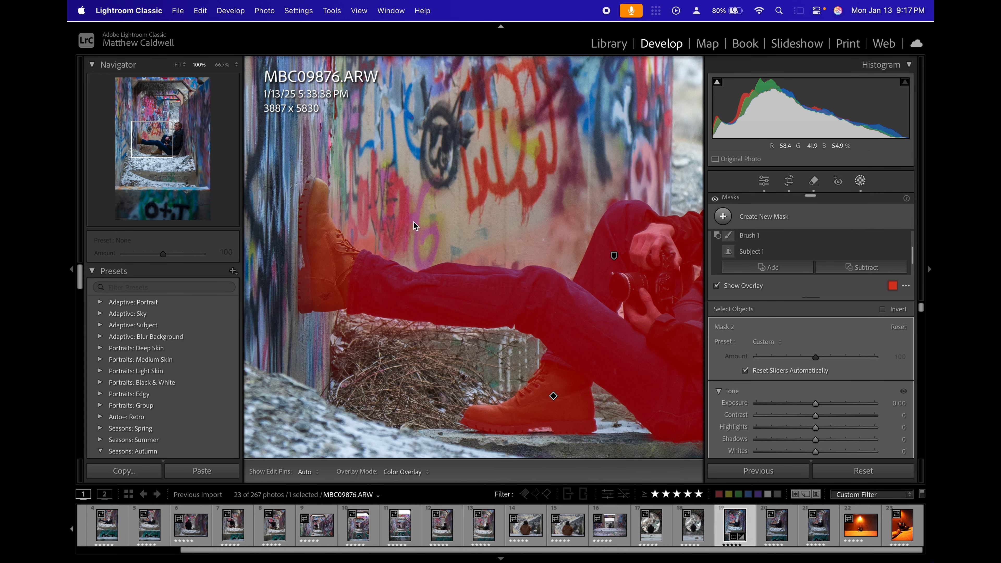
drag(433, 203, 416, 237)
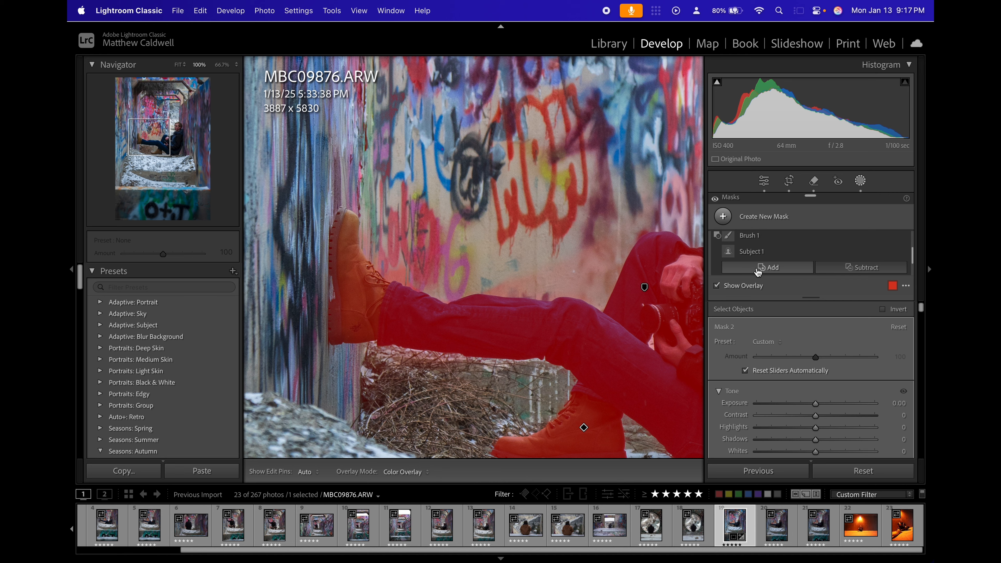
click(747, 235)
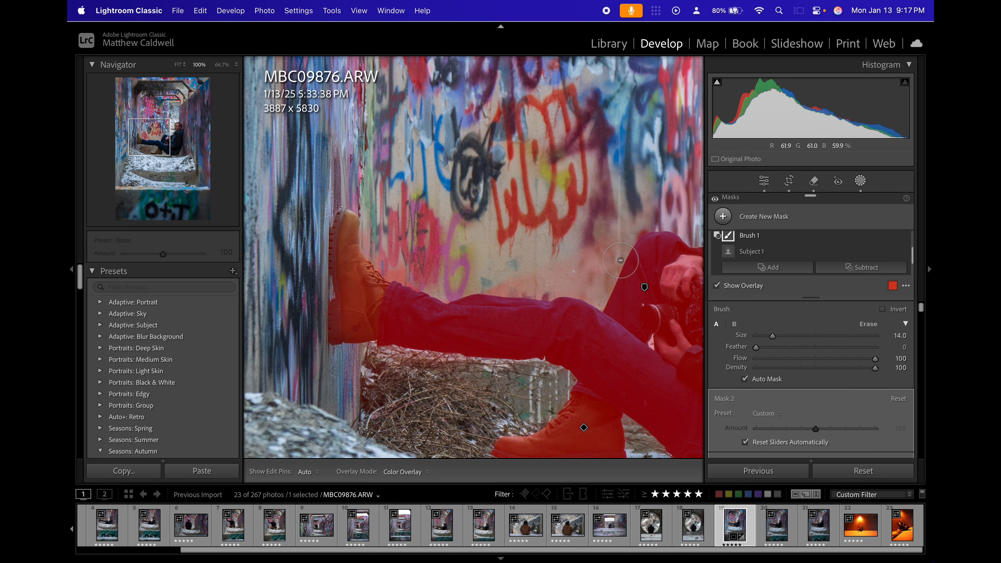
scroll(603, 261, up, 3)
mouse_move(583, 273)
mouse_down()
mouse_move(513, 269)
mouse_move(548, 268)
mouse_move(519, 276)
mouse_move(560, 275)
mouse_move(433, 243)
mouse_move(409, 241)
mouse_up()
drag(507, 244, 309, 253)
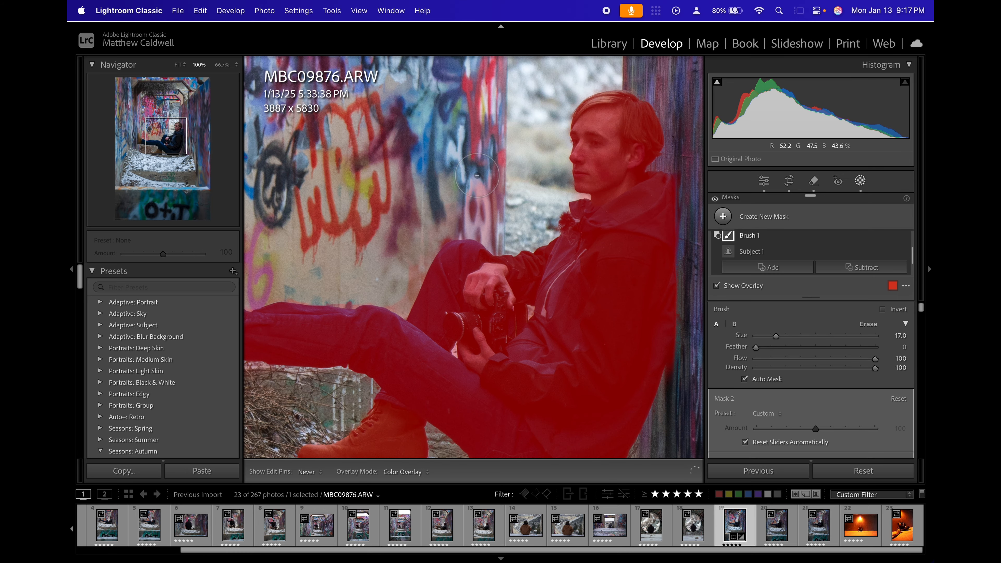
drag(477, 176, 336, 378)
scroll(390, 243, up, 10)
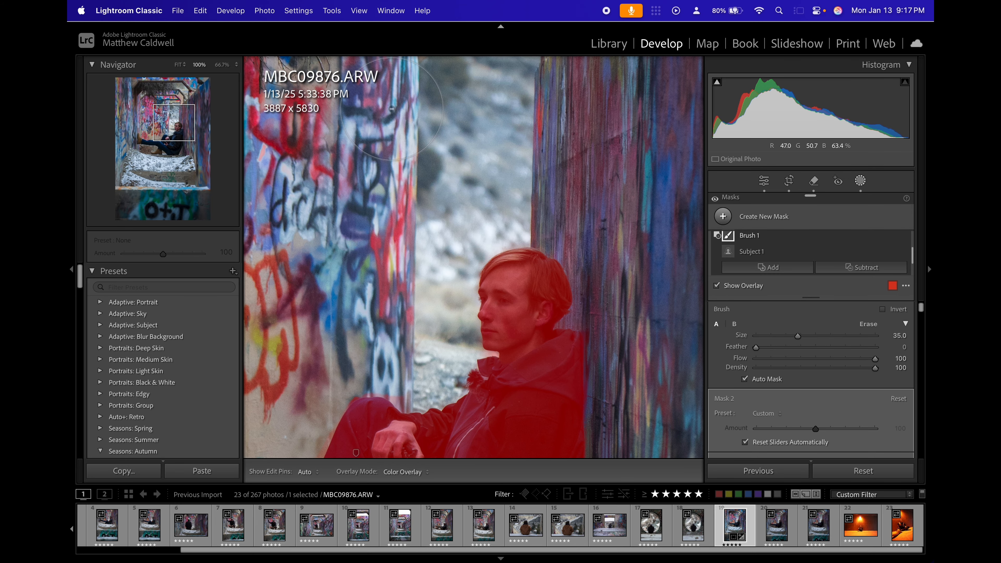
scroll(392, 109, up, 10)
key(super+minus)
key(super+minus)
key(super+z)
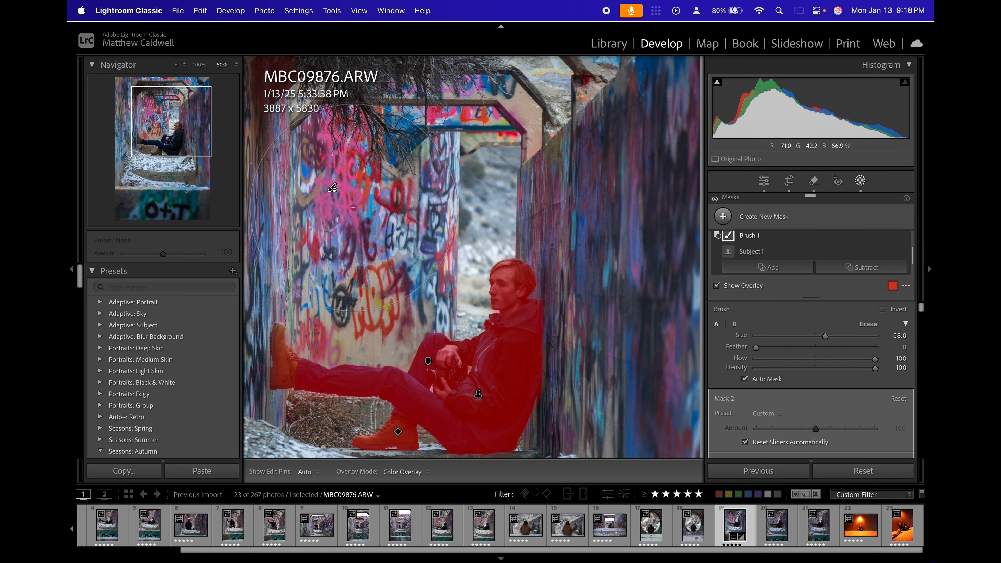
key(h)
scroll(314, 332, down, 15)
key(h)
drag(406, 177, 560, 195)
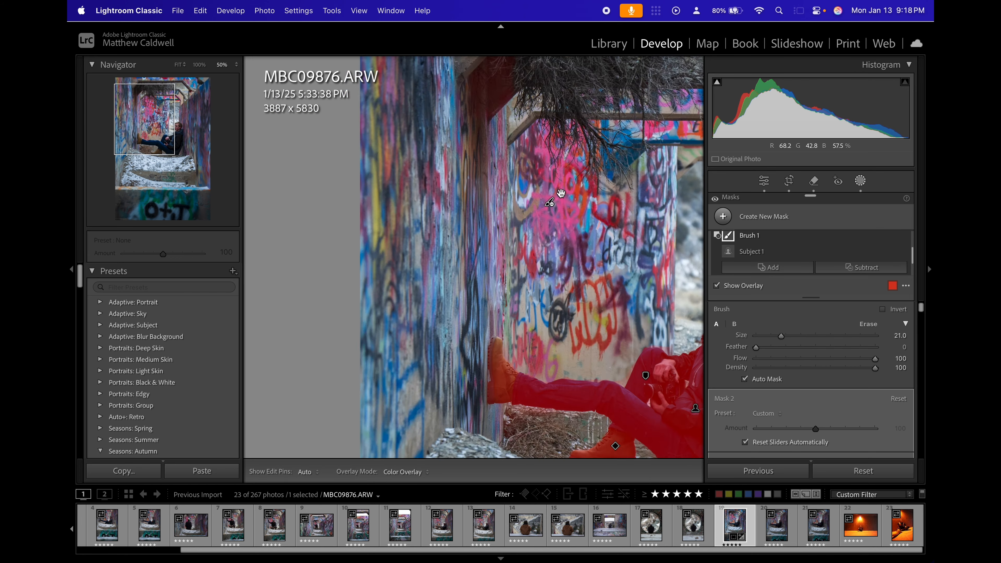
key(super+minus)
scroll(762, 253, up, 3)
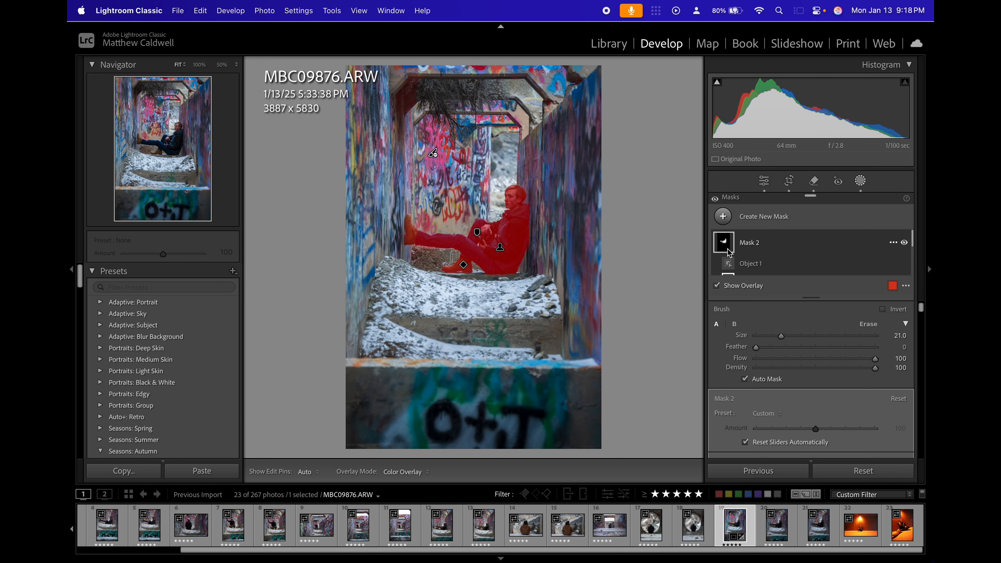
Try duplicating and inverting the subject mask to cover the surroundings.
click(728, 249)
right_click(727, 253)
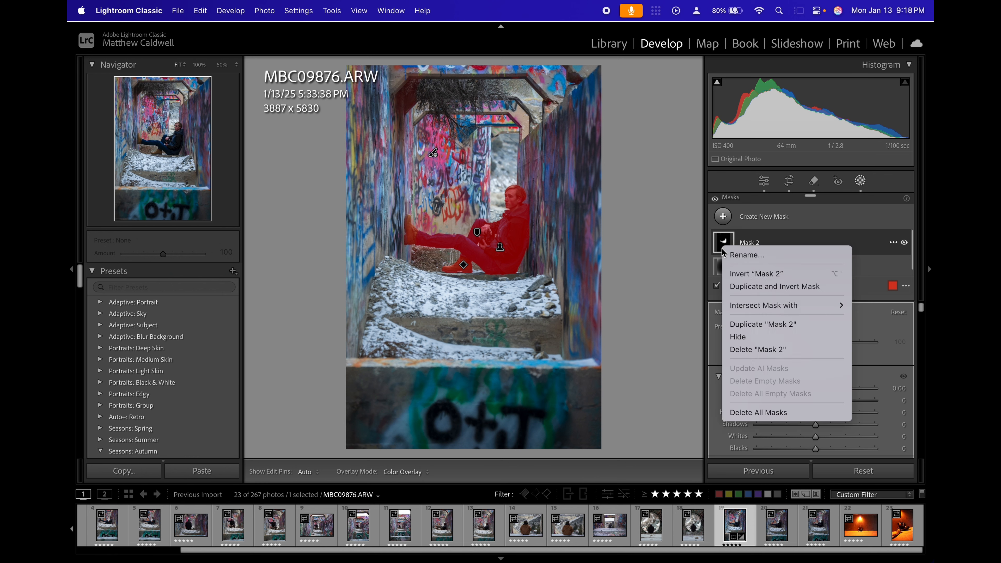
click(775, 287)
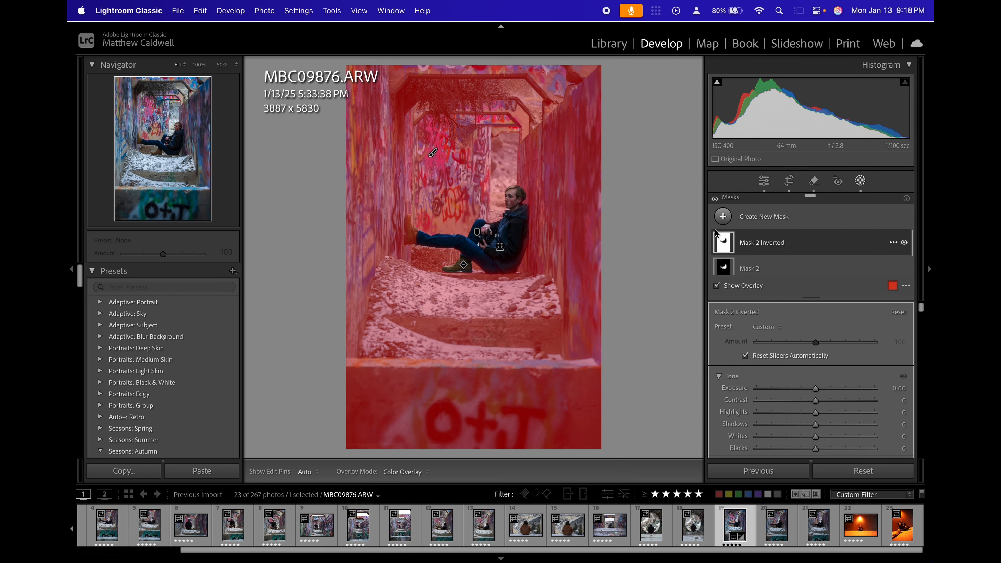
Add the brown boot propped against the wall to the subject mask using Objects in rectangle selection mode.
click(728, 270)
scroll(401, 237, up, 5)
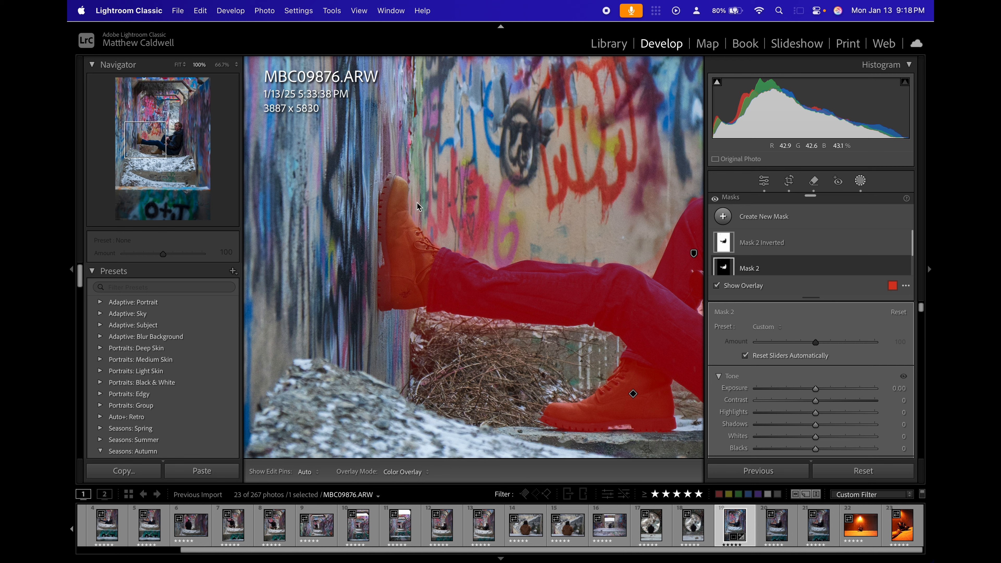
scroll(726, 269, down, 2)
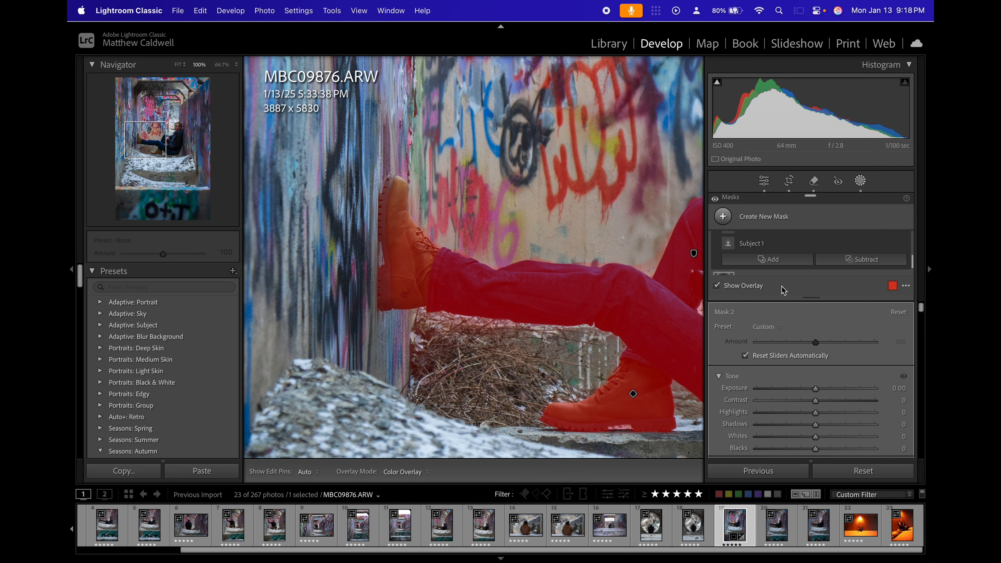
scroll(784, 261, down, 1)
scroll(786, 253, up, 2)
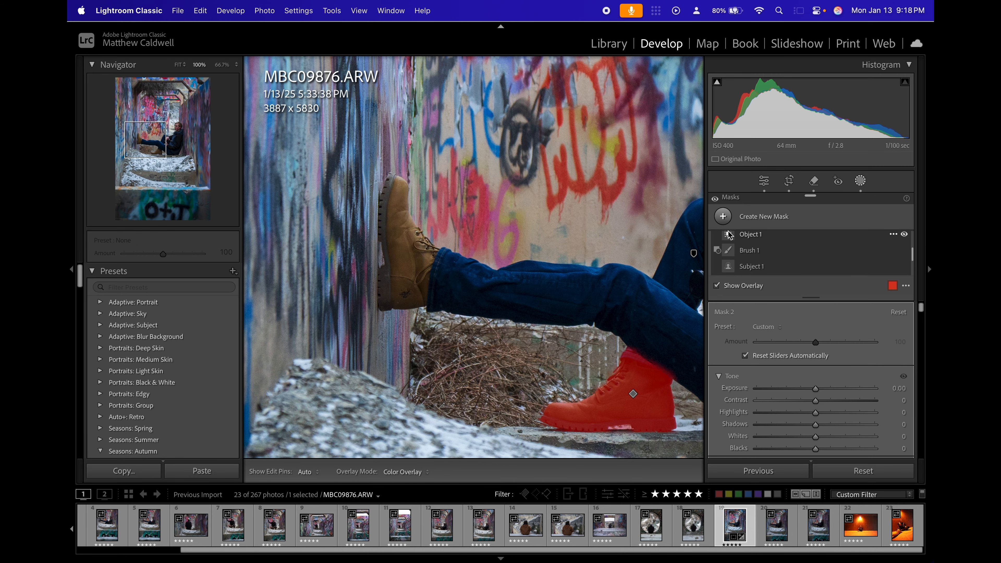
scroll(741, 248, down, 1)
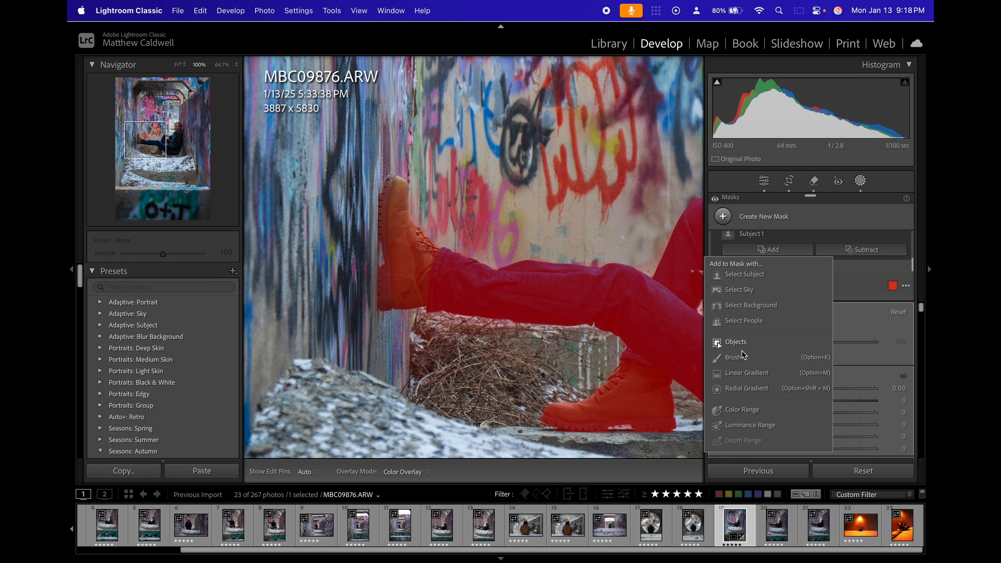
click(736, 342)
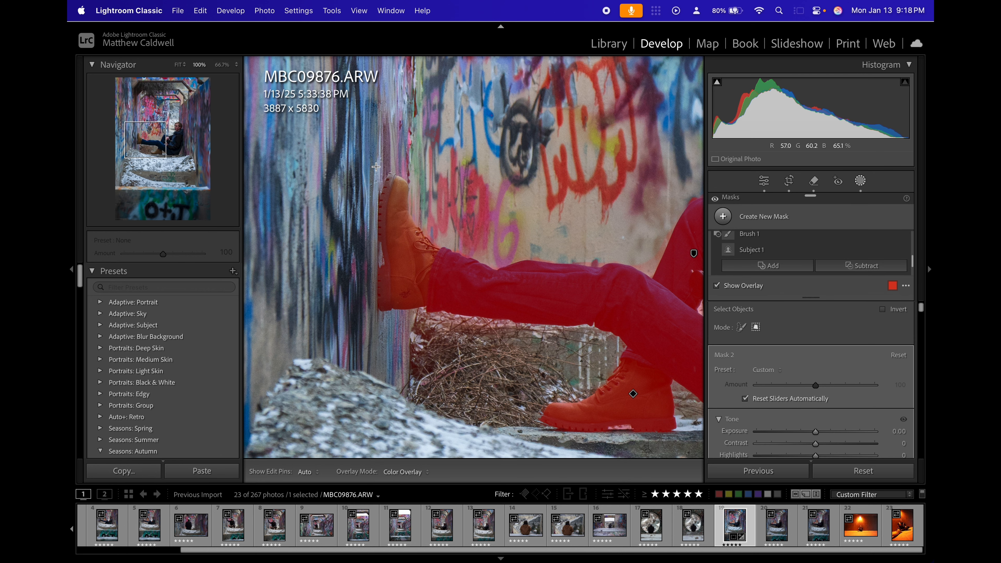
drag(373, 164, 442, 331)
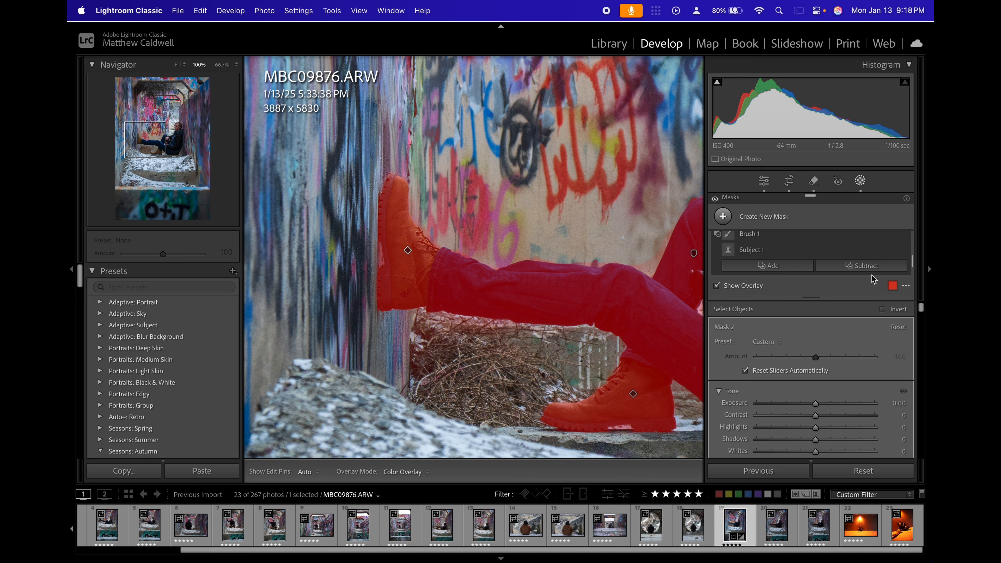
Discard the outdated inverted mask, and duplicate and invert the updated subject mask.
click(729, 243)
scroll(726, 242, up, 3)
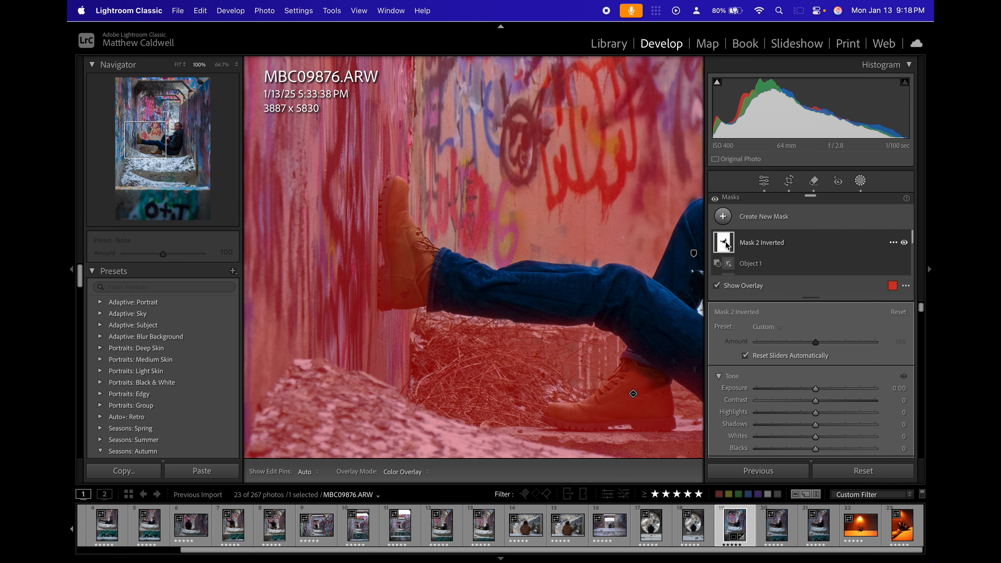
key(super+z)
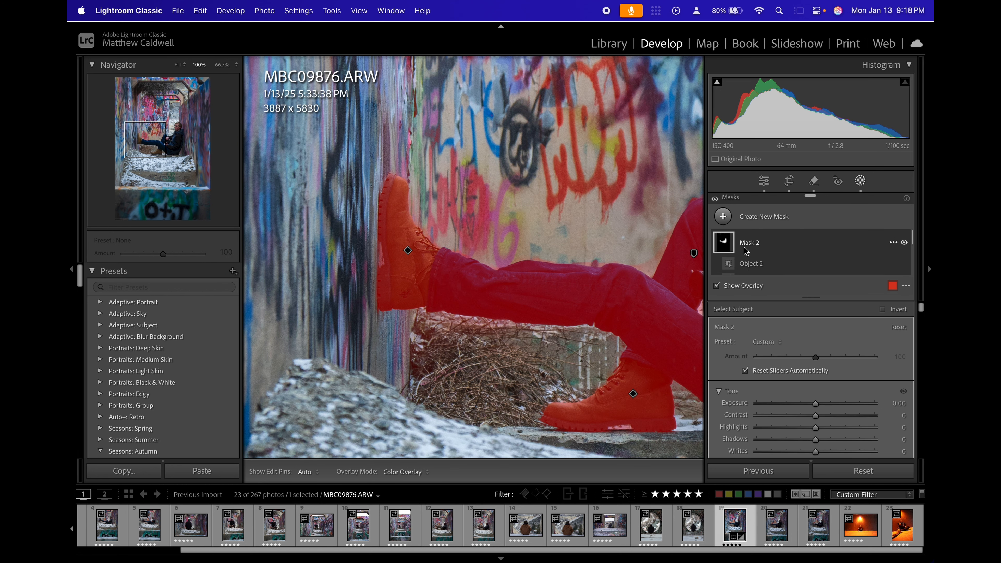
right_click(728, 242)
click(792, 282)
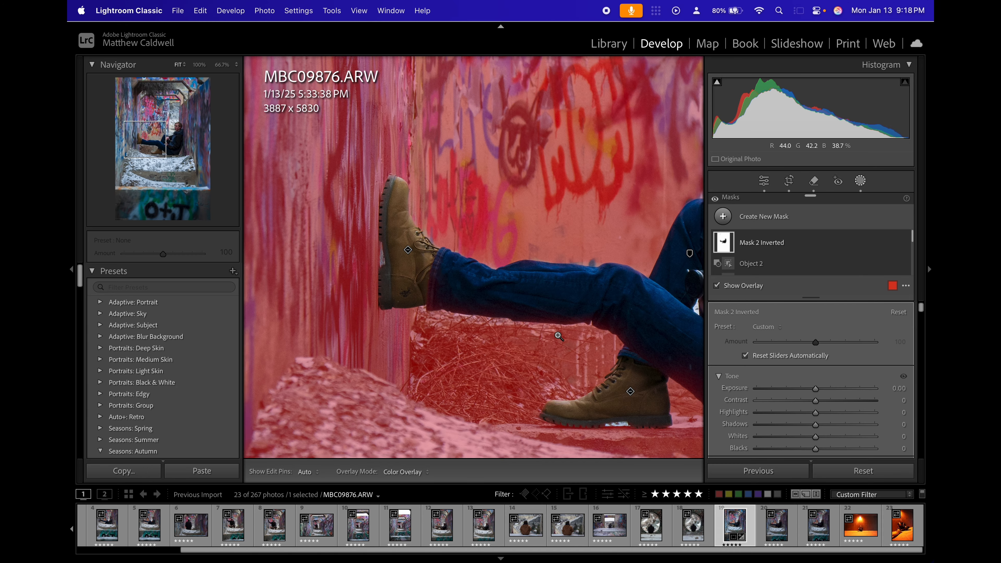
Subtract the edge along the back of the subject's jacket from the inverted mask using the Brush at size 9.
key(z)
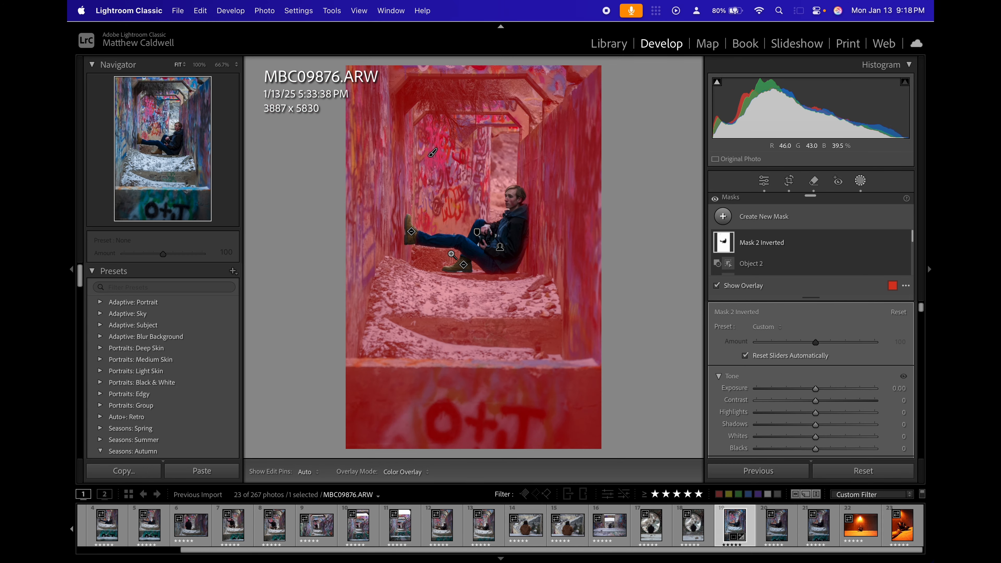
click(524, 257)
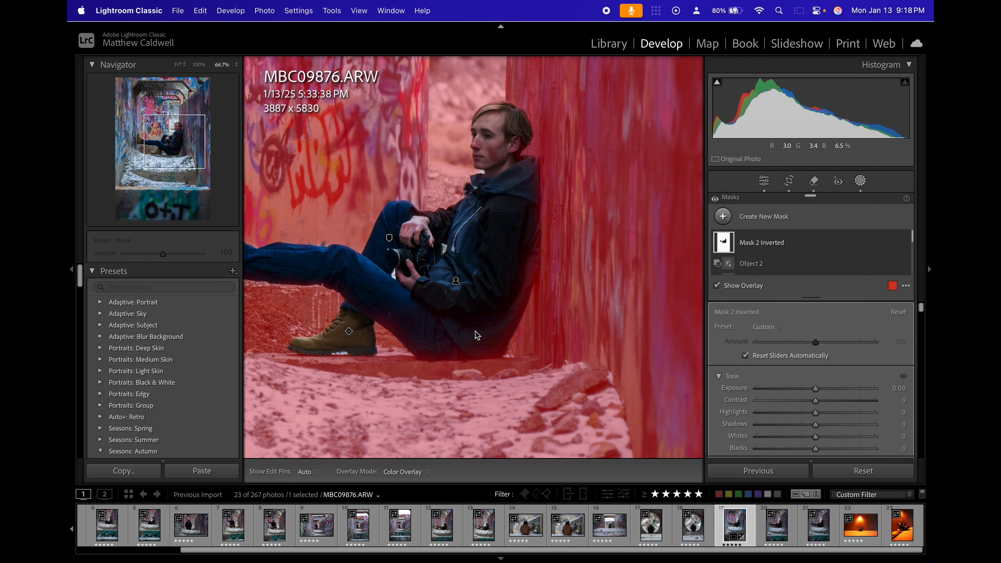
scroll(782, 264, down, 3)
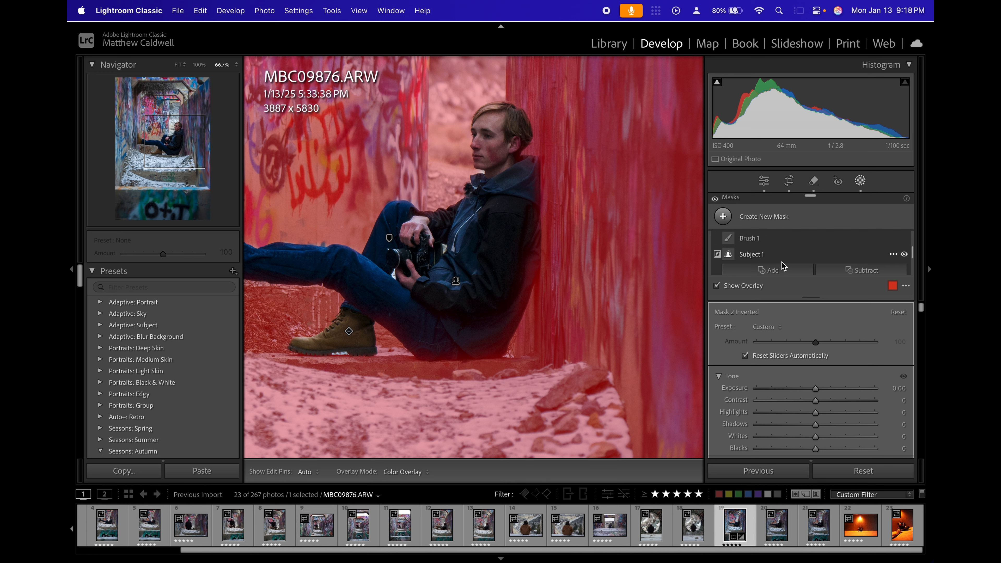
scroll(784, 267, down, 2)
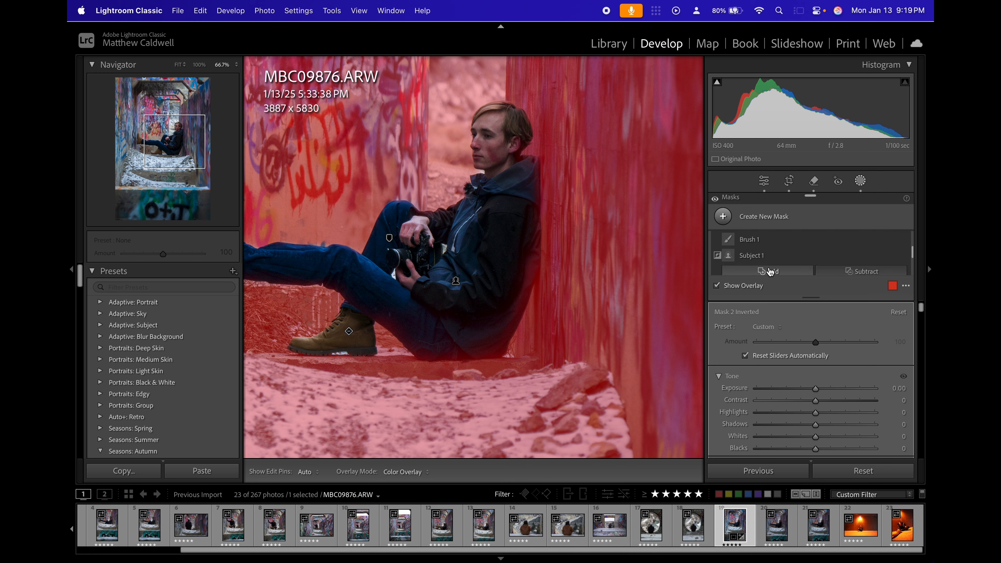
click(849, 273)
click(839, 379)
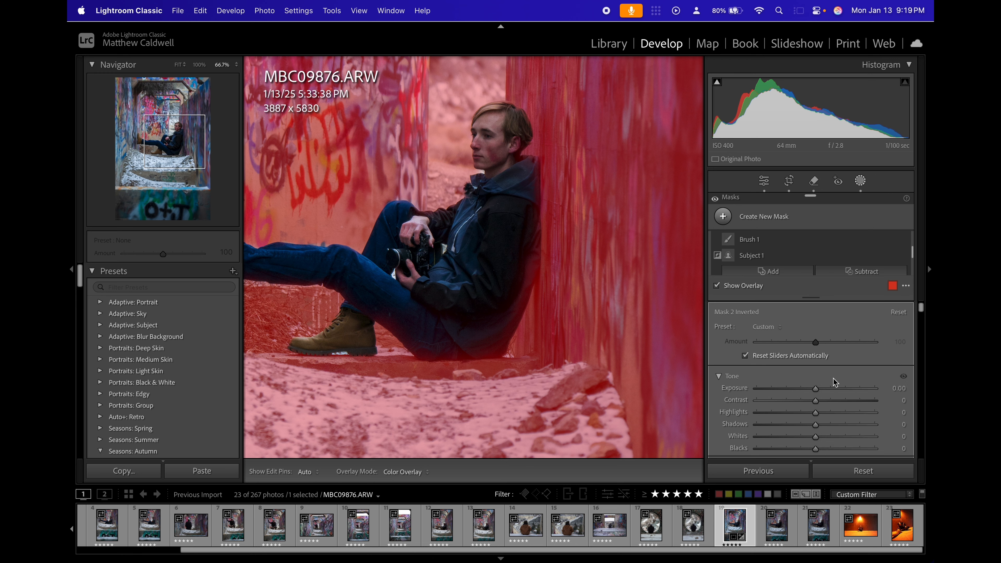
mouse_move(512, 303)
mouse_down()
mouse_move(502, 332)
mouse_move(422, 342)
mouse_move(366, 304)
mouse_move(485, 351)
mouse_move(511, 321)
mouse_move(522, 275)
mouse_move(520, 297)
mouse_move(528, 164)
mouse_move(529, 222)
mouse_move(519, 144)
mouse_up()
key(z)
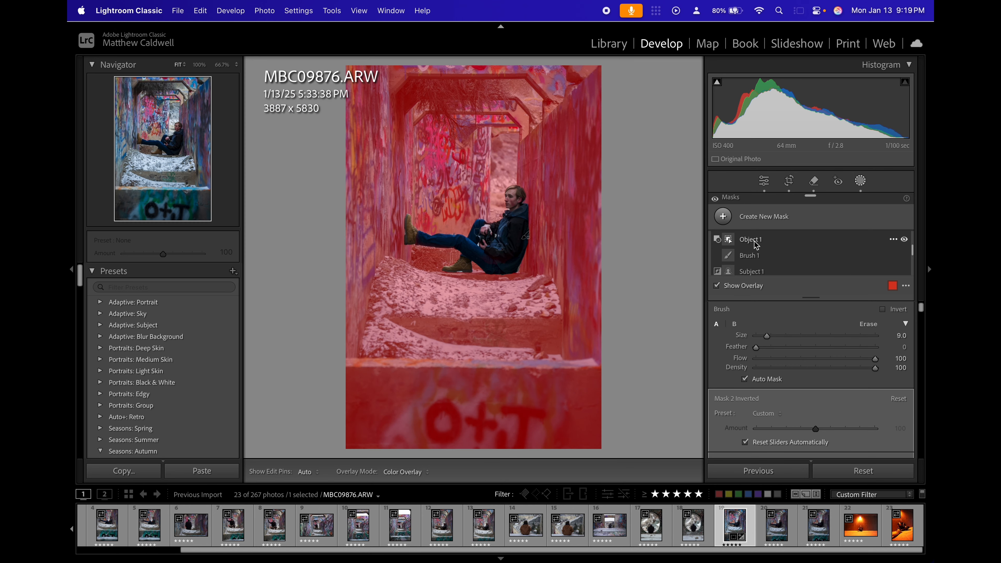
Select the Mask 2 subject mask for adjustment and hide its color overlay.
scroll(754, 244, down, 3)
click(728, 264)
click(728, 265)
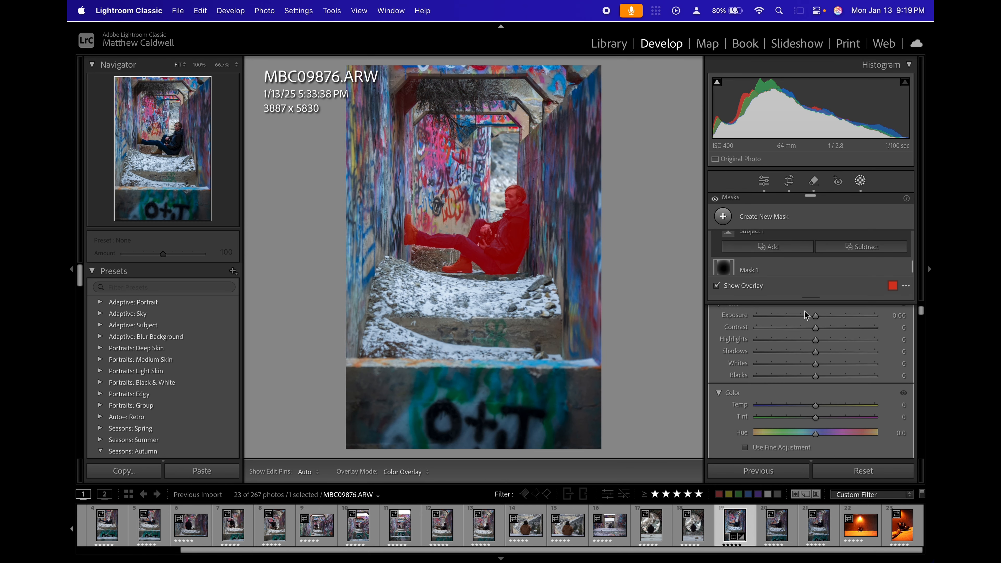
click(489, 191)
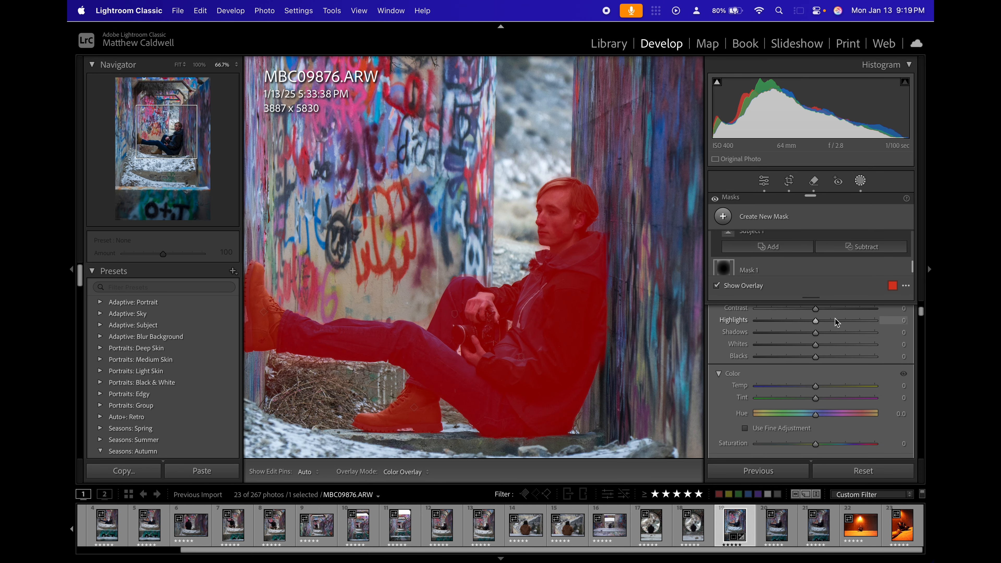
scroll(835, 318, up, 3)
scroll(773, 255, up, 5)
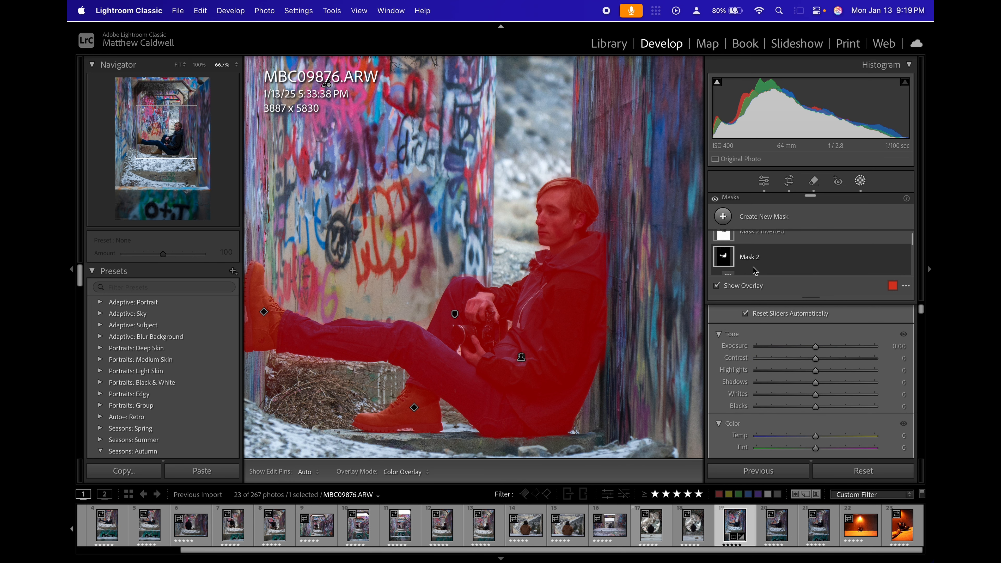
click(745, 288)
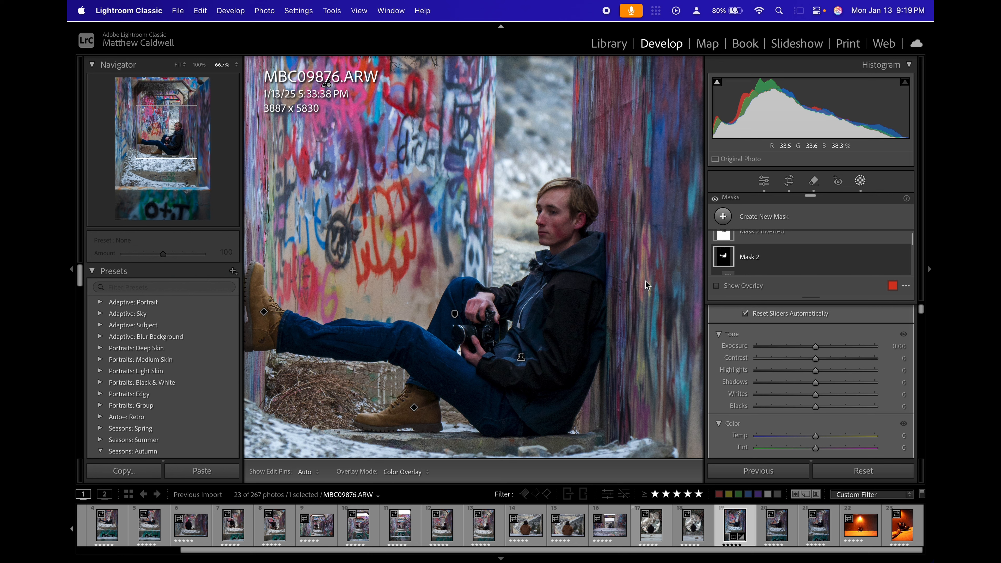
Increase the subject mask's Sharpness moderately.
scroll(773, 372, down, 5)
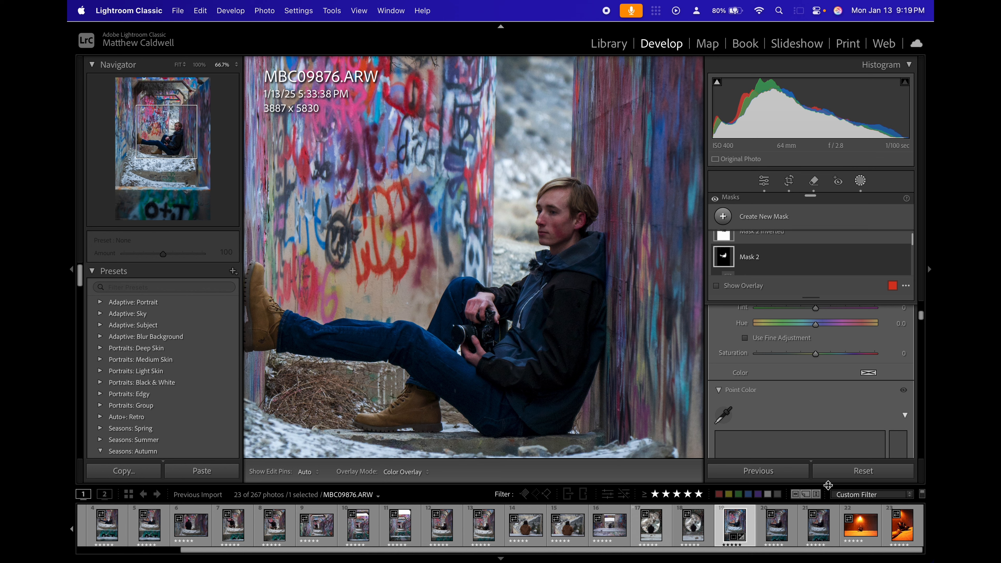
scroll(828, 402, down, 10)
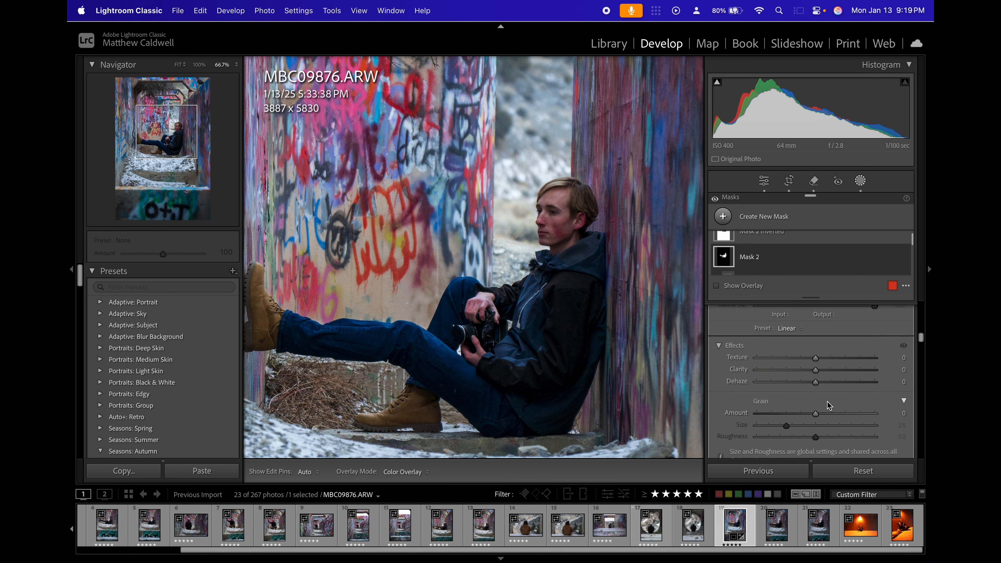
scroll(829, 405, down, 5)
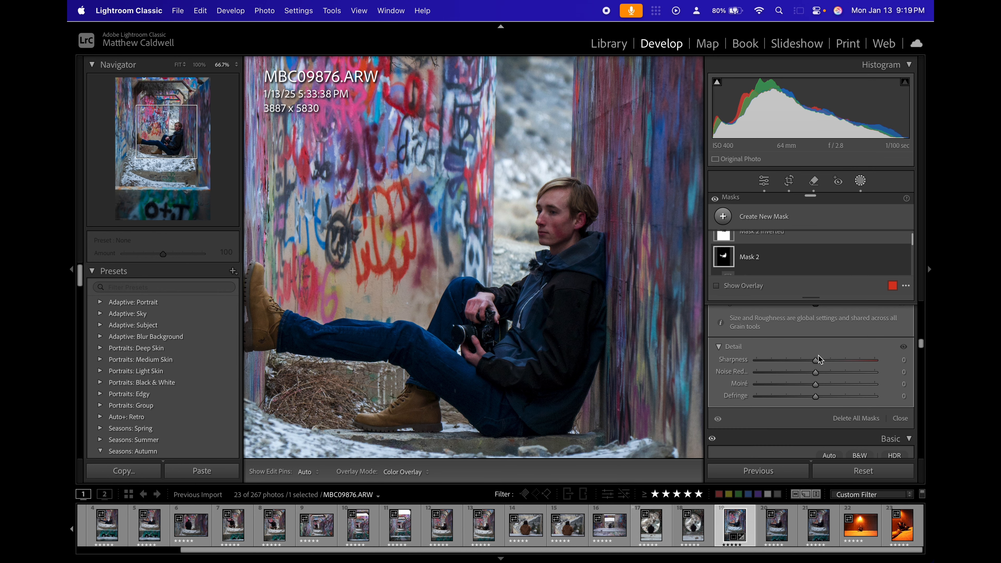
key(alt)
key(alt)
drag(815, 362, 840, 362)
Raise the subject mask's Texture slightly and compare the photo with and without the mask's Effects adjustments.
scroll(828, 355, up, 5)
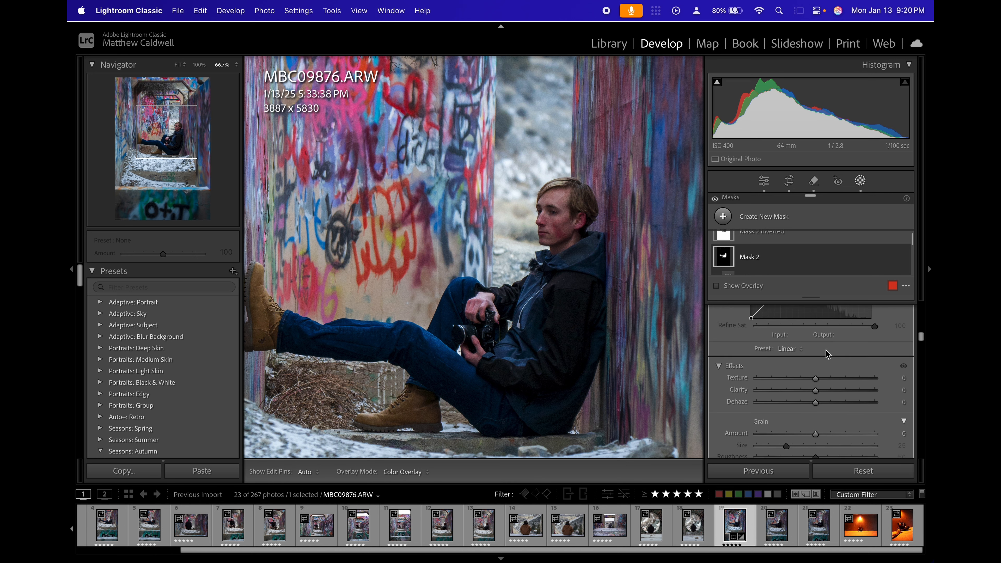
scroll(815, 406, down, 1)
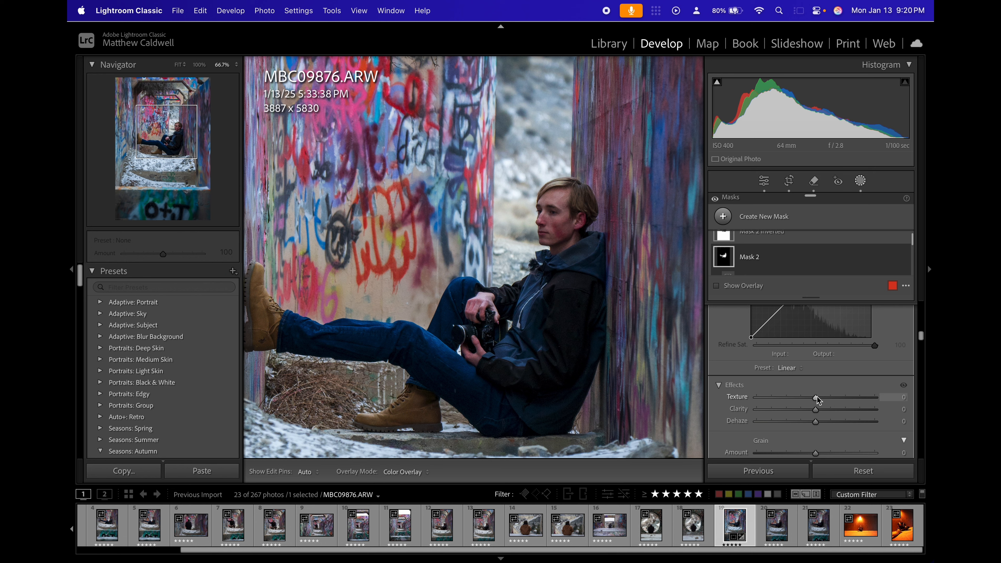
drag(817, 398, 826, 398)
click(904, 386)
click(903, 386)
scroll(861, 386, up, 10)
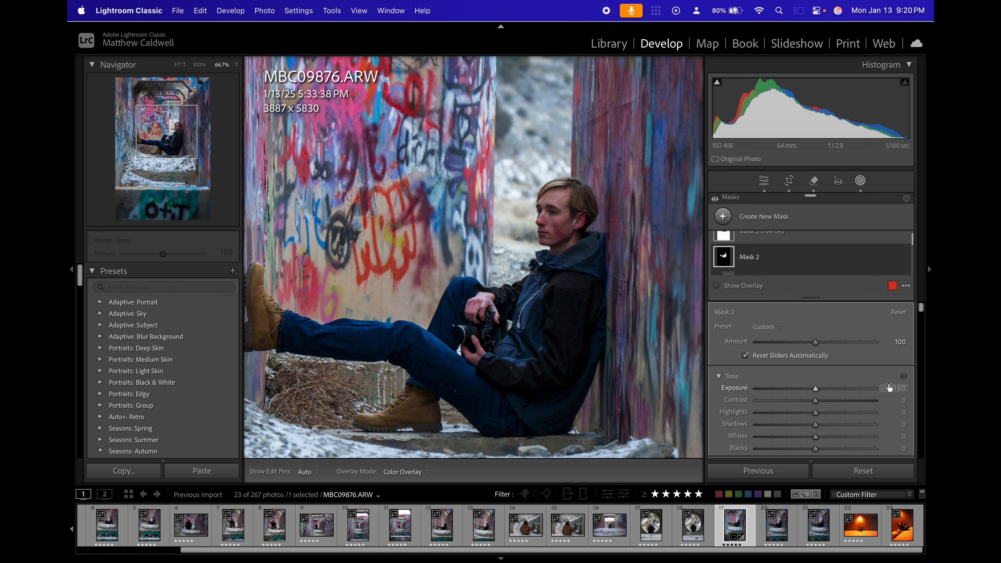
drag(892, 388, 897, 388)
key(z)
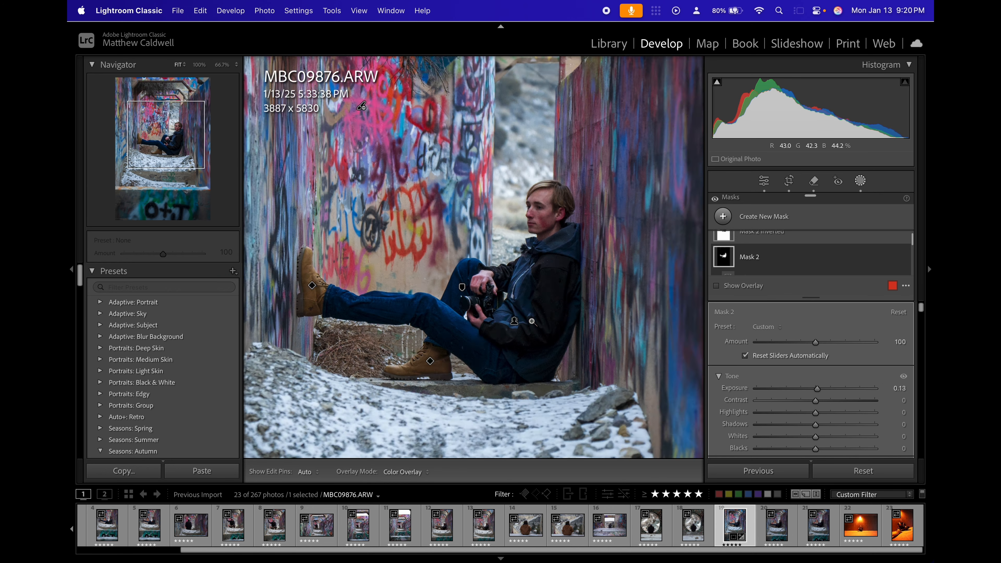
key(super+z)
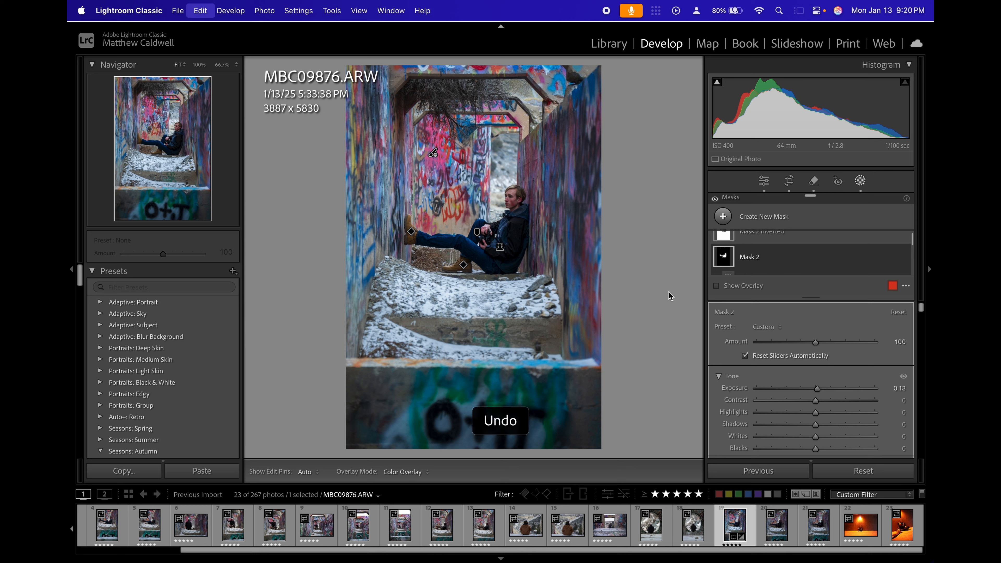
Raise the subject mask's Shadows to 17.
drag(890, 424, 898, 425)
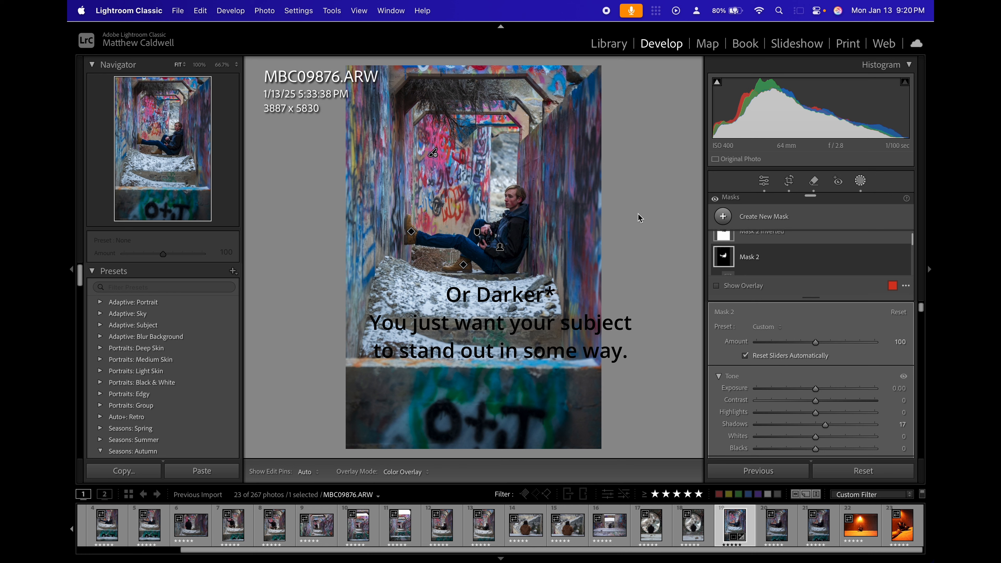
scroll(809, 376, up, 1)
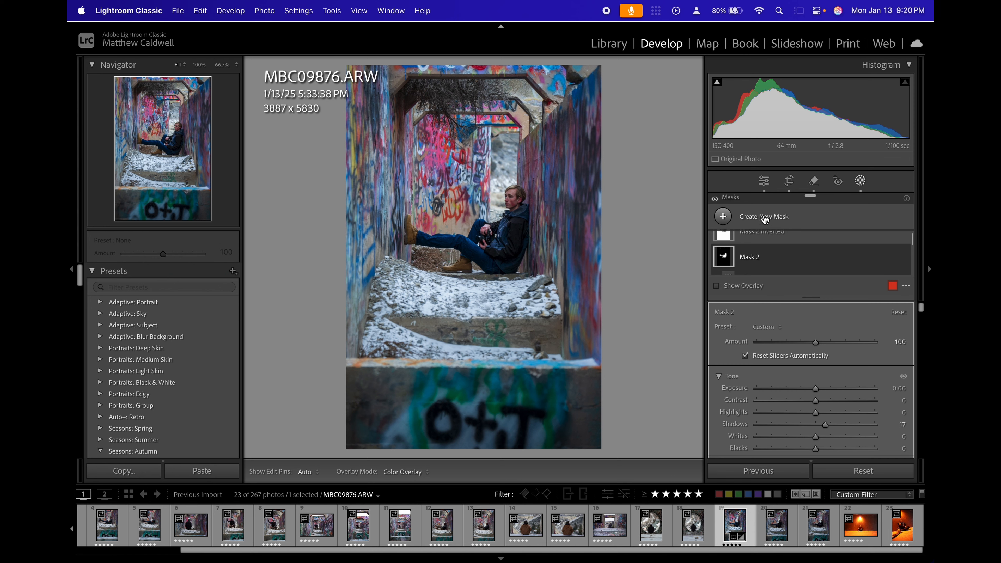
Add a linear gradient mask rising from the photo's lower edge over the concrete wall to the snow, and hide its overlay.
click(761, 217)
click(794, 342)
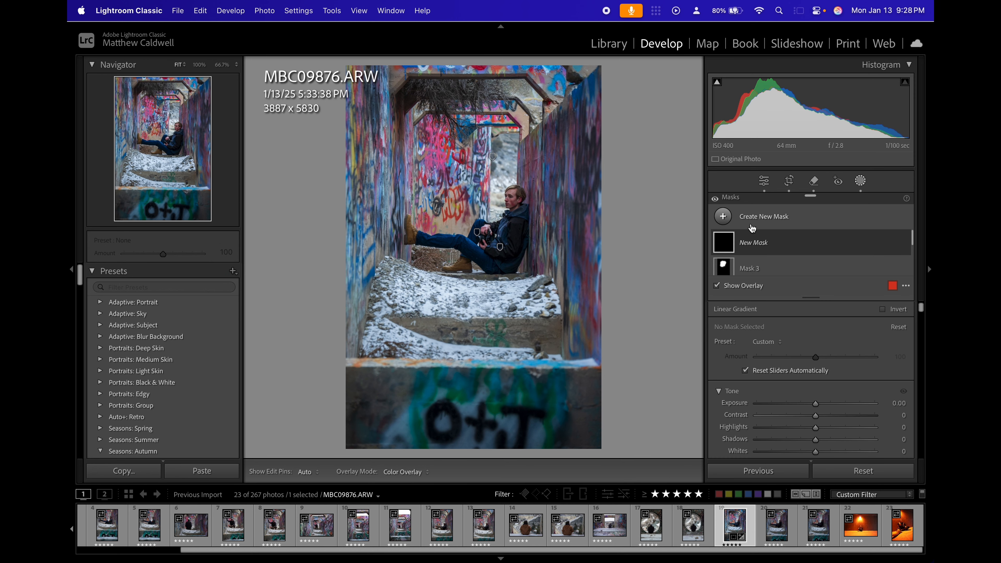
drag(473, 454, 474, 336)
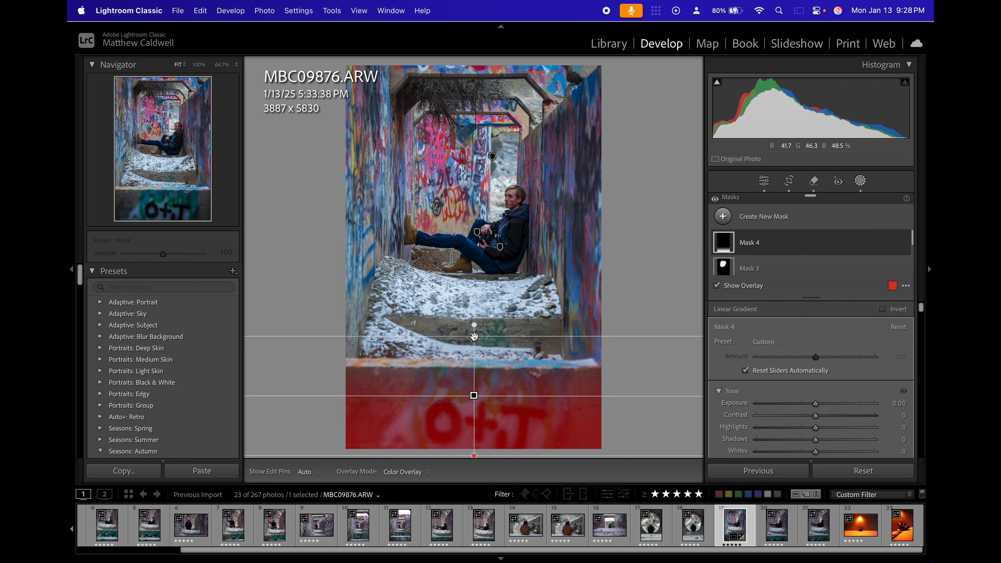
key(o)
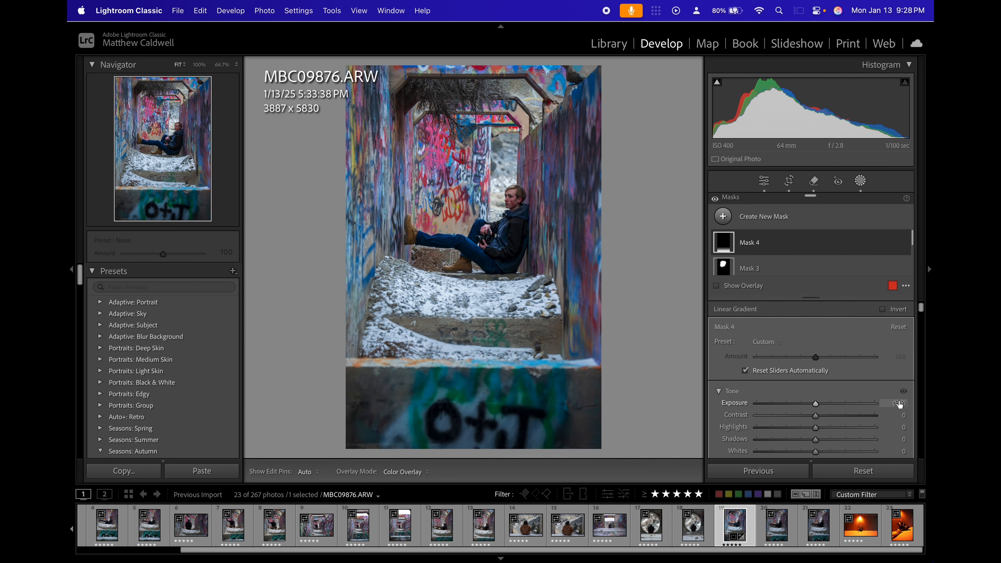
Set the lower-edge gradient mask's Exposure to -0.15 and its Texture to -6.
drag(900, 404, 894, 404)
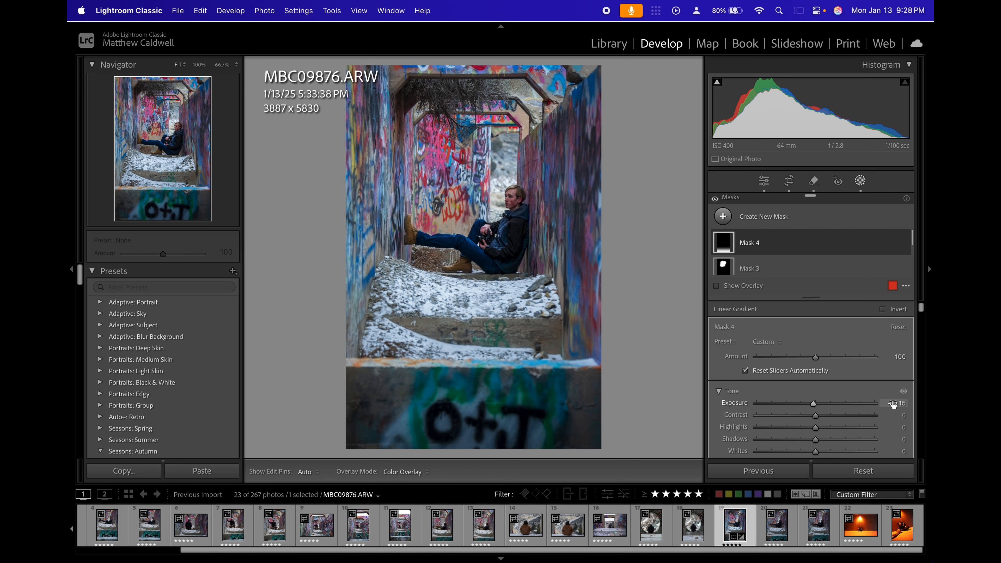
scroll(860, 406, down, 10)
scroll(859, 406, down, 10)
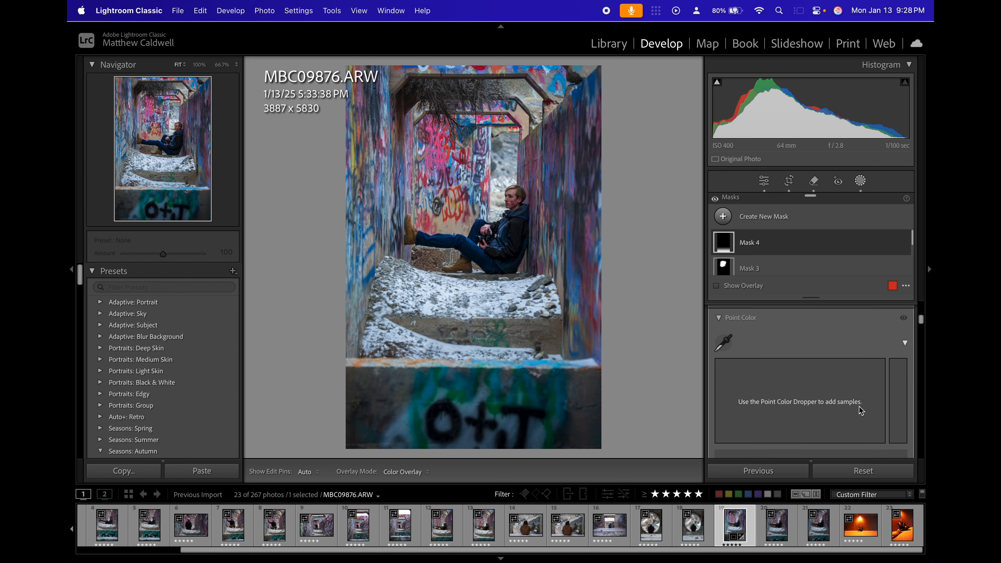
scroll(860, 407, down, 2)
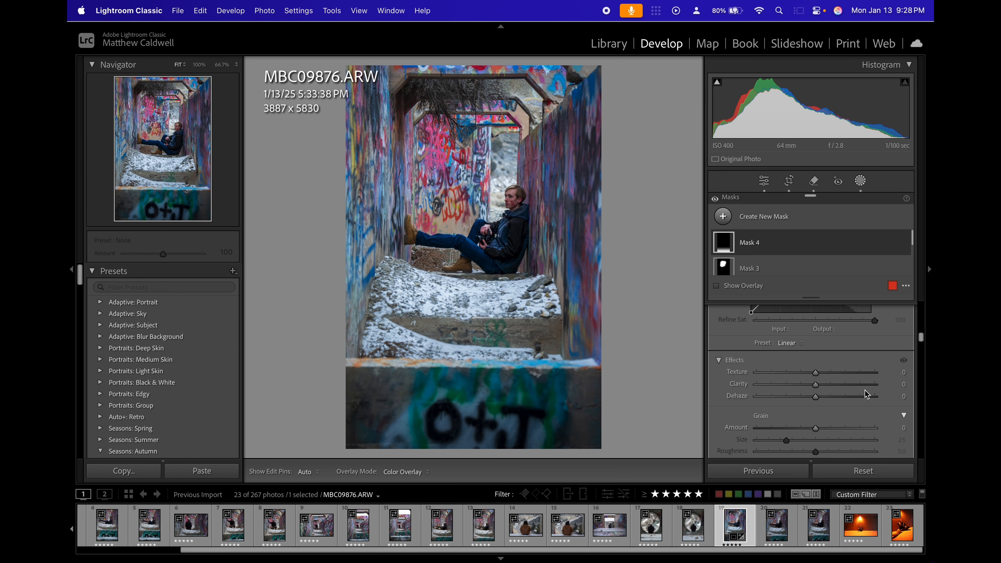
drag(899, 372, 897, 372)
Add two separate linear gradient masks fading inward from the photo's right and left edges over the graffiti walls.
click(723, 216)
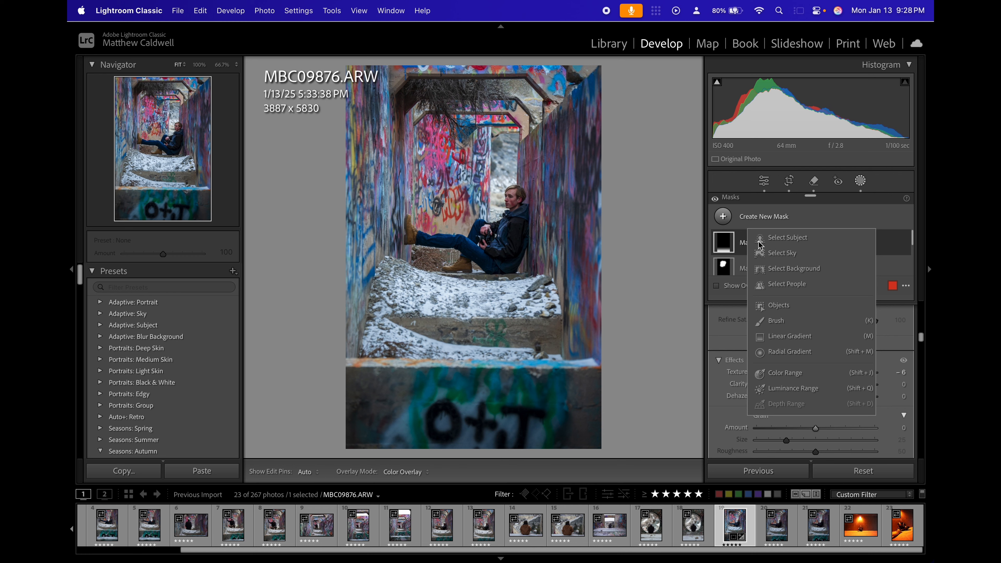
click(791, 336)
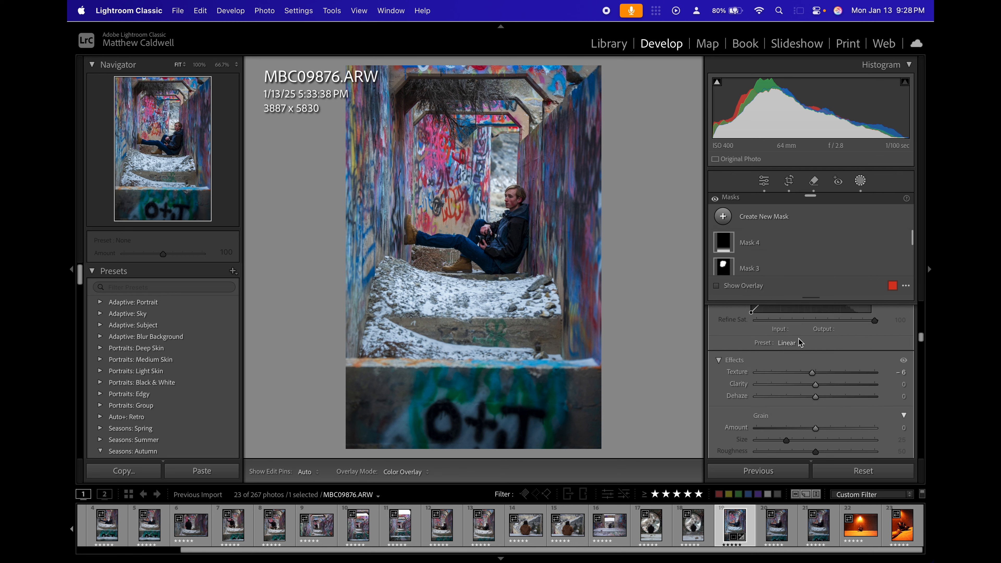
drag(619, 232, 537, 233)
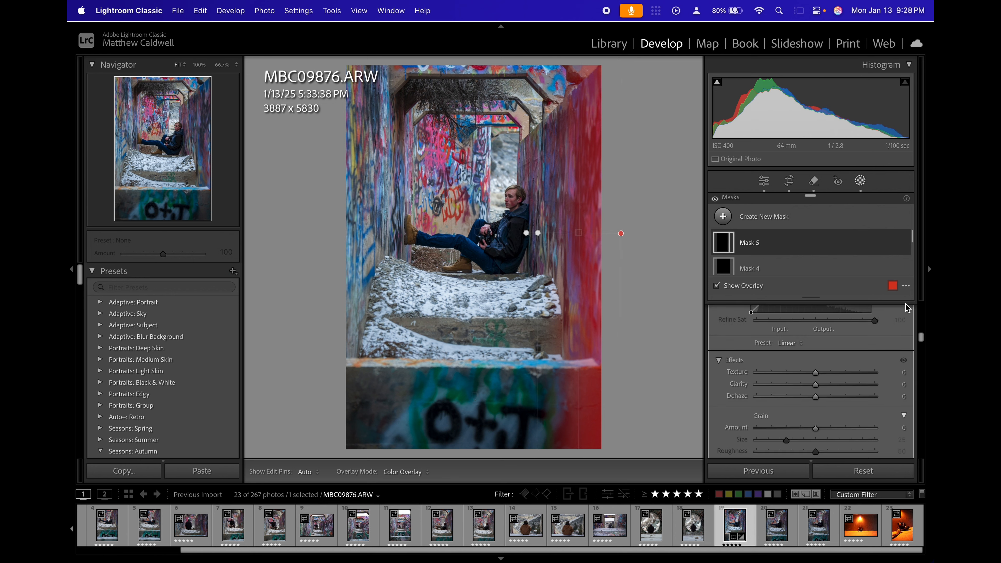
click(724, 216)
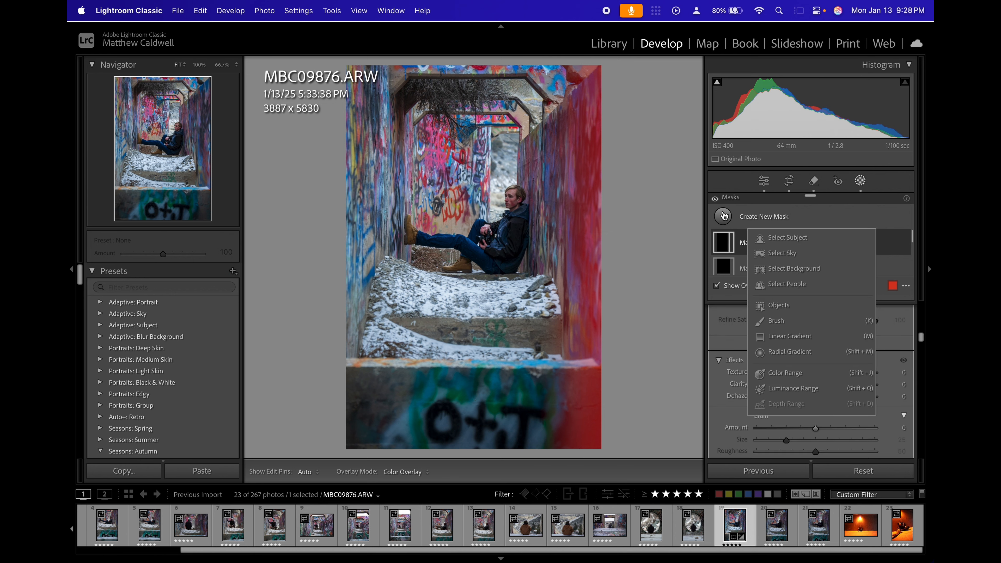
click(791, 336)
drag(333, 239, 402, 240)
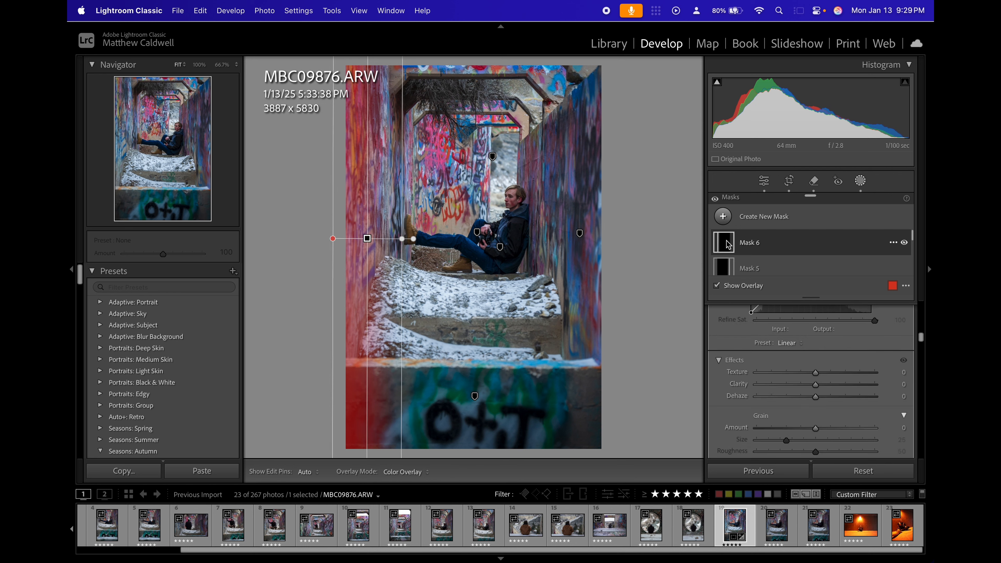
Darken the right-hand wall's gradient mask by setting its Exposure to -0.40, with the color overlay hidden.
click(727, 262)
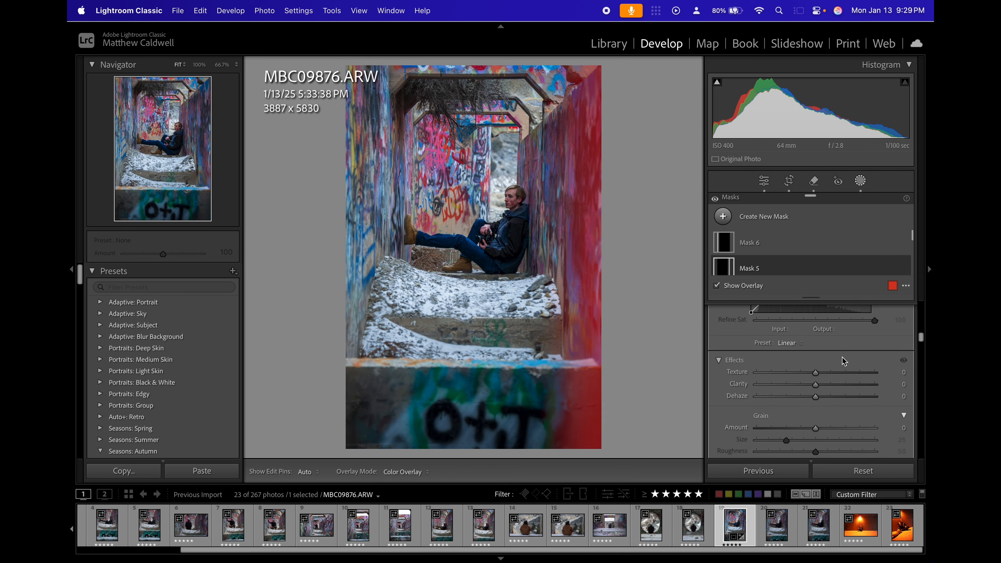
scroll(851, 361, up, 5)
scroll(858, 358, up, 4)
key(o)
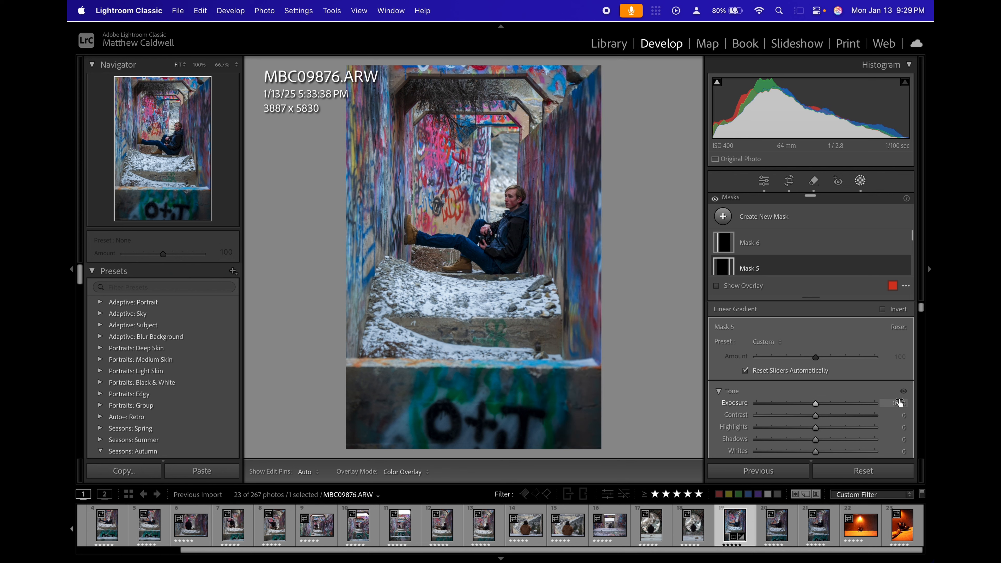
drag(899, 402, 885, 403)
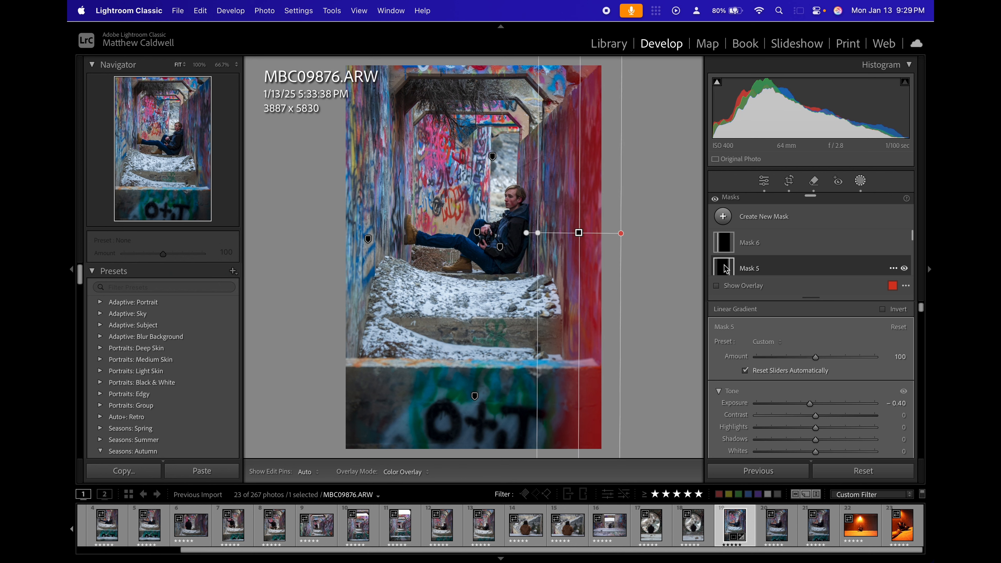
Darken the left-hand wall's gradient mask by setting its Exposure to -0.47.
click(722, 244)
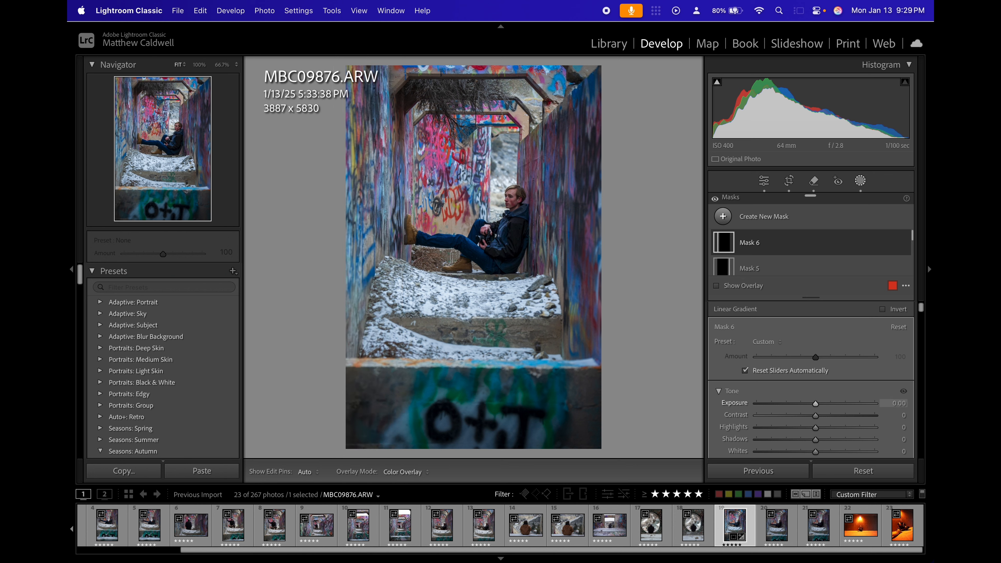
drag(810, 403, 810, 404)
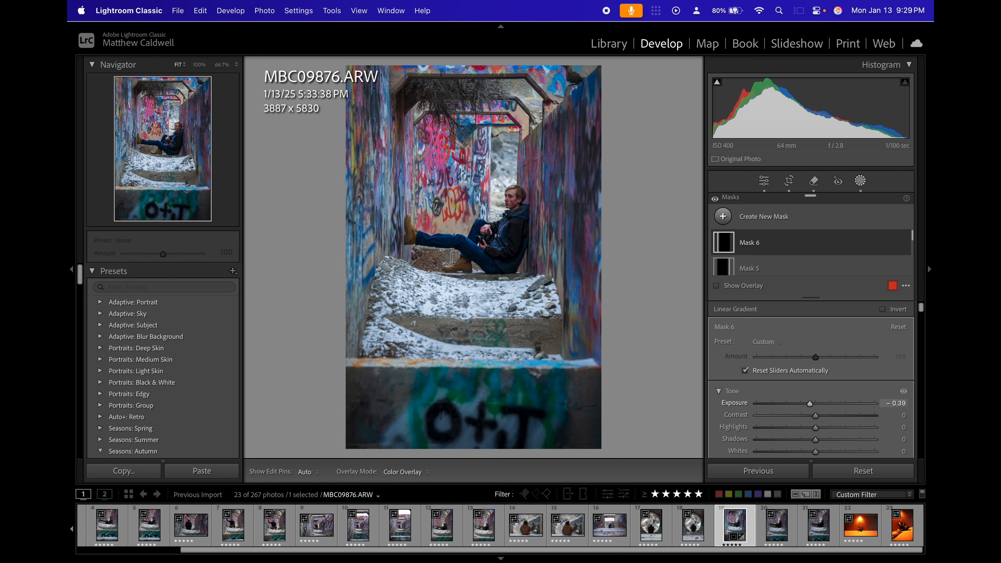
drag(898, 403, 893, 404)
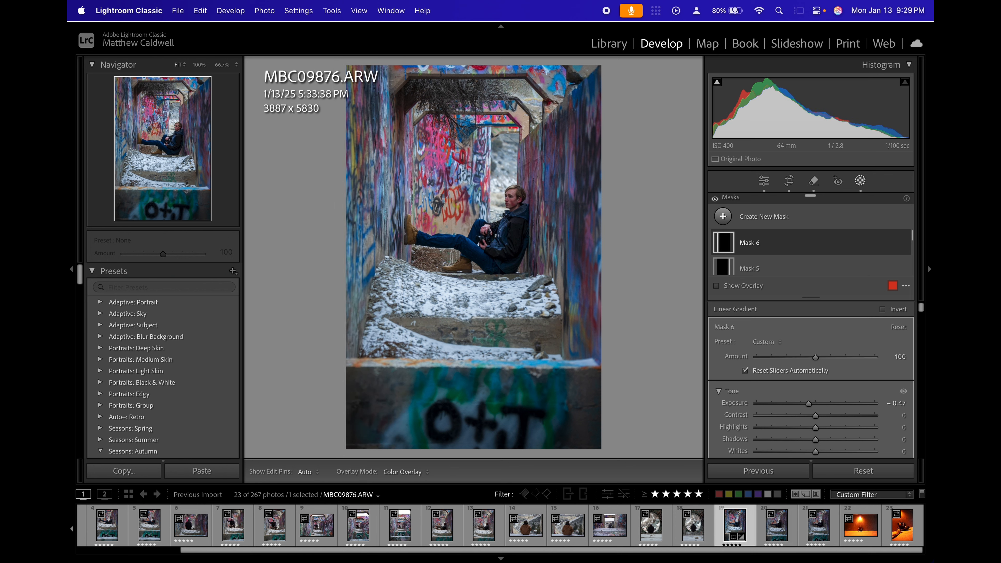
Leave masking and compare the edited photo with its unedited Before version.
click(764, 182)
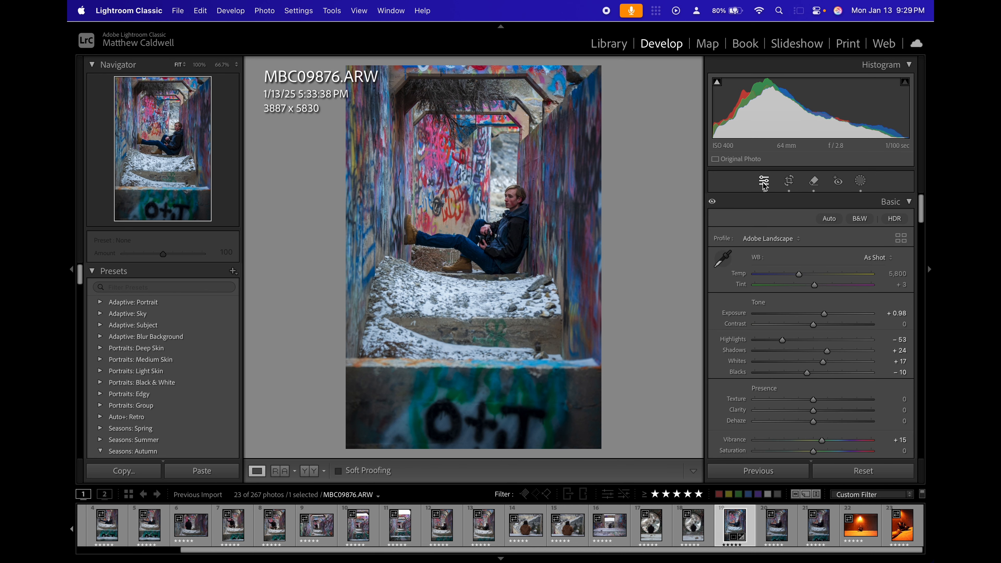
key(backslash)
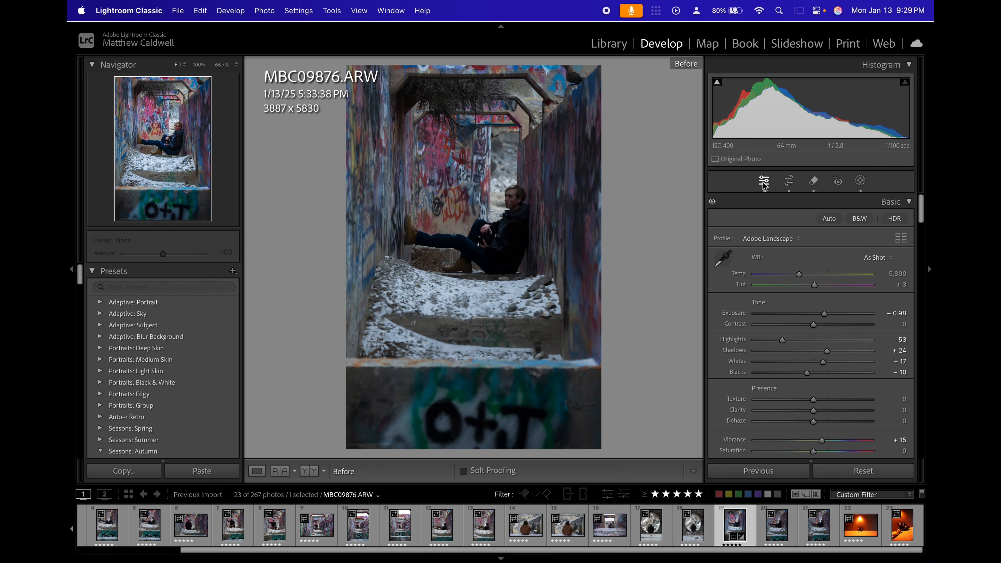
key(backslash)
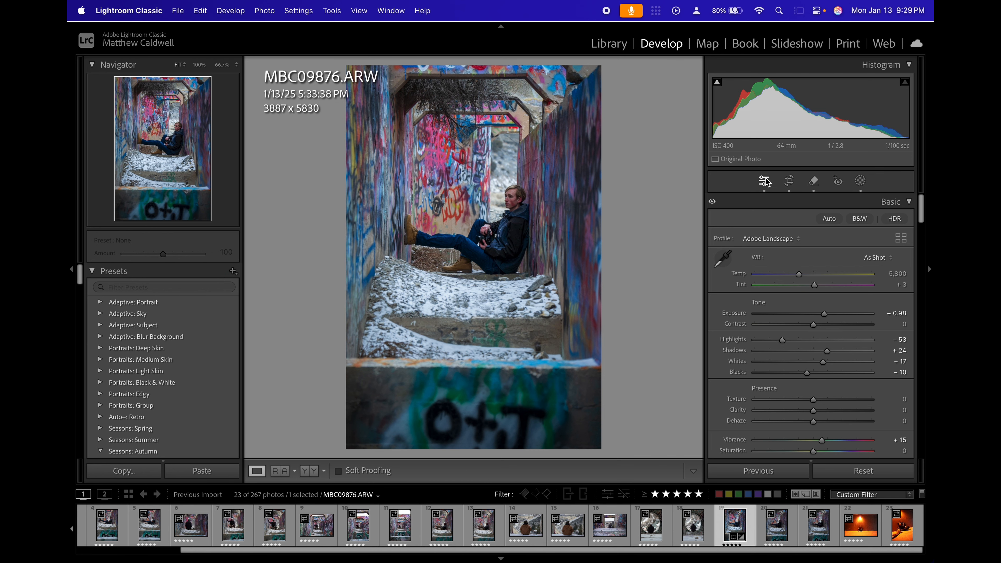
Return to masking and compare the photo with all mask adjustments switched off and on.
click(861, 181)
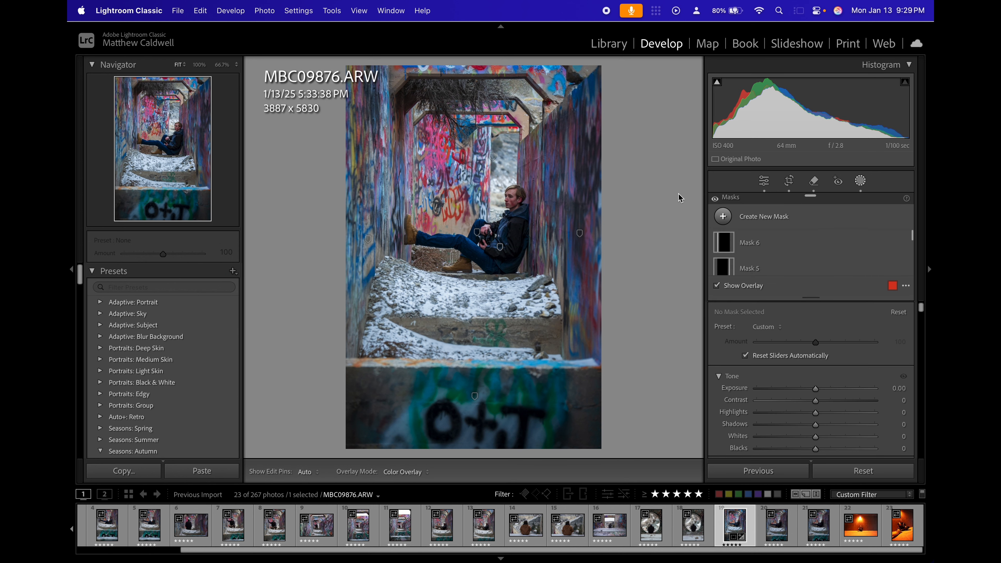
click(716, 199)
click(715, 199)
click(716, 199)
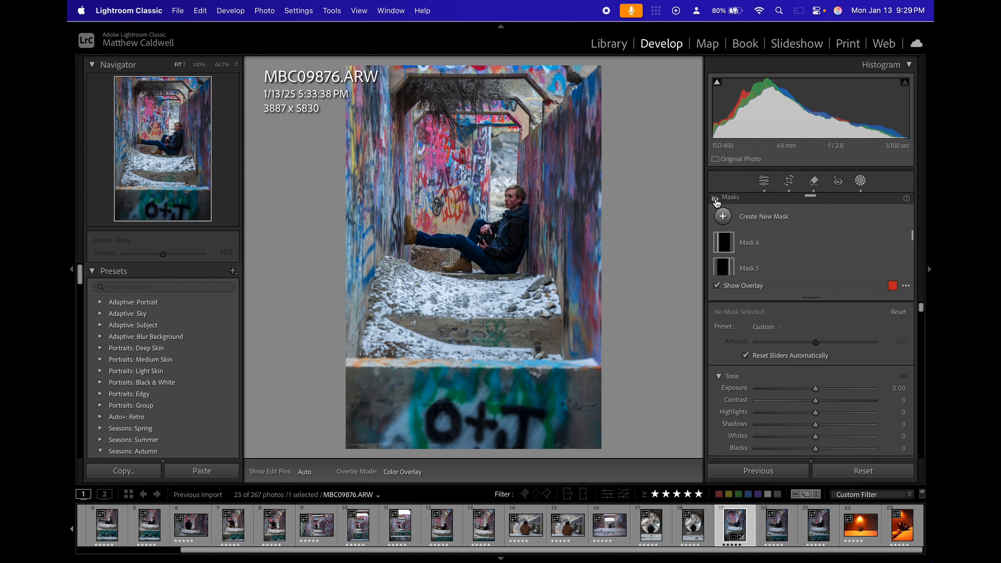
click(716, 200)
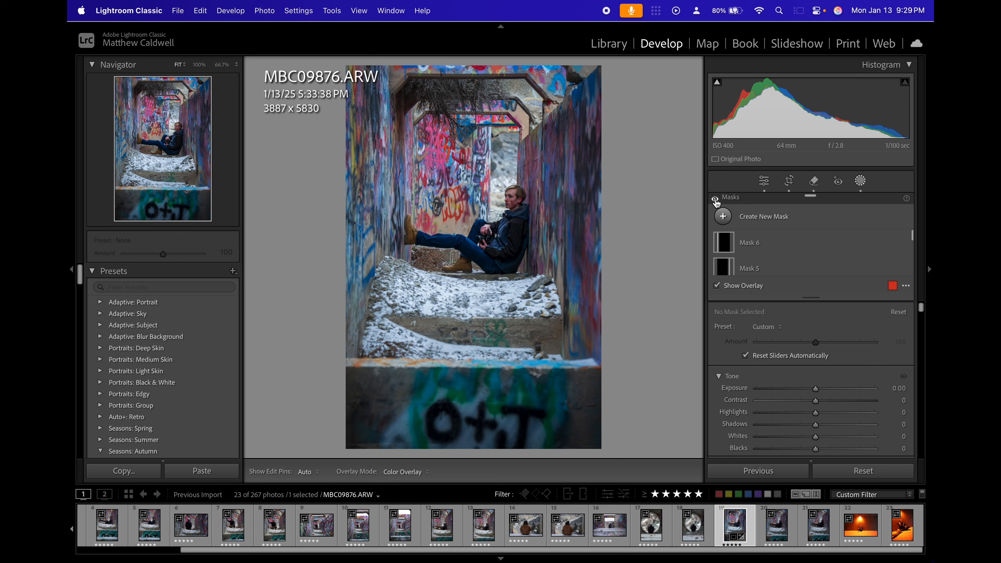
click(715, 199)
click(716, 199)
click(716, 199)
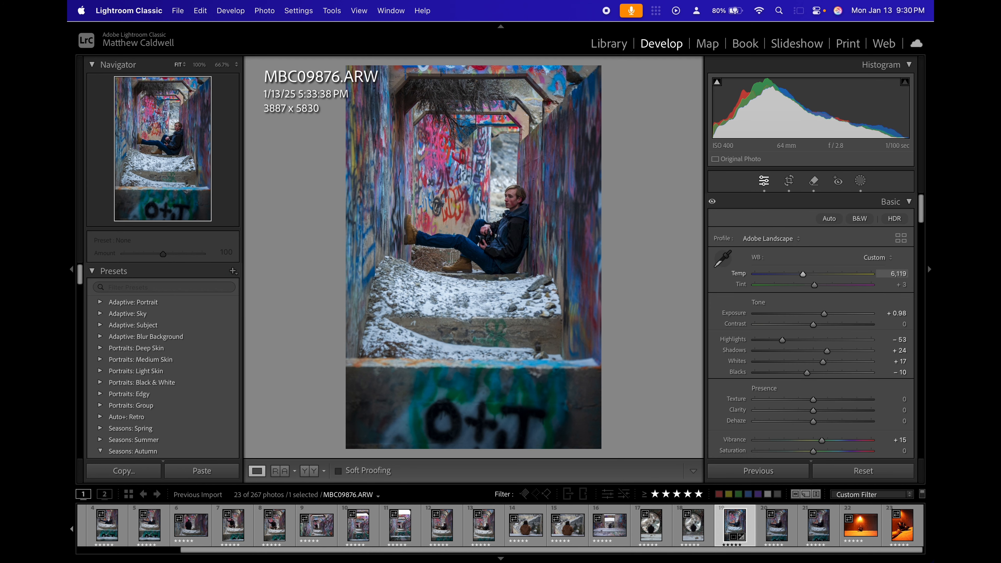
drag(902, 274, 913, 274)
mouse_move(808, 274)
mouse_down()
mouse_move(795, 274)
mouse_move(807, 274)
mouse_up()
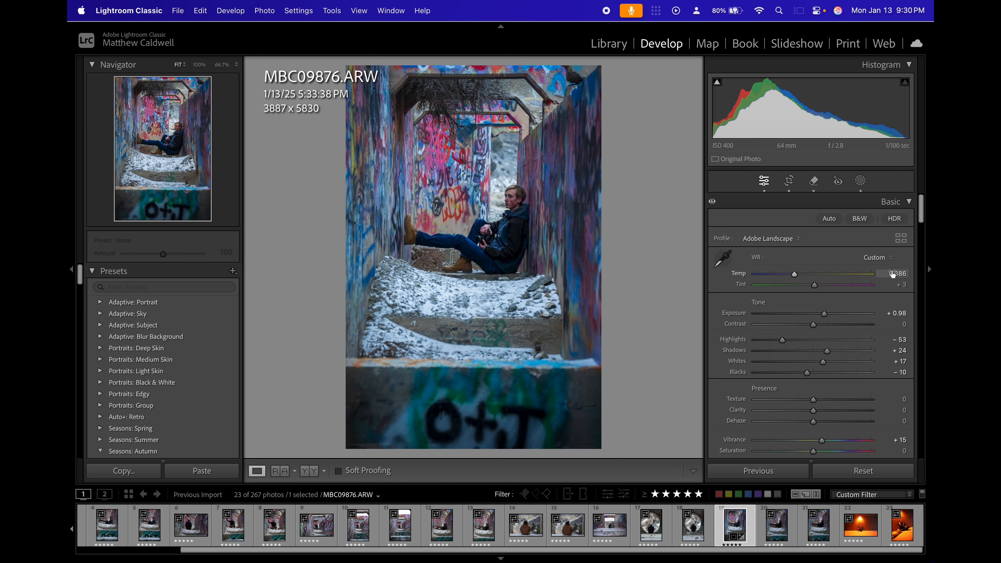
key(super+z)
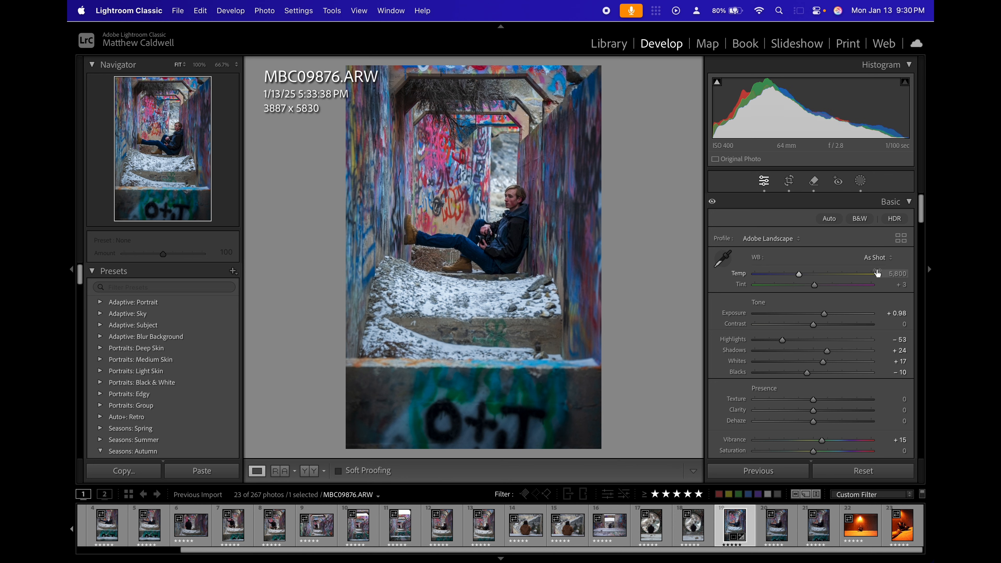
Warm the whole photo by setting the white balance Temp to 6,380.
drag(885, 273, 886, 273)
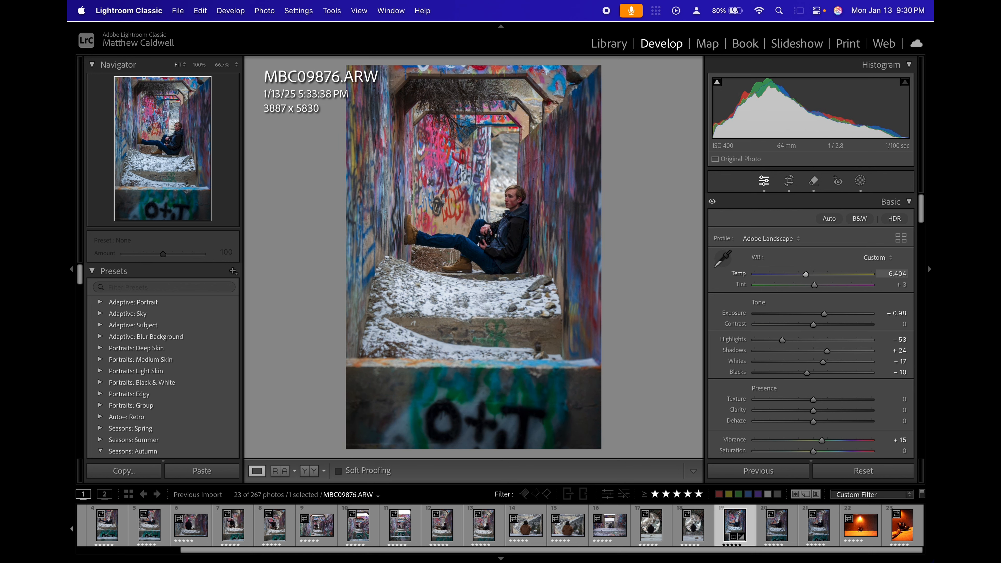
Add a radial gradient mask with Feather 100 as a tall narrow ellipse reaching from above the photo into its upper-right area.
click(861, 180)
click(723, 216)
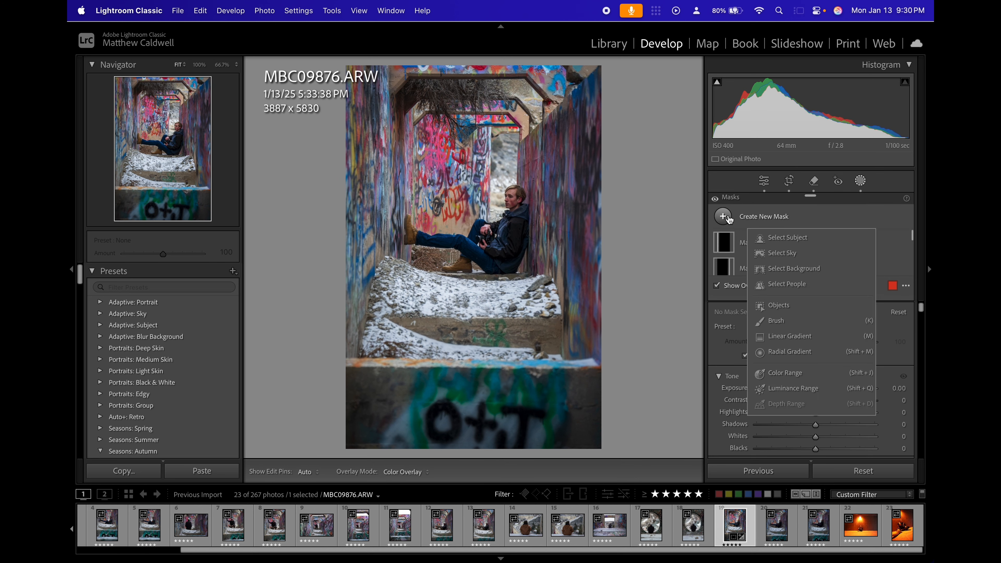
click(792, 351)
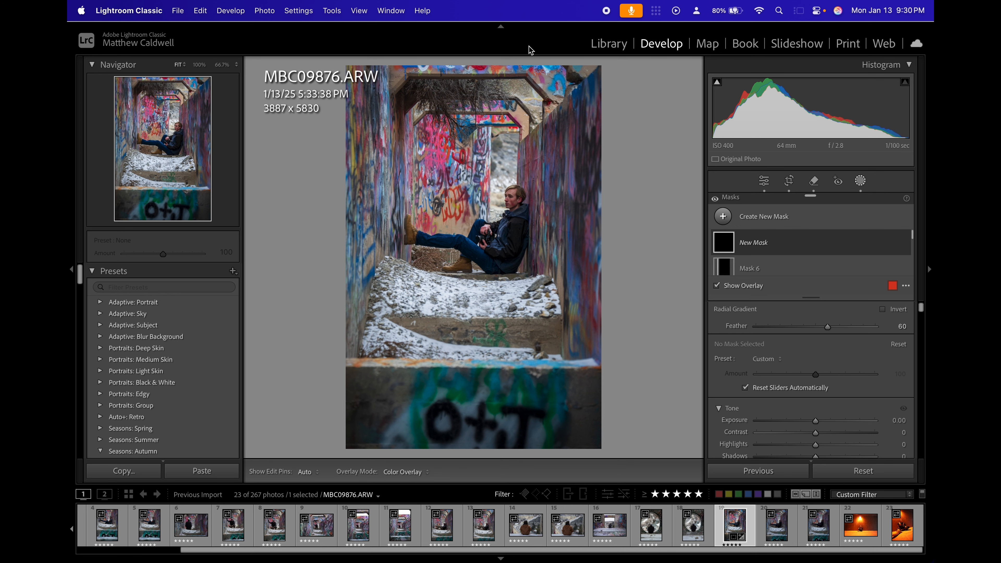
key(super+minus)
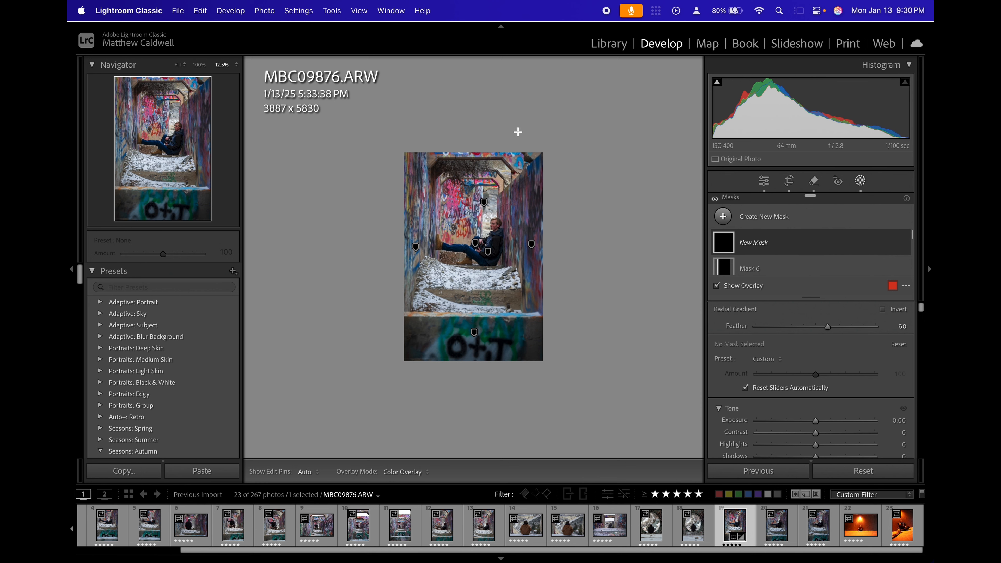
drag(518, 131, 501, 204)
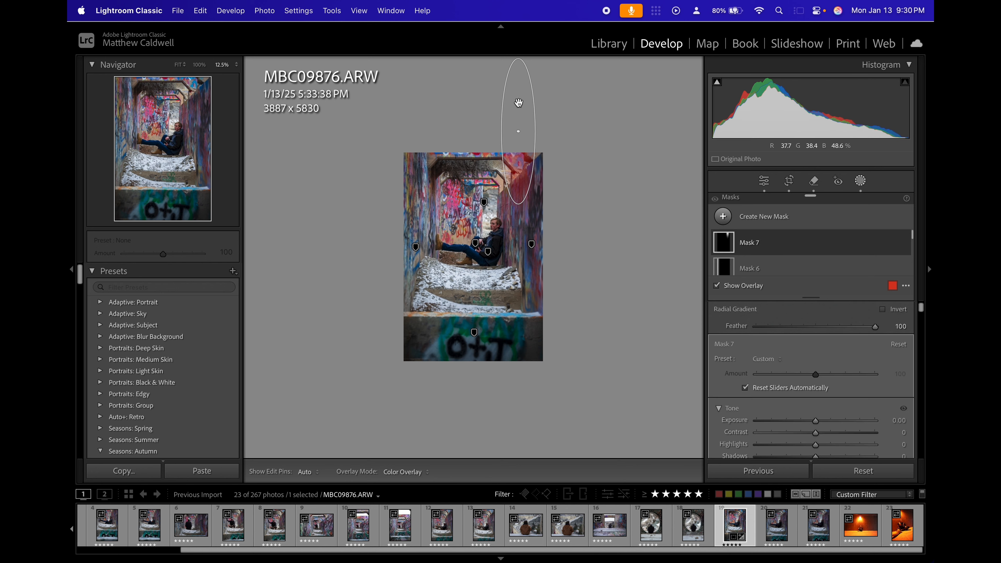
Tilt the new radial gradient diagonally, lengthen it down to the seated subject, and widen it into a light beam entering from the upper right.
drag(532, 160, 512, 163)
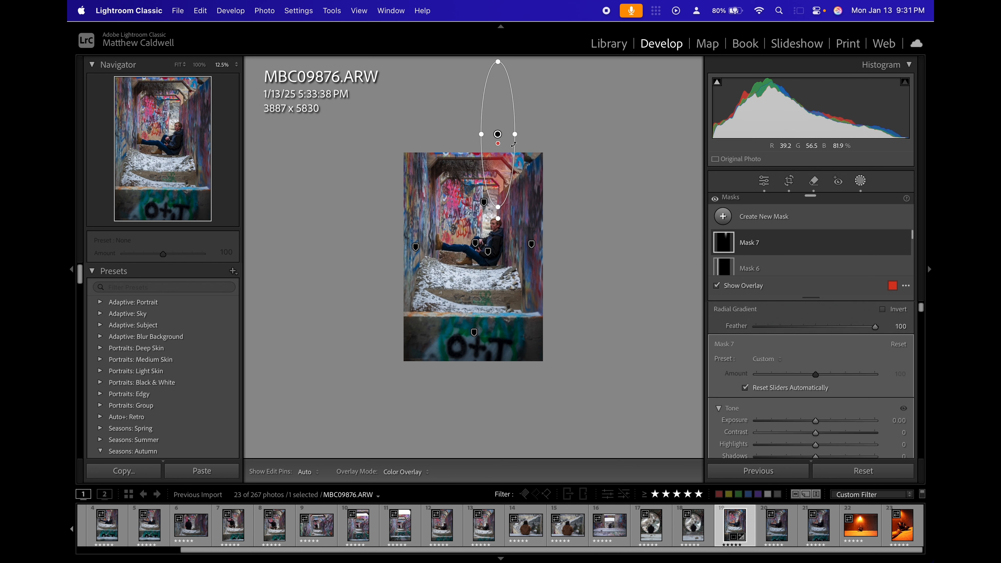
drag(500, 118, 524, 113)
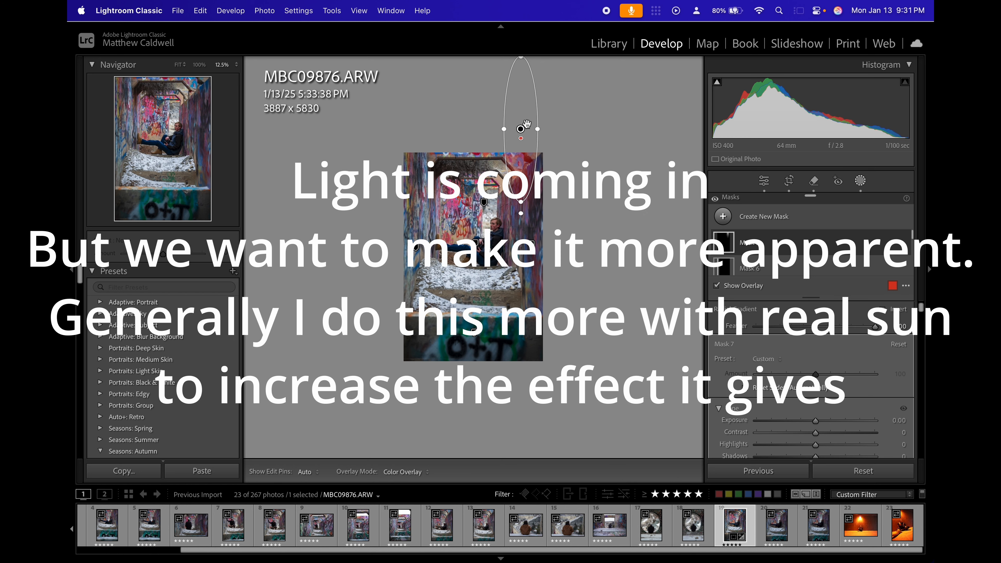
drag(538, 158, 523, 157)
drag(525, 115, 515, 122)
click(728, 245)
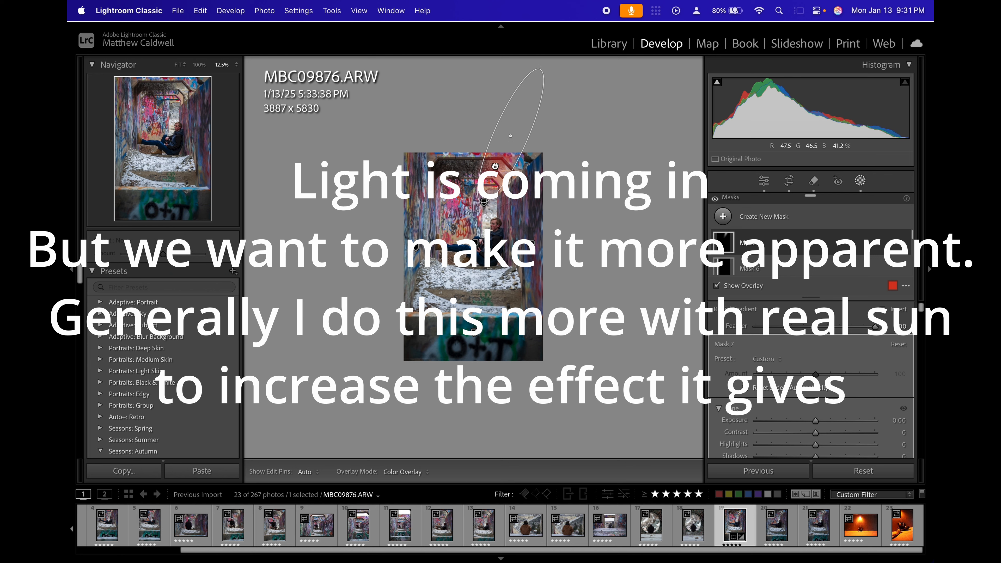
drag(495, 167, 511, 161)
drag(499, 198, 479, 241)
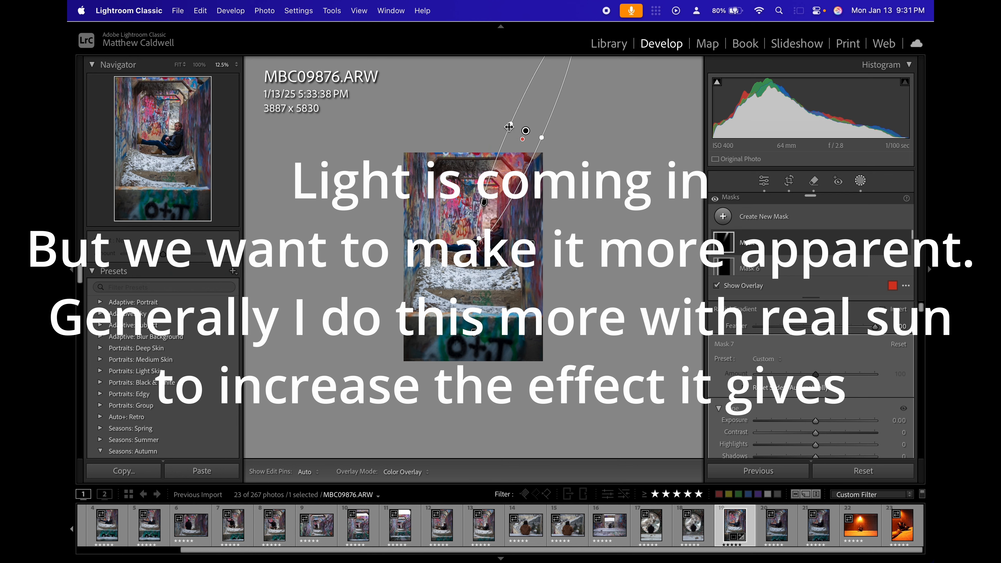
drag(509, 127, 499, 122)
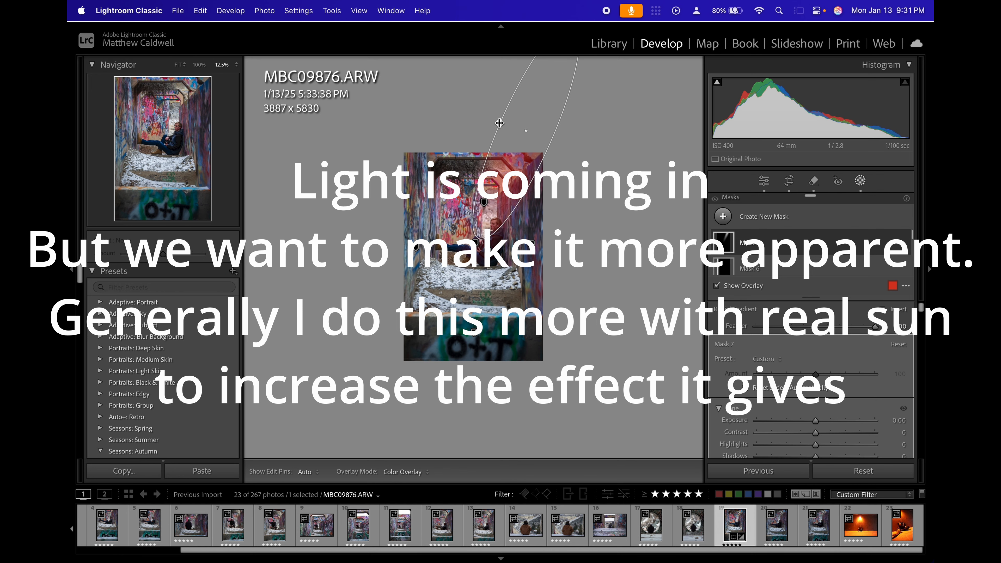
key(super+=)
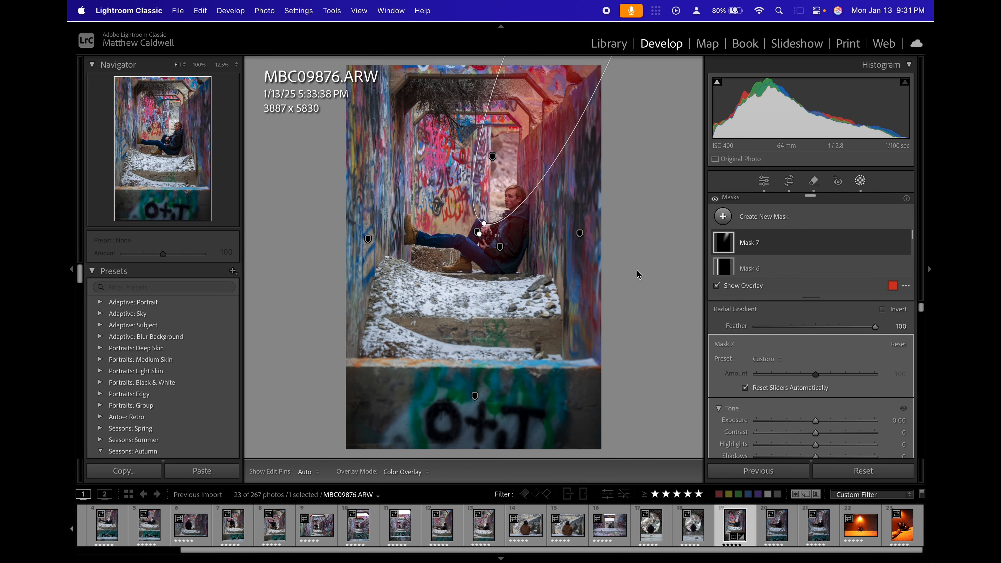
Set the beam mask's Exposure to 1.37 and Temp to 37, shifting its ellipse slightly down over the seated subject.
click(725, 245)
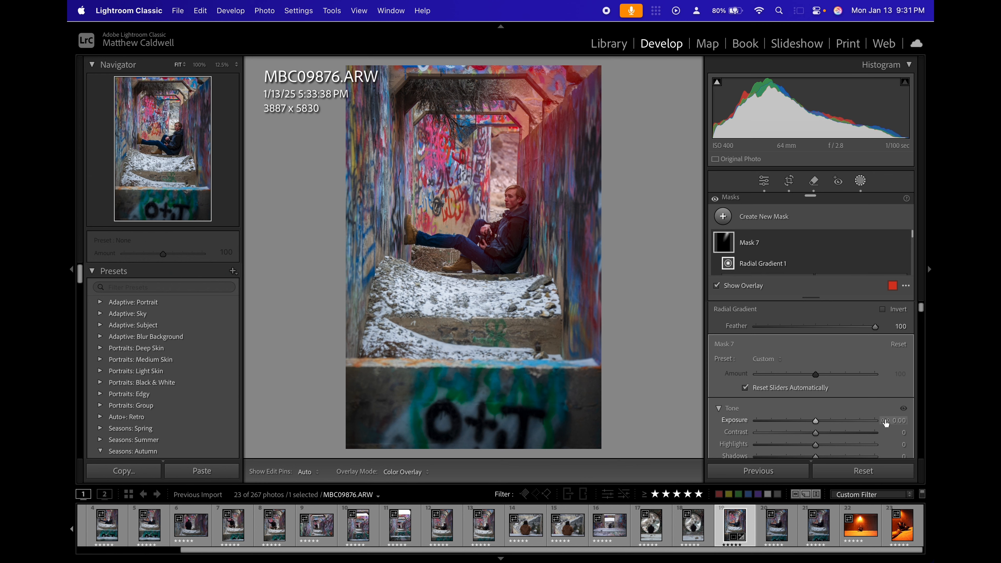
drag(887, 423, 906, 423)
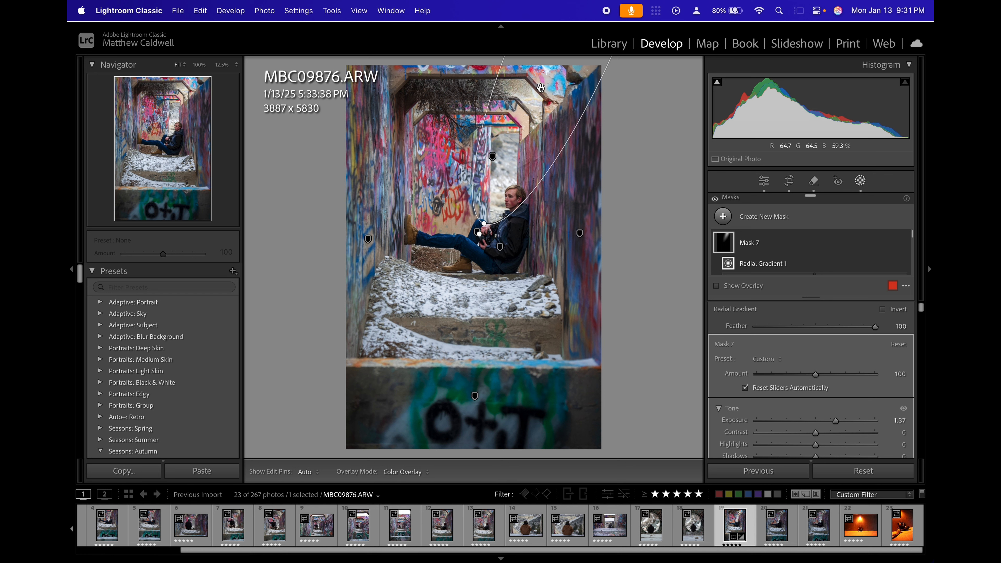
drag(541, 87, 532, 156)
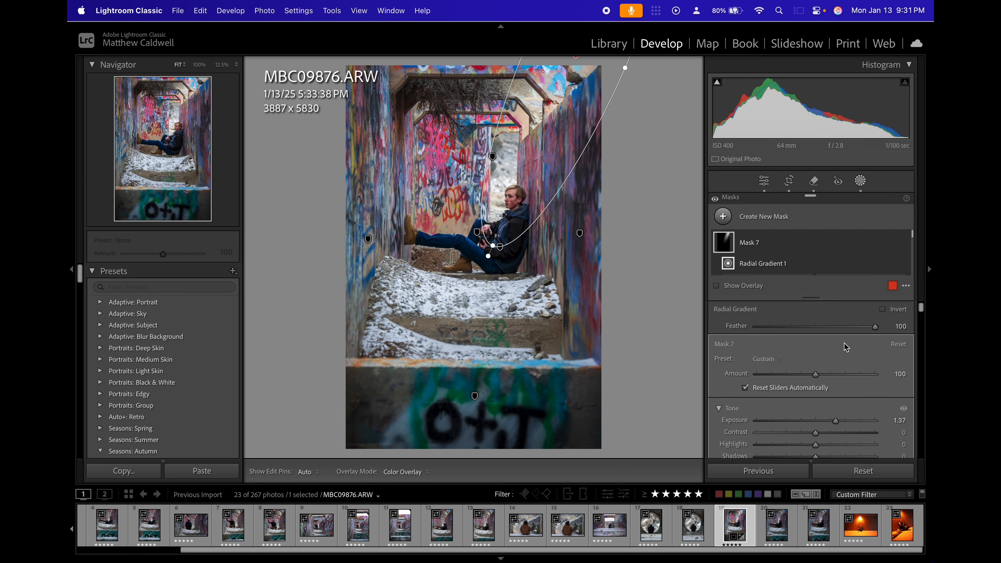
scroll(856, 364, down, 5)
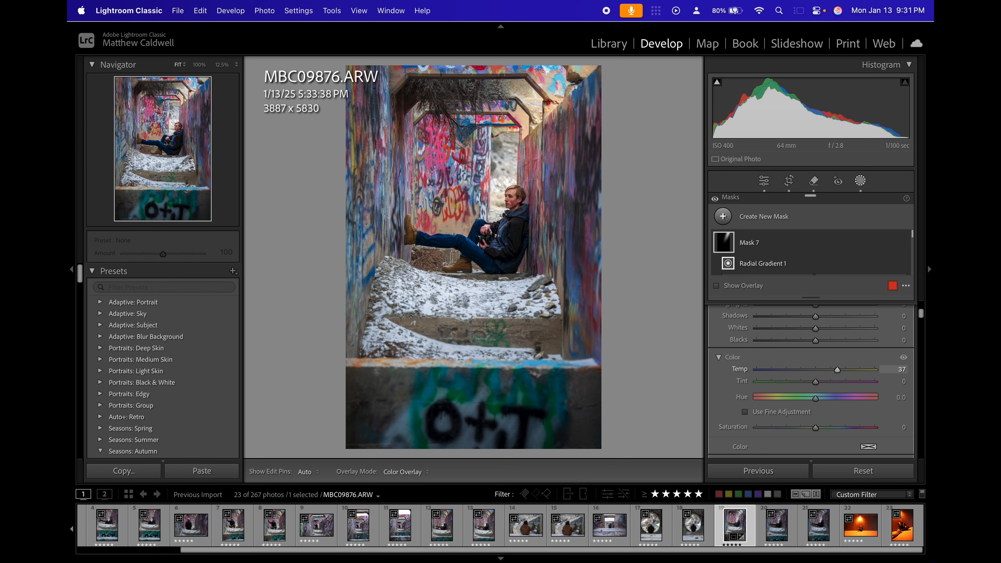
Soften the beam mask with Clarity -48 and Dehaze -27.
scroll(871, 367, down, 6)
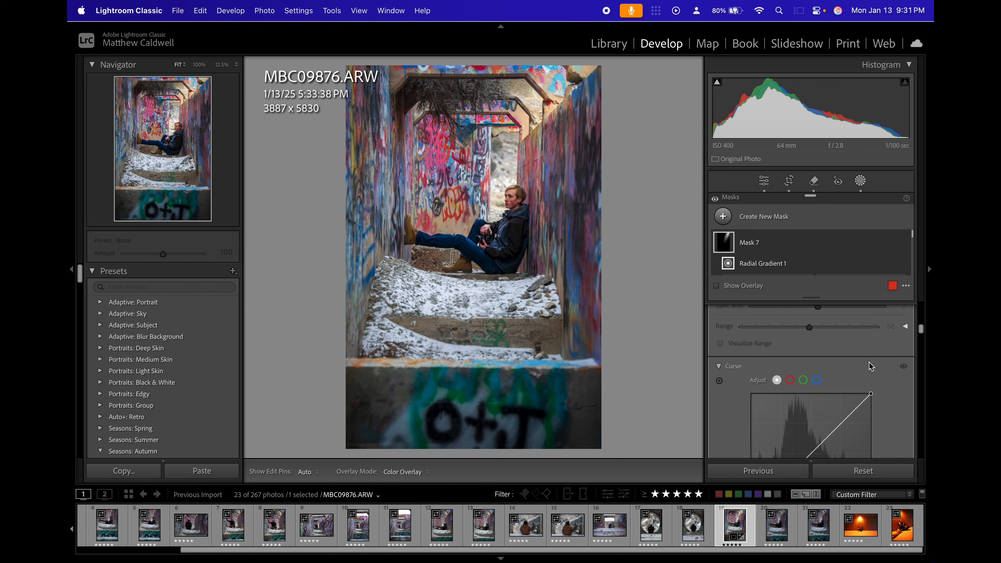
scroll(872, 367, down, 8)
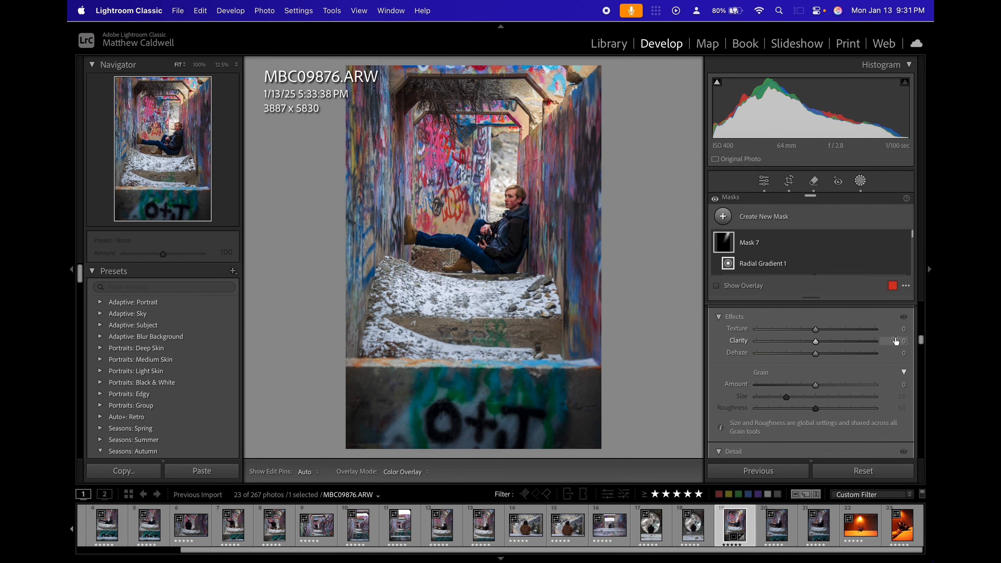
drag(785, 342, 784, 342)
drag(899, 354, 887, 354)
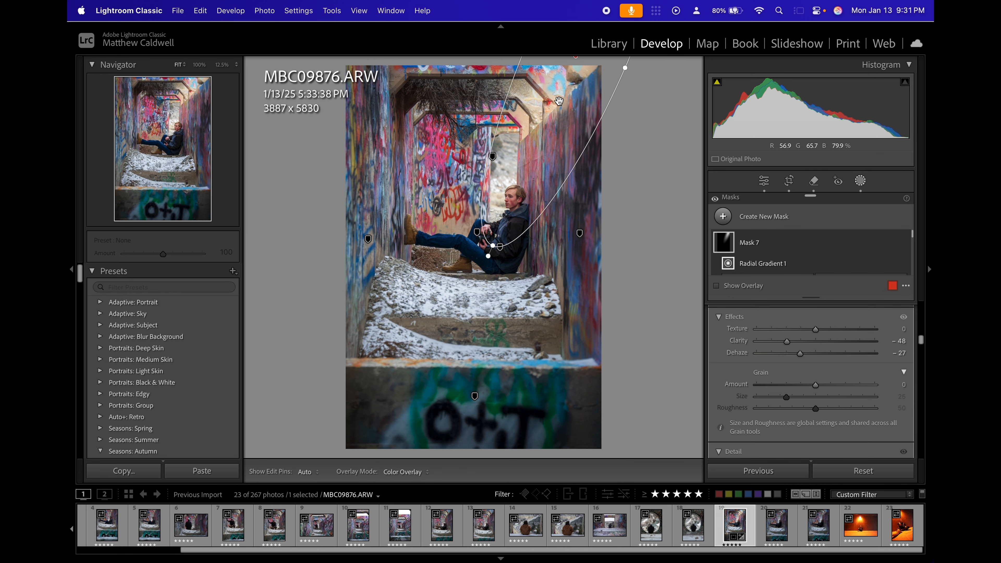
Widen the beam ellipse slightly and compare the photo with Mask 7 switched off and on.
key(super+minus)
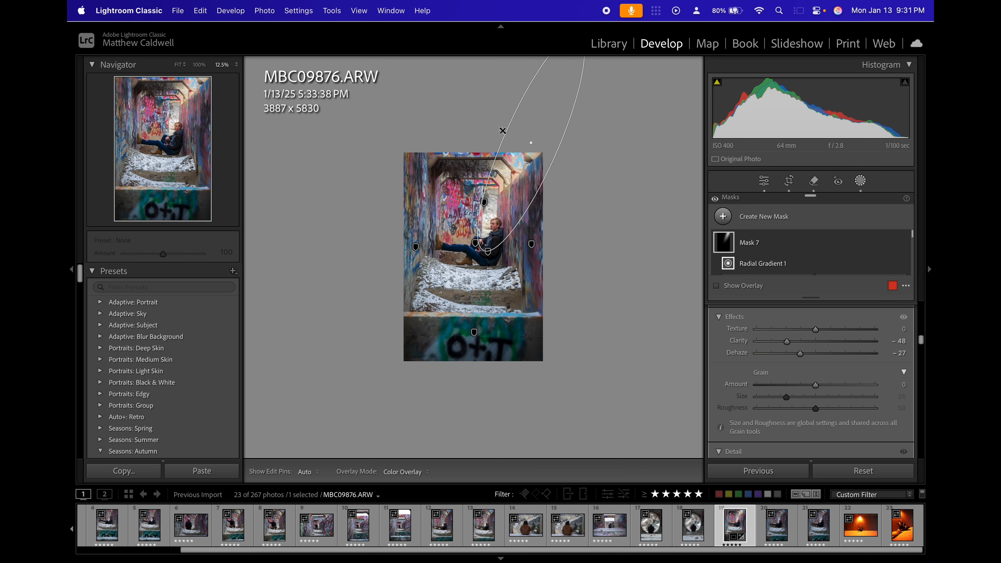
key(super+equal)
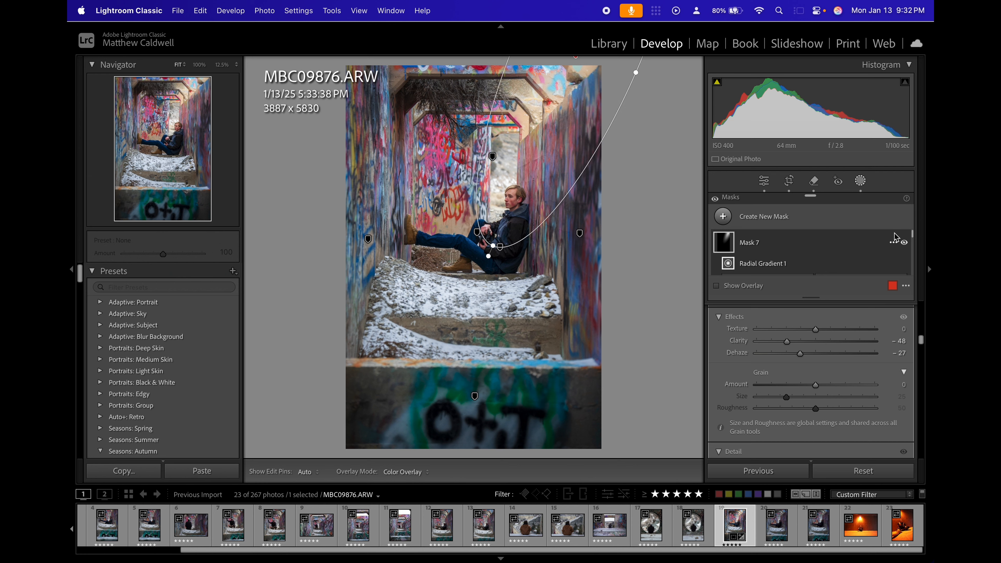
click(905, 243)
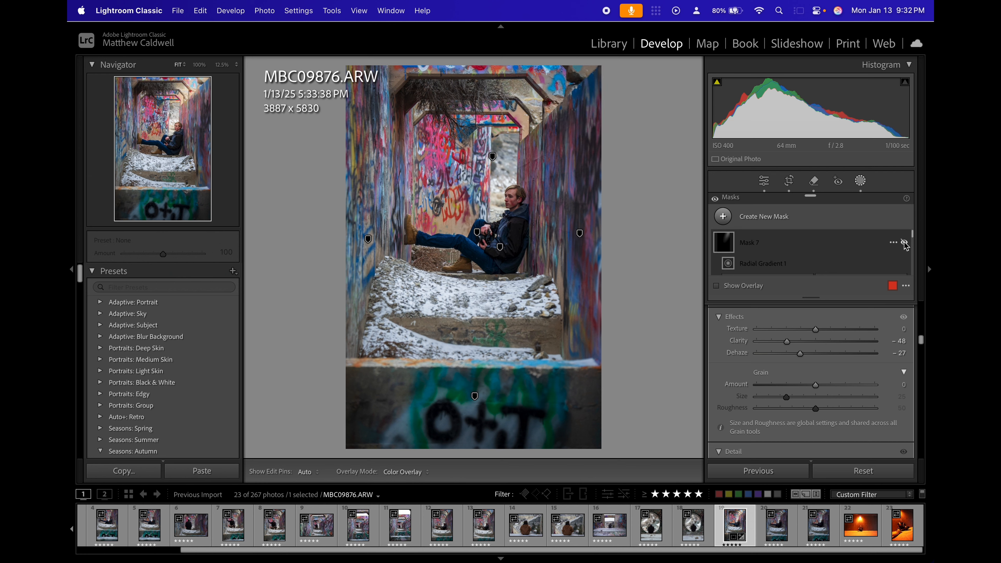
click(905, 242)
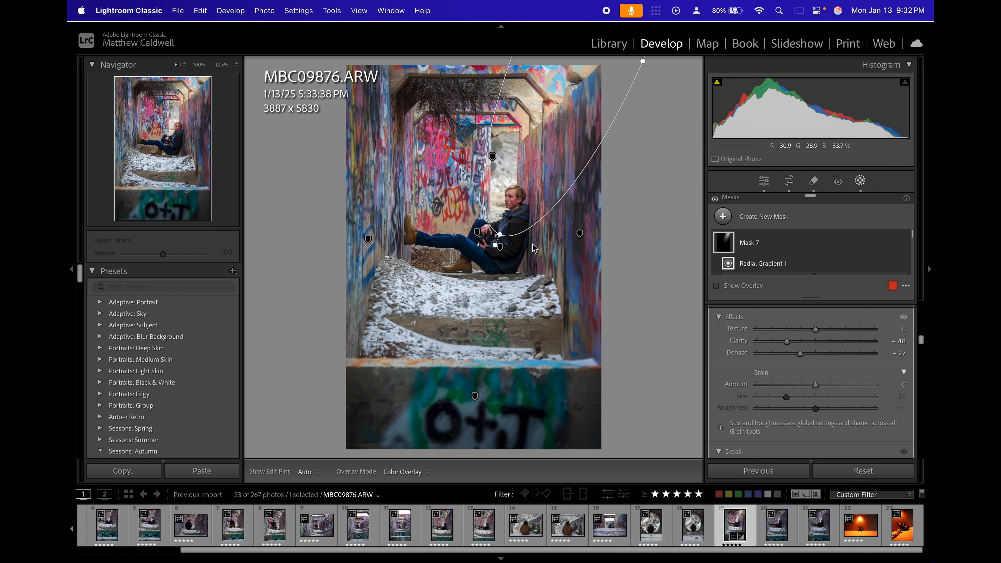
Add a smaller tilted radial gradient mask over the bright tunnel opening above the subject and raise its Exposure to 0.64.
click(724, 216)
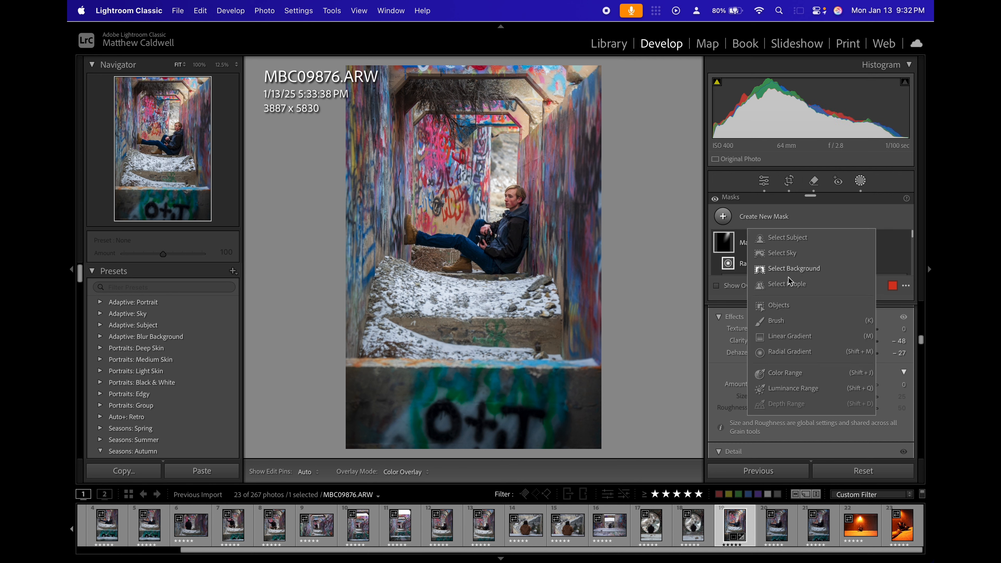
click(790, 351)
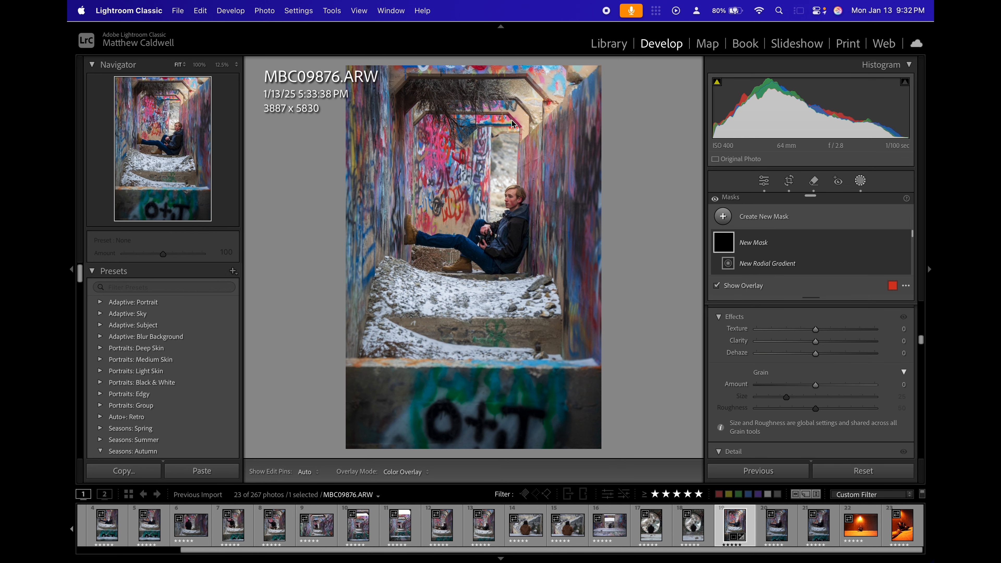
drag(503, 167, 477, 202)
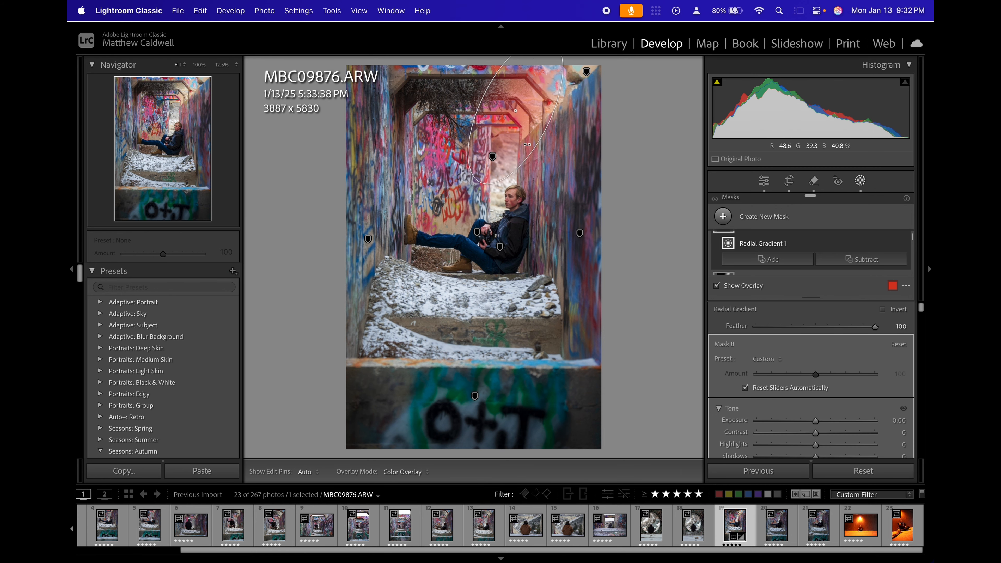
drag(517, 125, 521, 139)
scroll(740, 229, up, 2)
drag(888, 421, 898, 421)
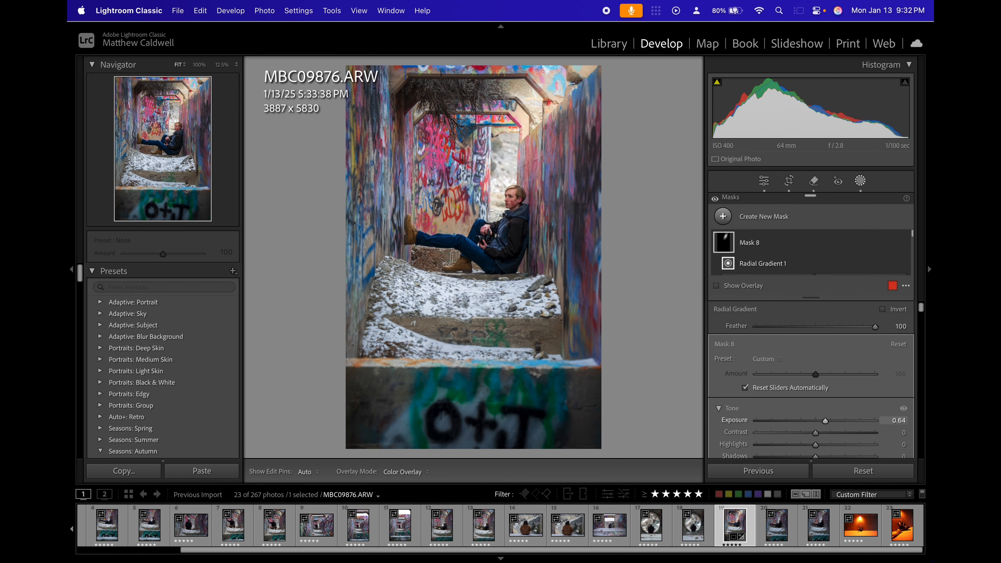
Subtract the concrete beams and wall around the tunnel opening from Mask 8 with an Auto Mask brush, undoing the stray stroke on the graffiti wall.
scroll(776, 262, down, 2)
click(851, 260)
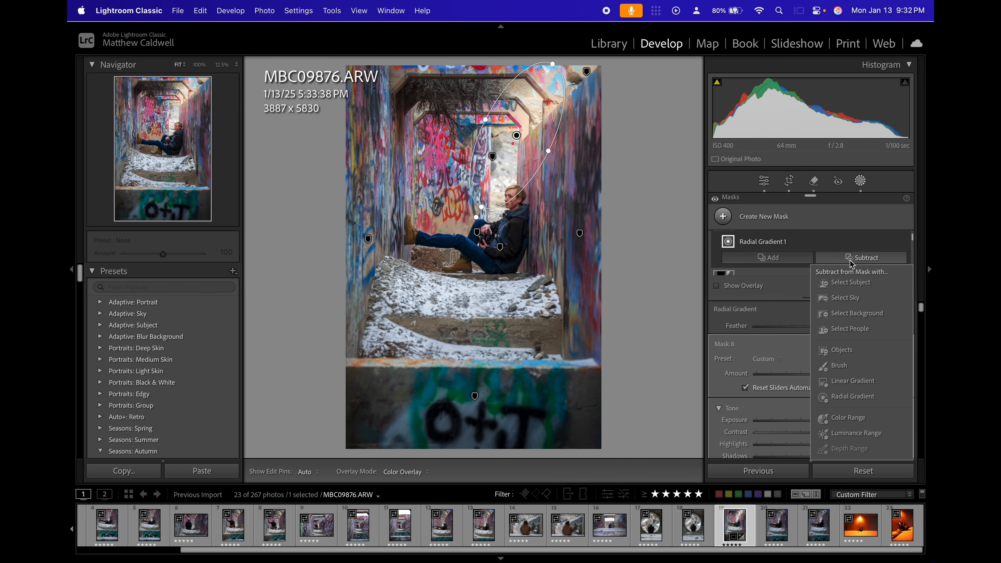
click(848, 368)
mouse_move(539, 98)
mouse_down()
mouse_move(450, 231)
mouse_move(456, 96)
mouse_move(539, 99)
mouse_up()
click(749, 286)
scroll(550, 166, down, 5)
mouse_move(540, 173)
mouse_down()
mouse_move(538, 181)
mouse_move(541, 141)
mouse_up()
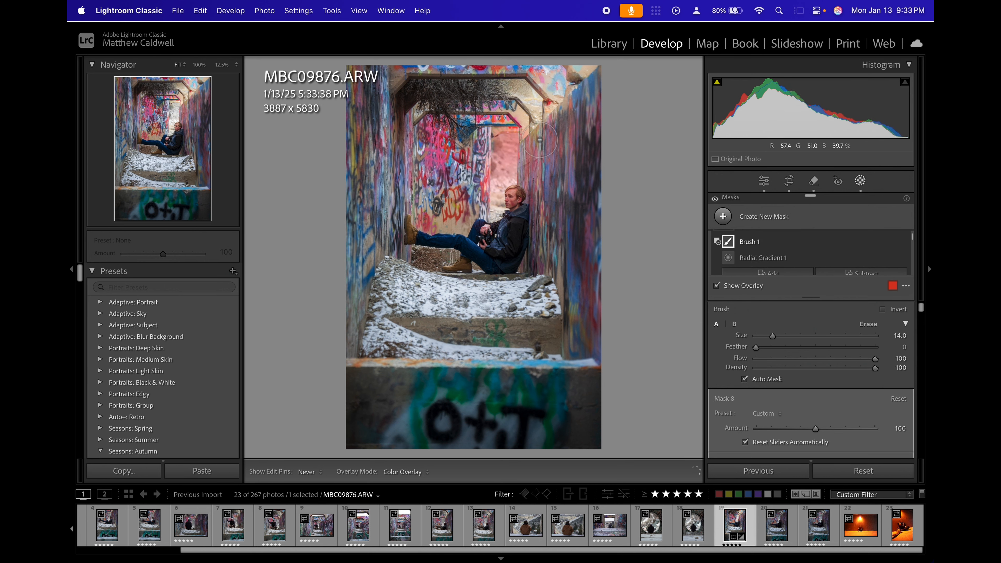
drag(454, 146, 443, 160)
key(super+z)
scroll(734, 249, up, 2)
click(728, 245)
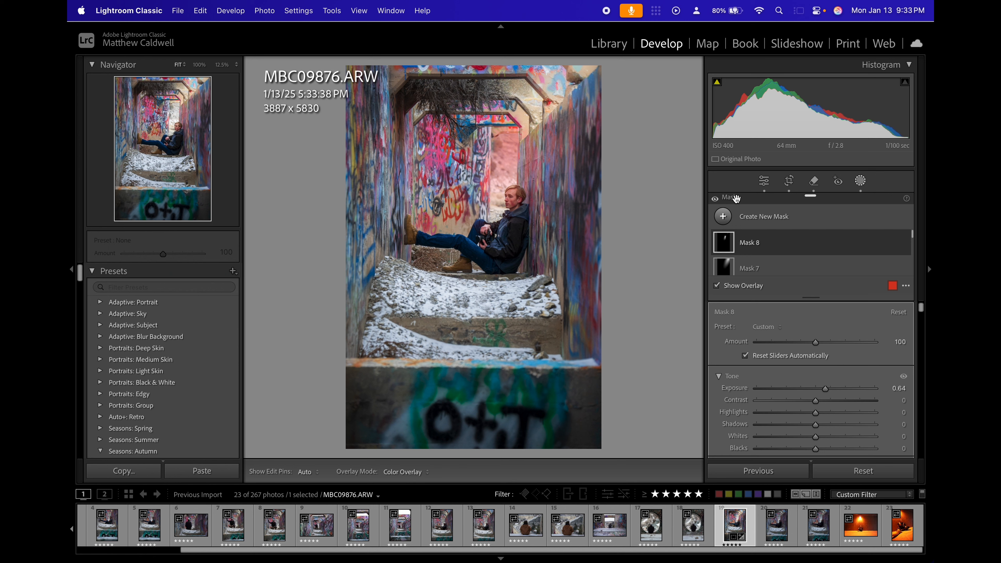
Brighten and warm the tunnel opening in Mask 8 with Exposure 1.10 and Temp 37.
scroll(777, 339, down, 2)
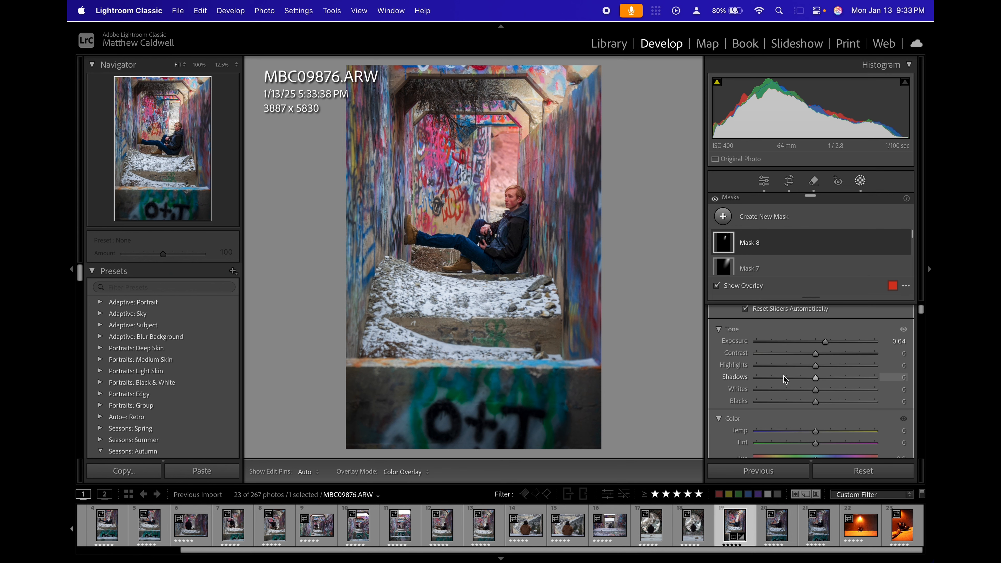
drag(881, 345, 899, 346)
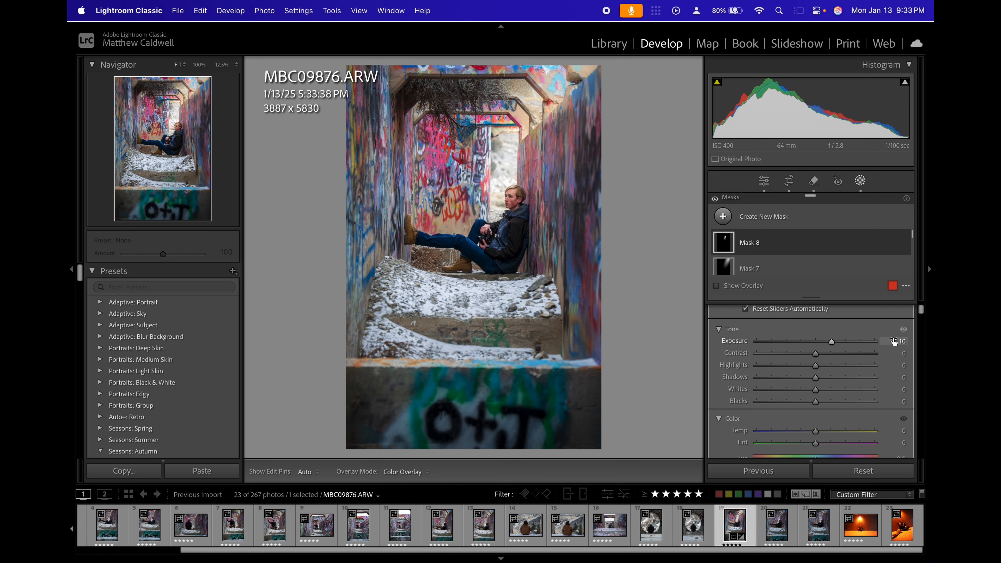
scroll(895, 344, down, 3)
drag(899, 364, 906, 364)
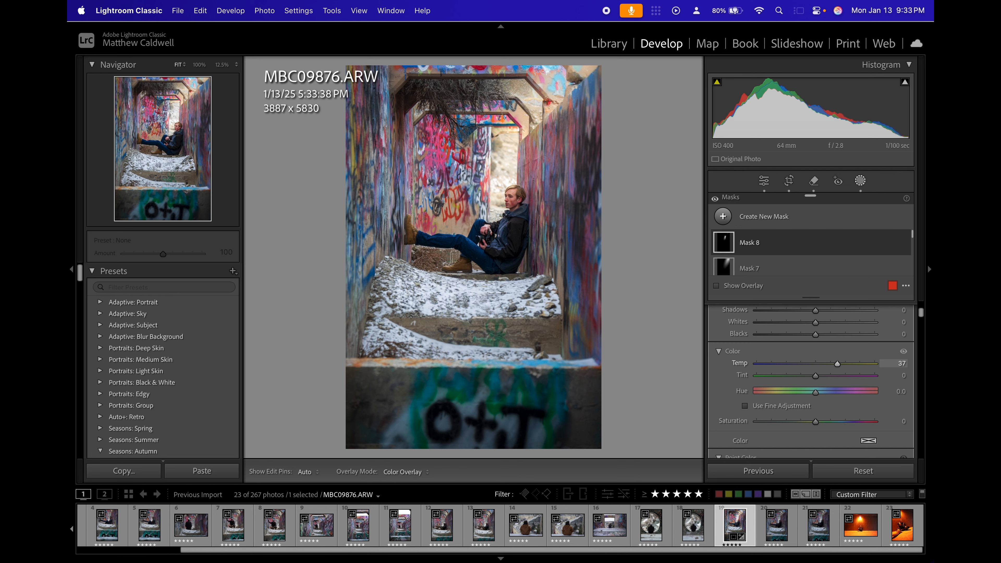
drag(903, 363, 907, 364)
Give the tunnel opening a hazy glow by setting Mask 8's Clarity to -35 and Dehaze to -14.
scroll(839, 371, down, 7)
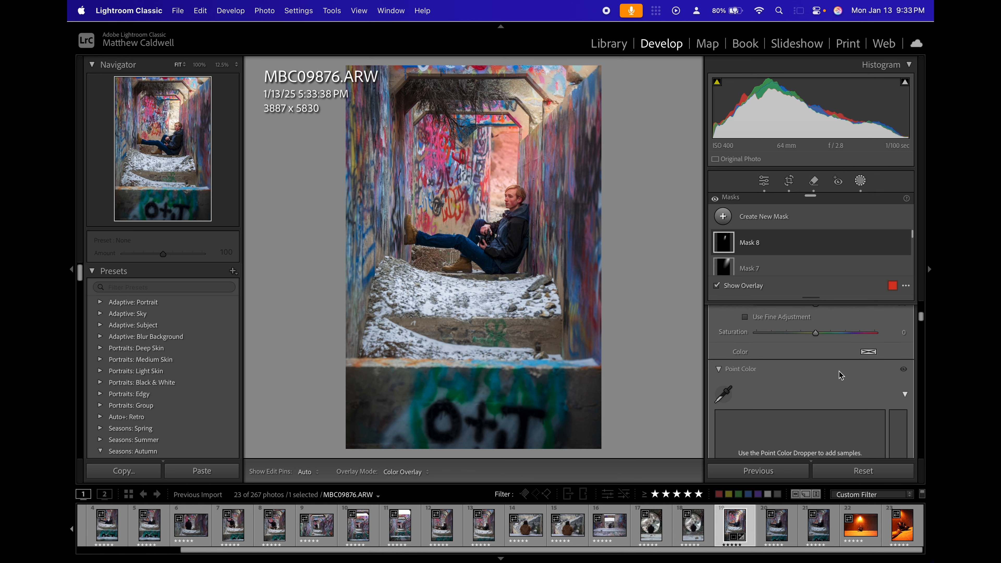
scroll(840, 371, down, 4)
scroll(883, 364, down, 4)
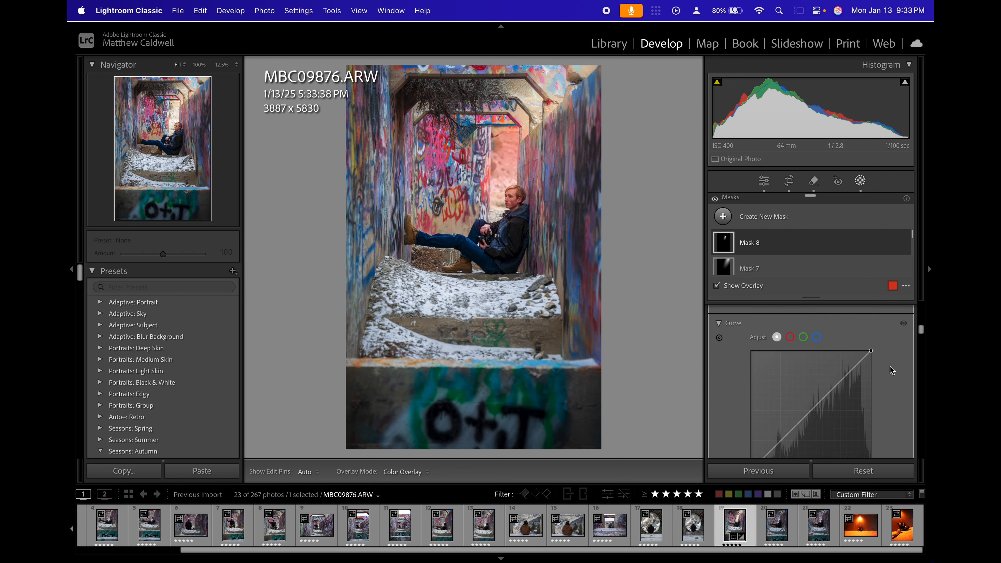
scroll(893, 370, down, 2)
mouse_move(893, 367)
mouse_down()
mouse_move(883, 367)
mouse_move(894, 378)
mouse_up()
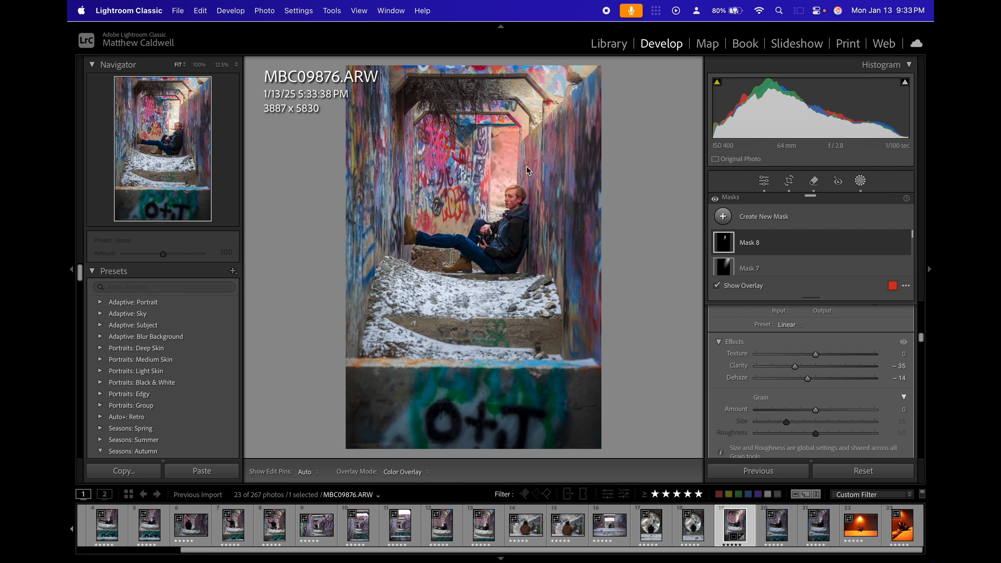
Leave masking and compare the edited photo, including the new light beam, with its Before version.
click(764, 182)
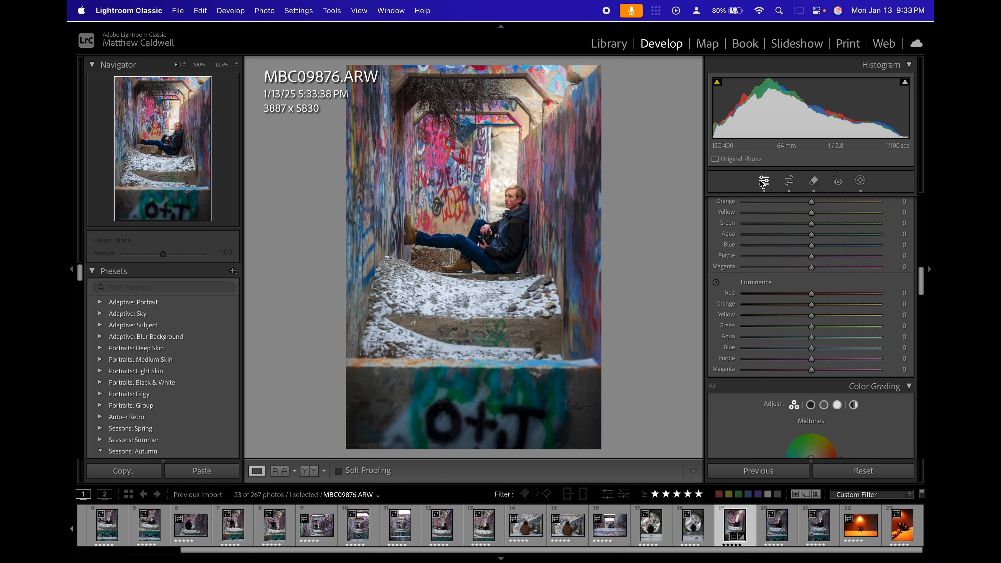
key(backslash)
key(backslash)
Reopen masking and switch all masks off and on twice to compare their combined effect.
click(860, 181)
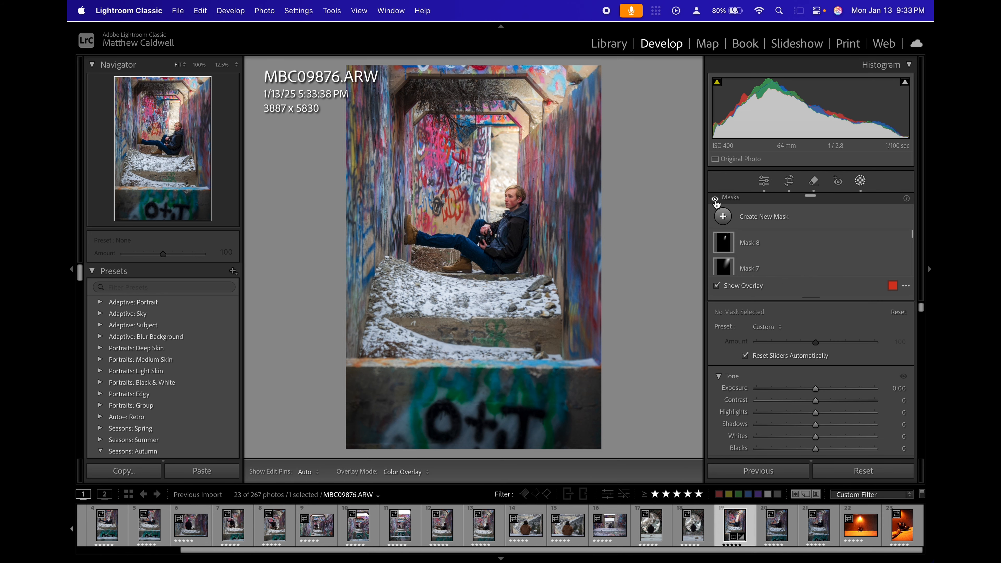
click(715, 200)
click(715, 200)
click(716, 199)
click(715, 200)
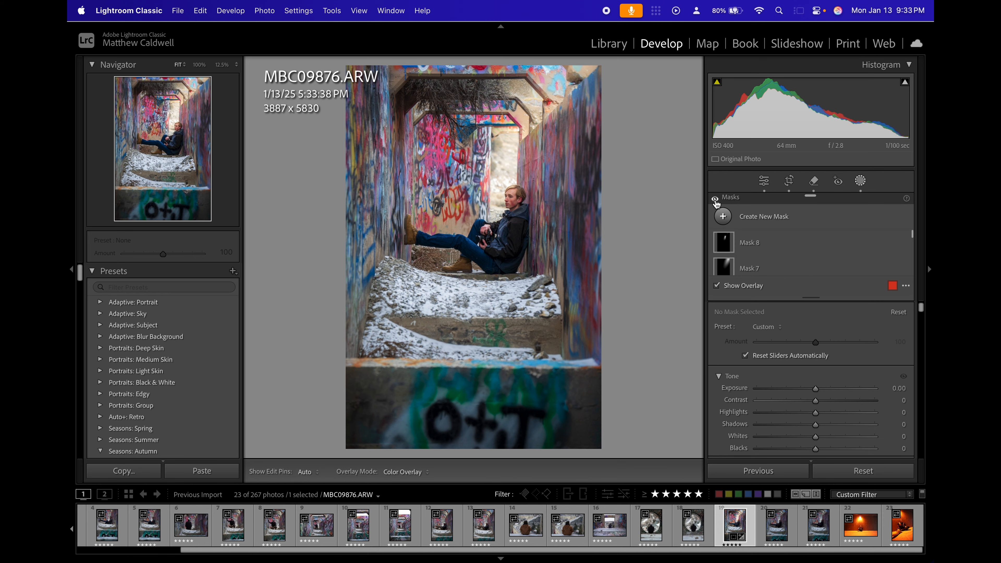
Reselect Mask 8's subtracting brush, reduce its size, and paint along the upper edge of the tunnel opening to refine the mask.
click(480, 169)
click(725, 242)
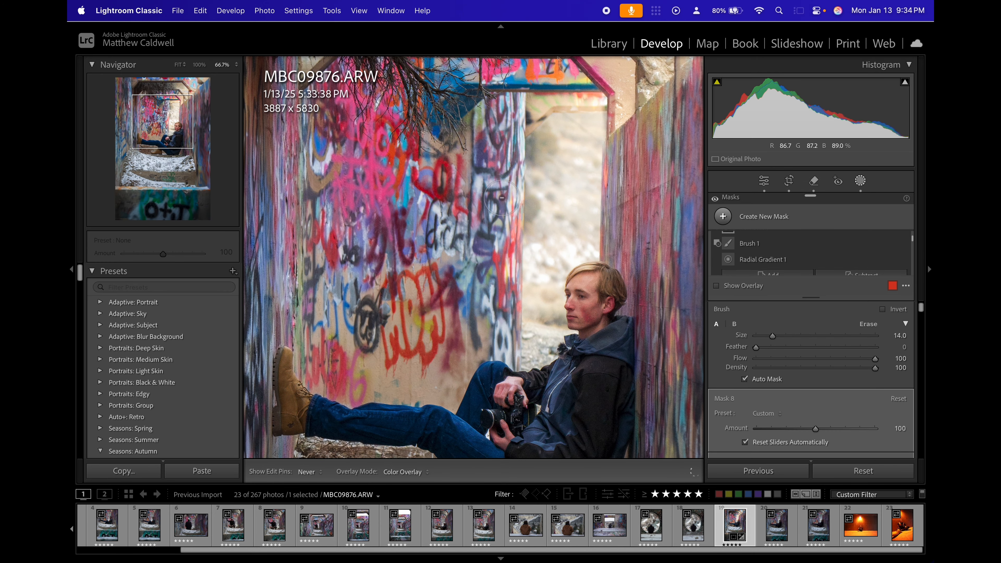
key(bracketleft)
key(bracketleft)
key(bracketleft)
key(bracketleft)
mouse_move(544, 105)
mouse_down()
mouse_move(526, 128)
mouse_move(589, 104)
mouse_up()
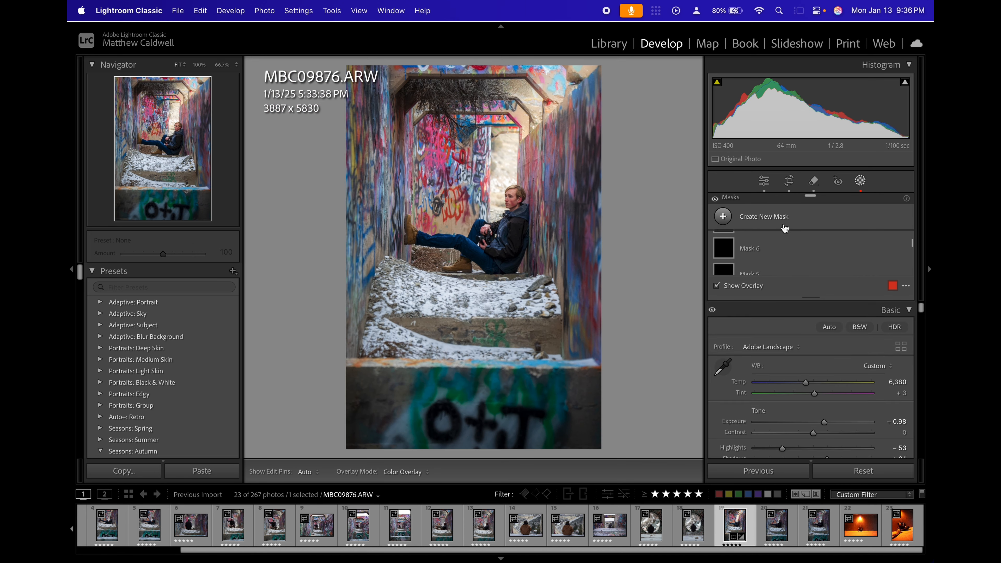
Create a radial gradient mask as an upright oval over the seated subject and centre it on his upper body.
click(771, 217)
click(775, 353)
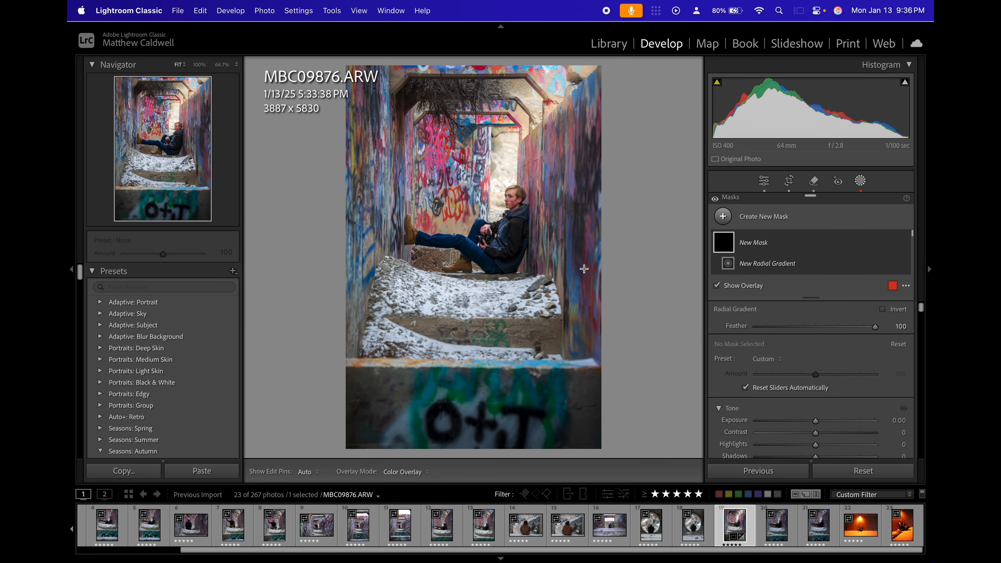
drag(511, 220, 475, 158)
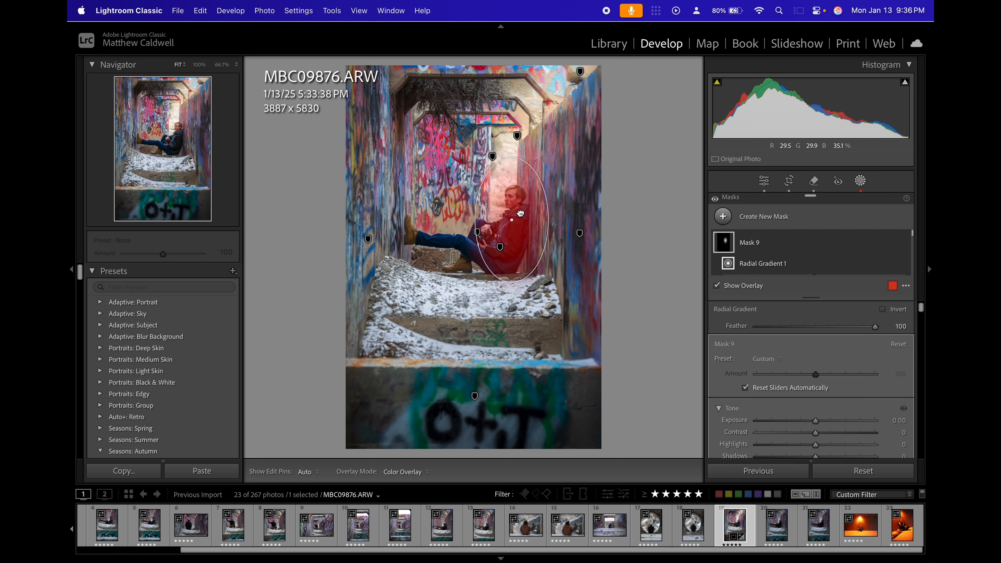
drag(521, 212, 520, 217)
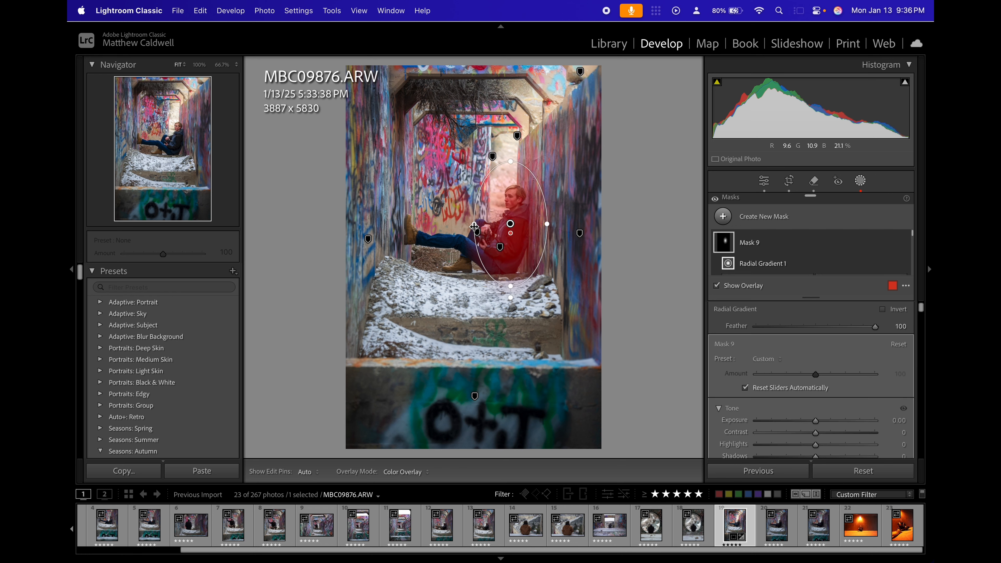
Set Mask 9's Exposure to 0.12 and switch the mask off and on to compare its effect.
click(883, 420)
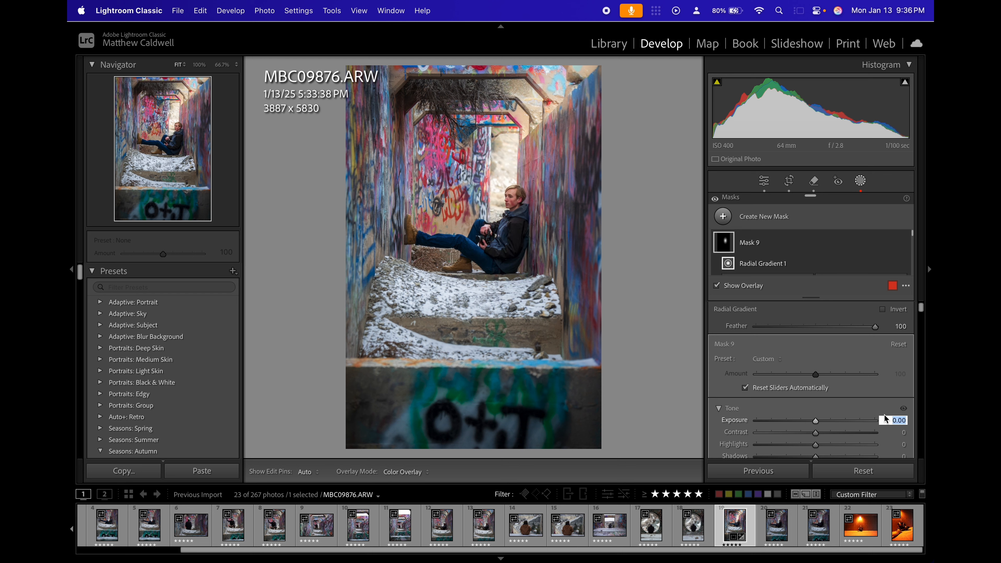
key(Escape)
key(o)
key(Return)
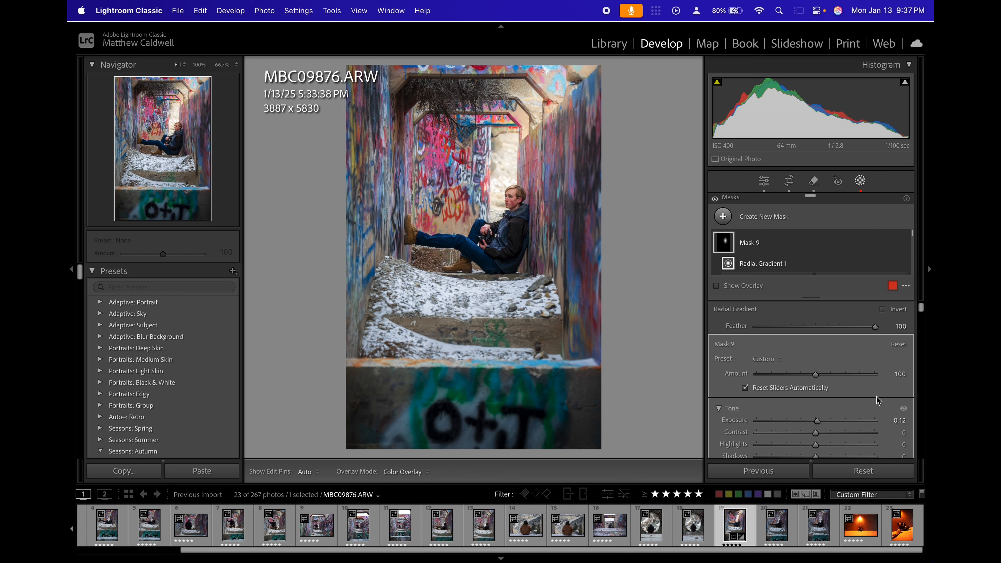
click(906, 242)
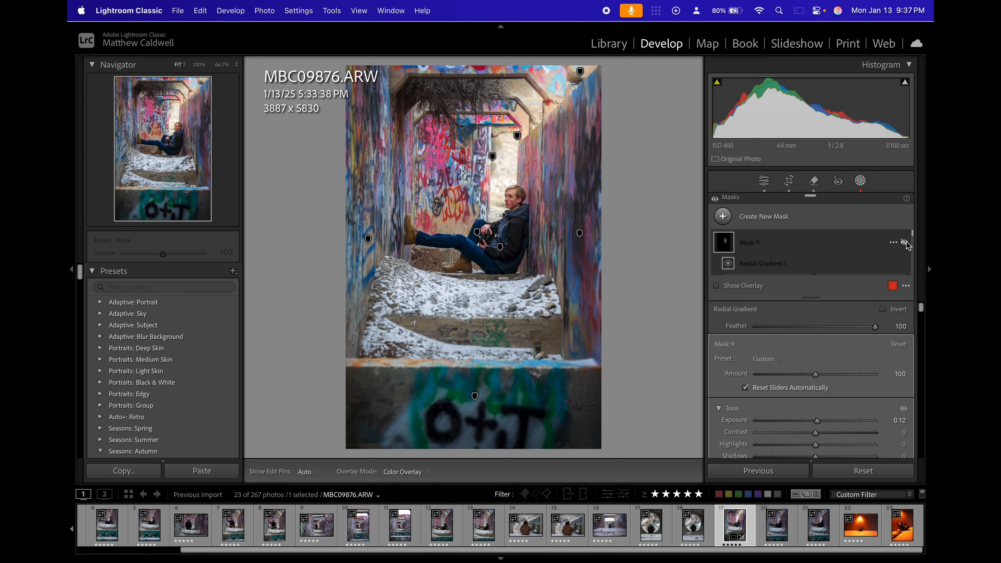
click(907, 241)
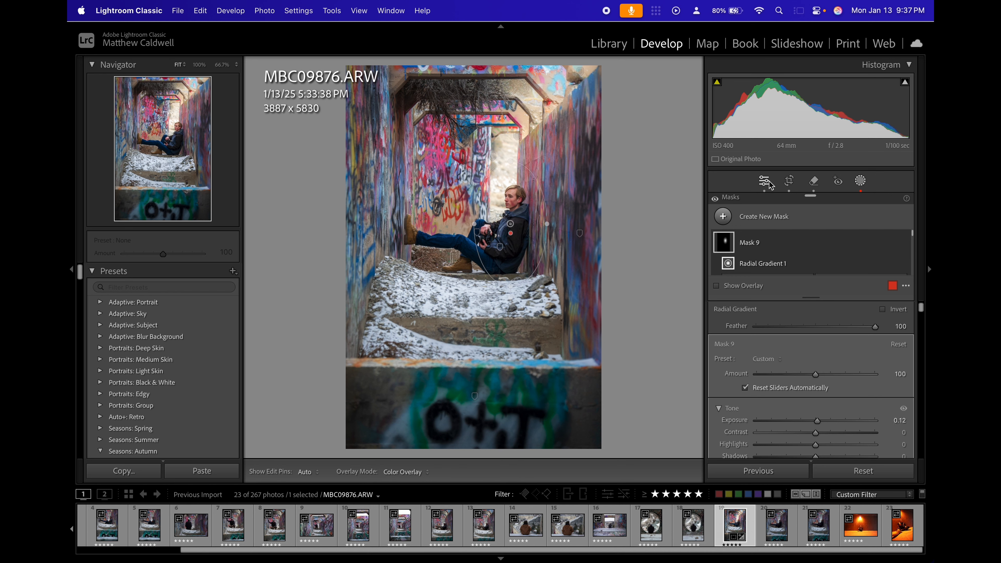
Leave masking, look over the Tone Curve and Color Mixer settings, and preview the photo full screen.
click(761, 194)
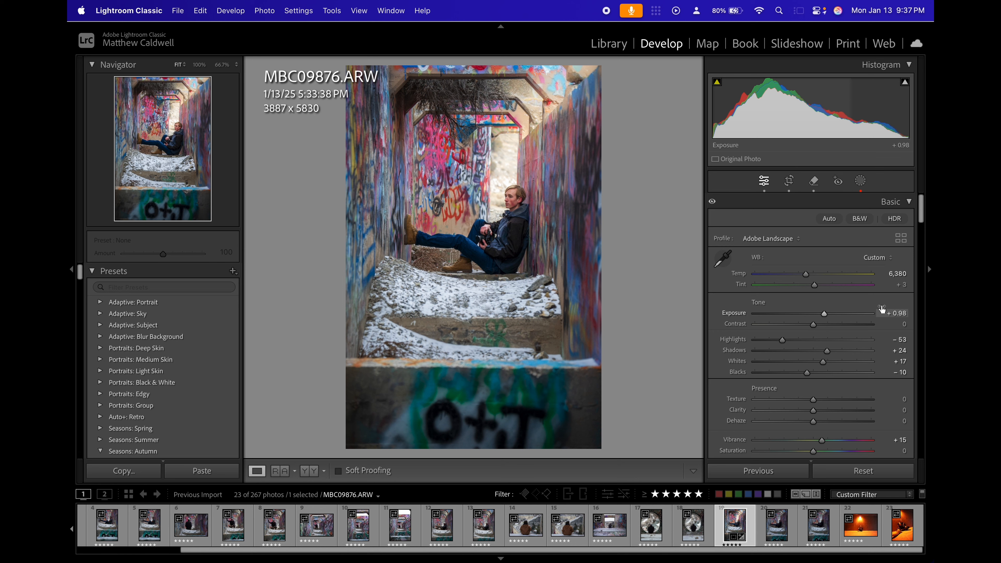
scroll(882, 310, down, 15)
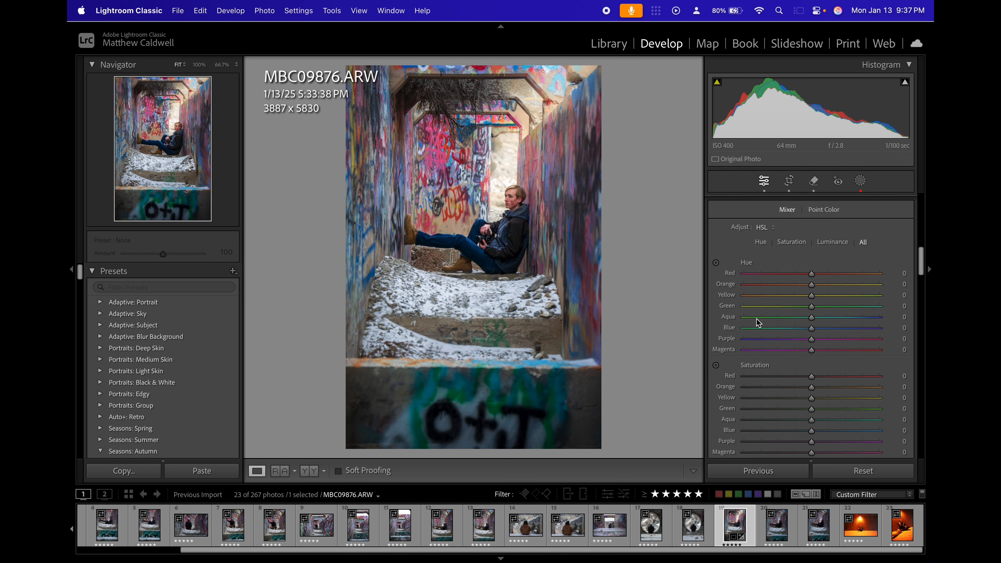
scroll(785, 358, down, 5)
scroll(785, 357, down, 8)
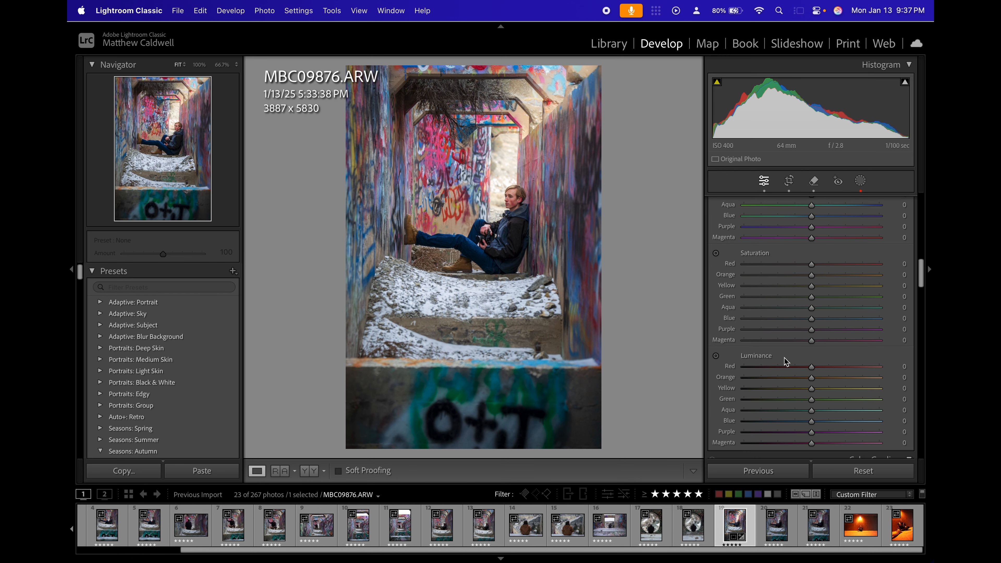
scroll(784, 357, up, 10)
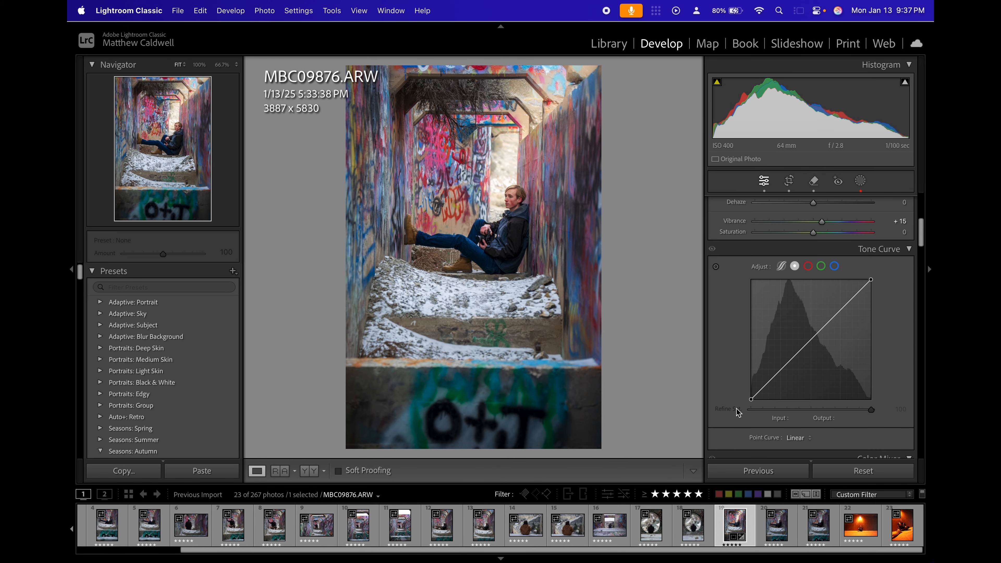
scroll(753, 404, down, 2)
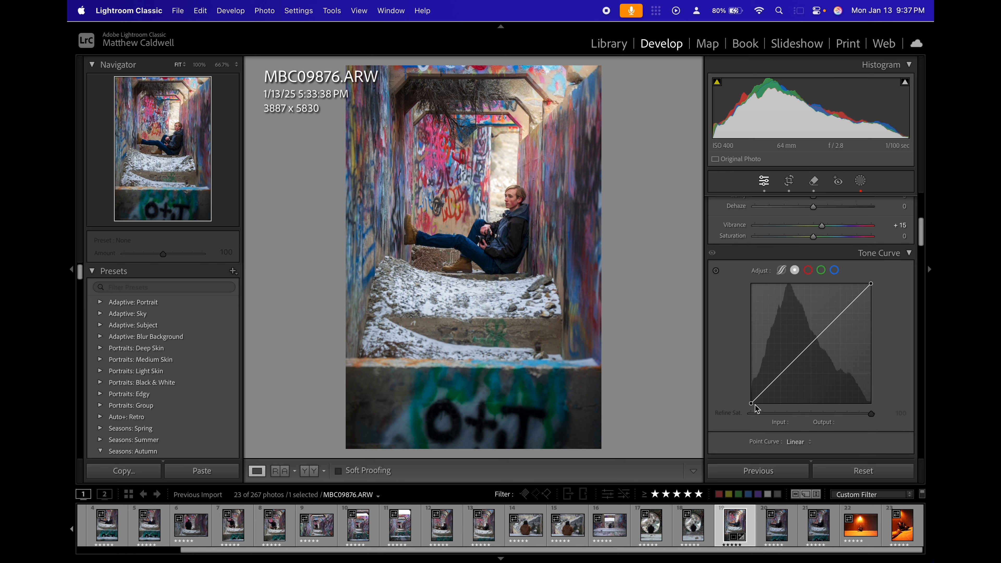
scroll(756, 407, down, 1)
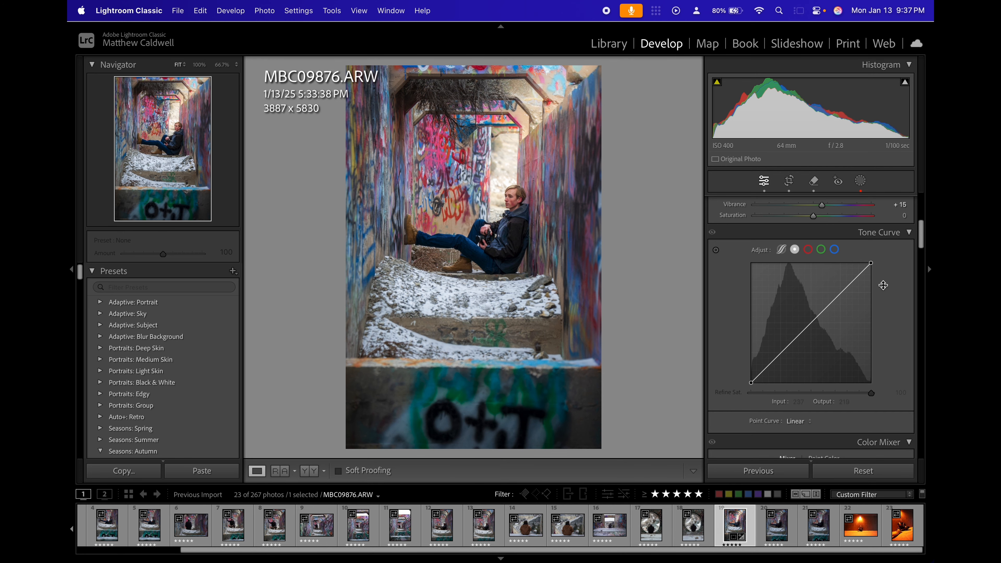
key(f)
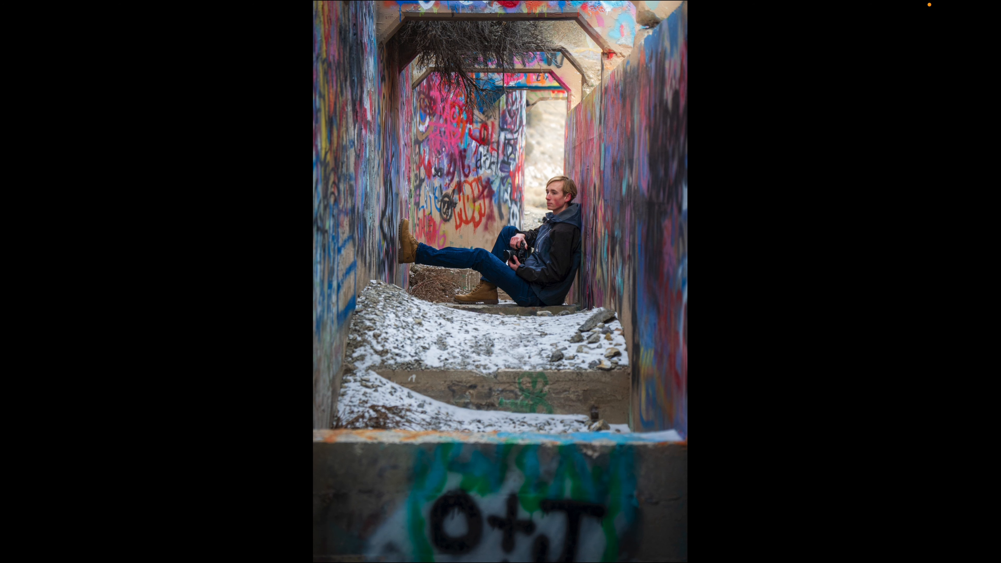
key(f)
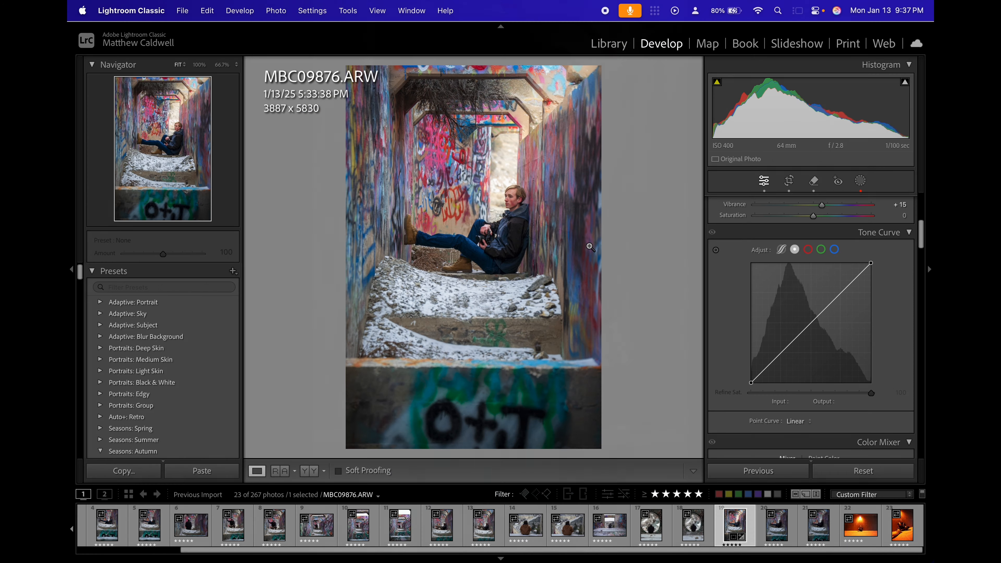
Move the tone curve's black point to input 4, output 0 and its white point to input 247, output 255.
drag(750, 382, 754, 382)
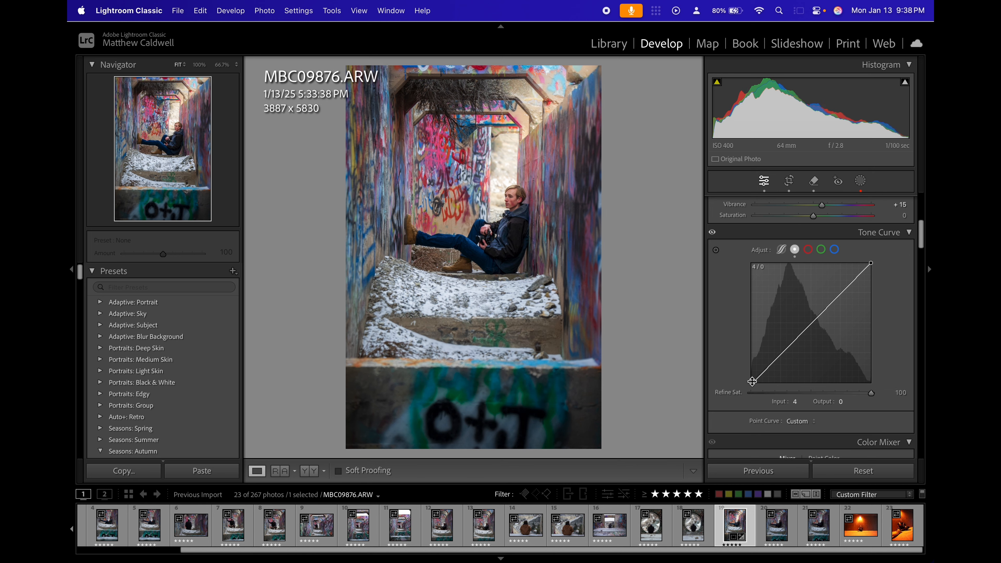
drag(753, 382, 754, 384)
drag(871, 264, 870, 261)
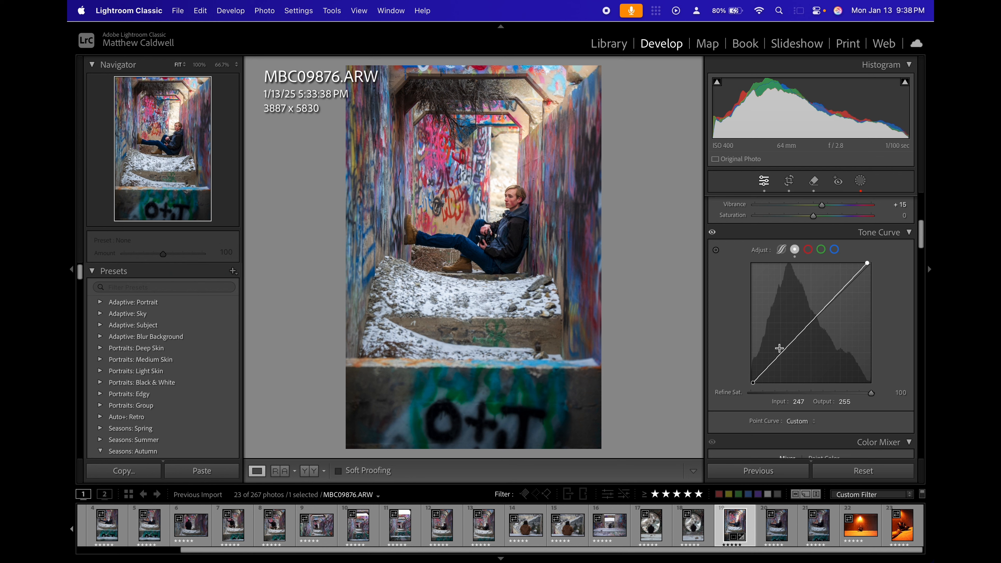
Try lifting the upper part of the tone curve to input 176, output 204, and undo that change.
click(838, 291)
drag(838, 291, 835, 289)
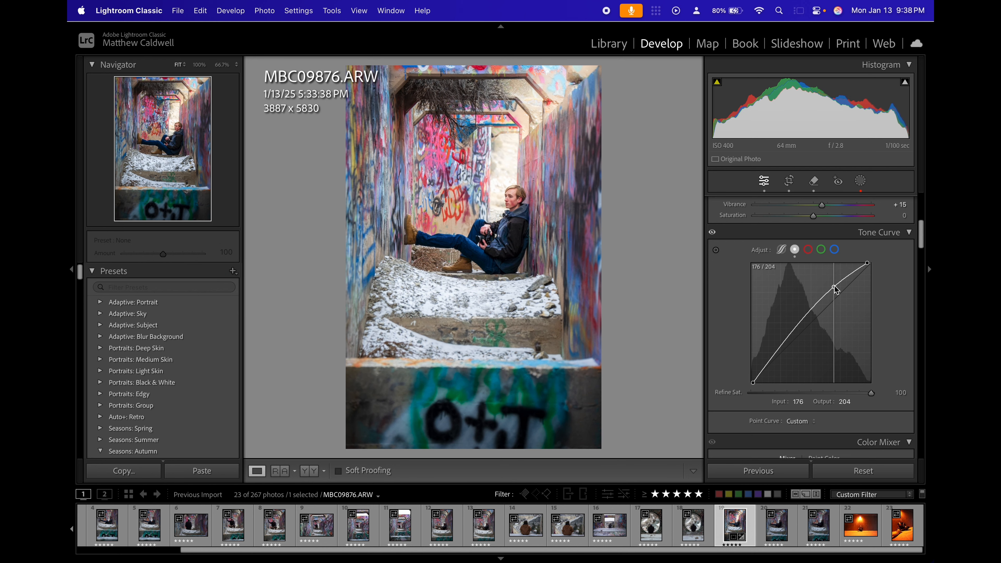
key(super+z)
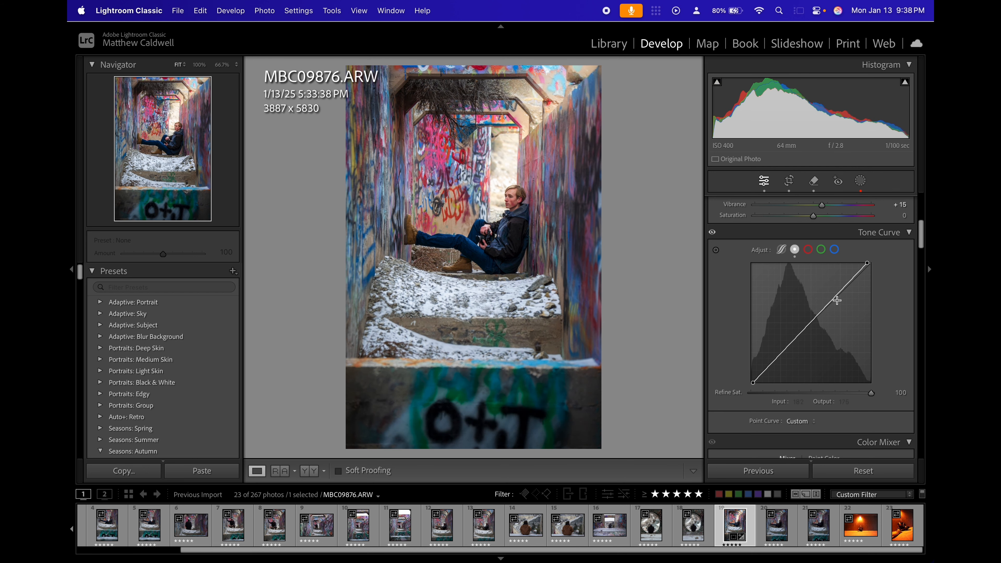
Shape a slight S-curve with a lowered shadow point and a highlight point at input 190, output 194, and preview the photo full screen.
click(782, 354)
drag(783, 355, 784, 354)
click(843, 292)
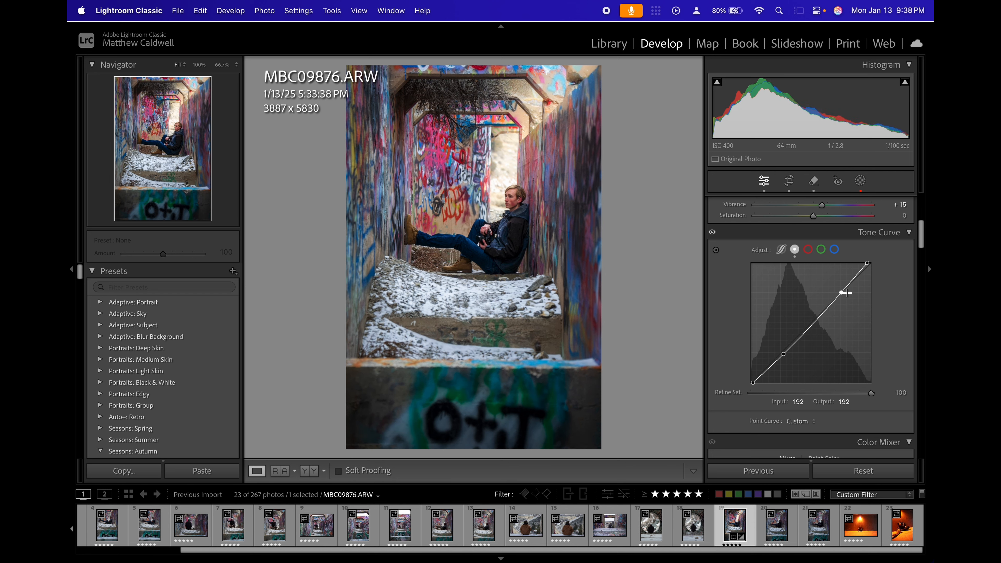
drag(843, 293, 841, 290)
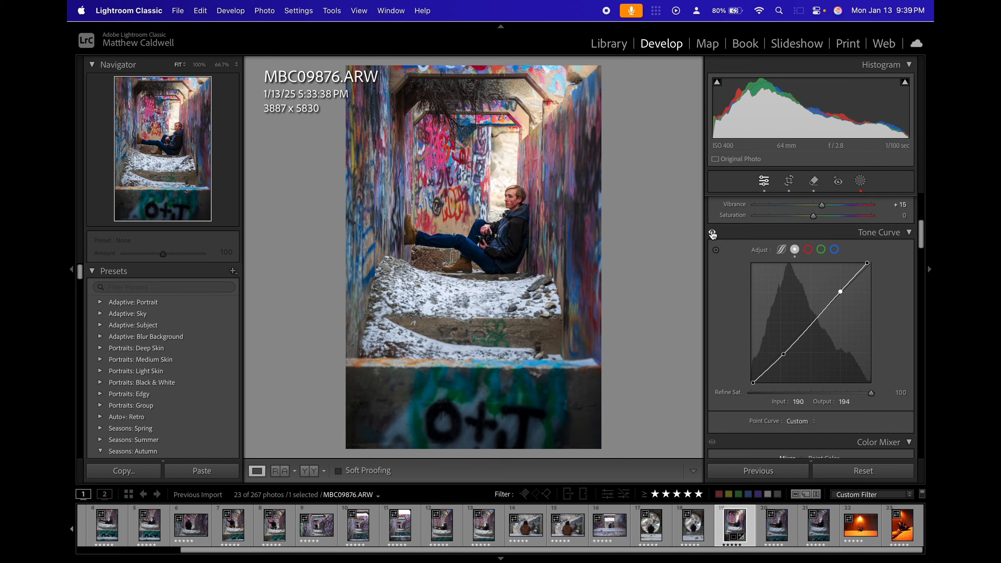
key(f)
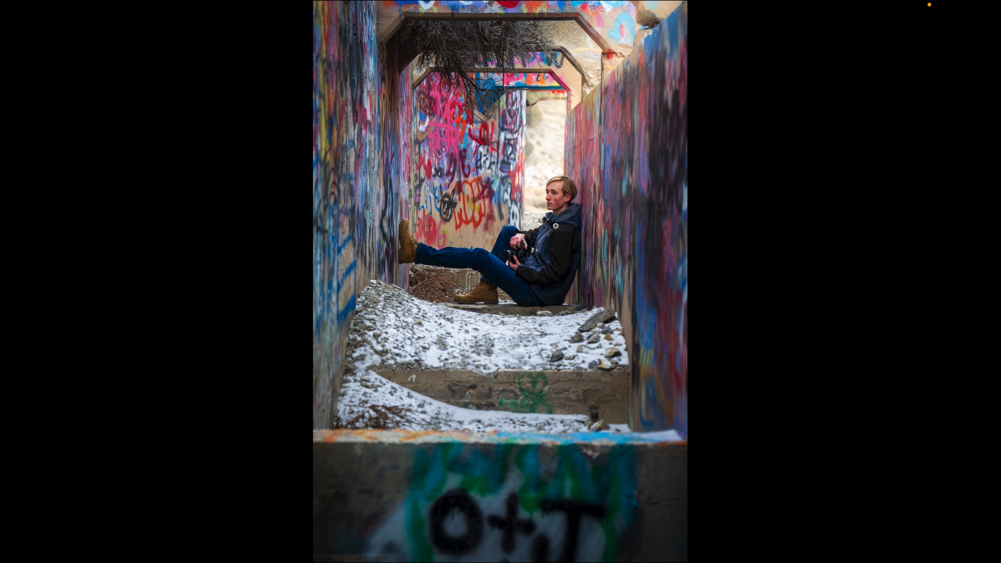
key(f)
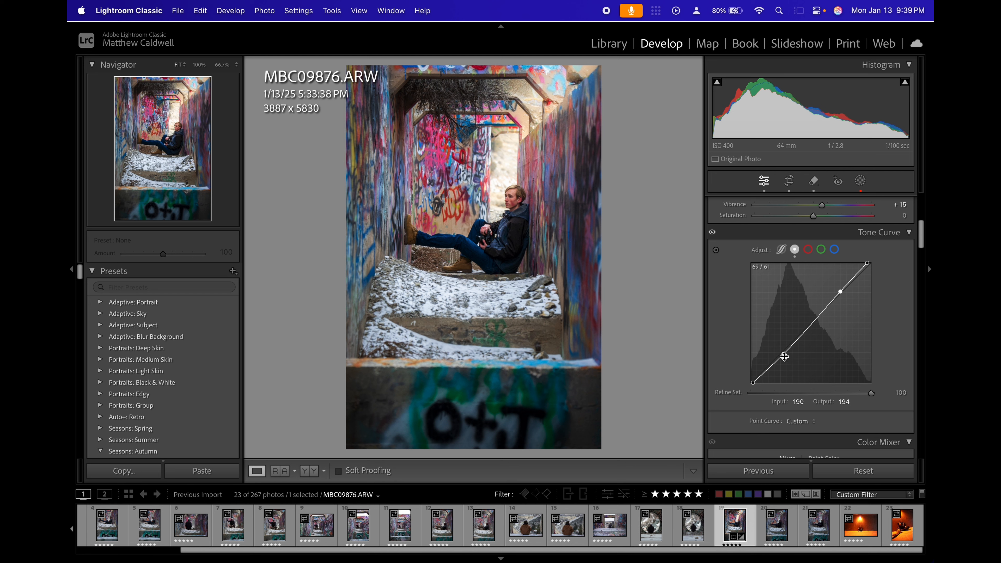
Soften the S-curve by raising the shadow point slightly and setting the highlight point's output to 192, and toggle the Tone Curve to compare.
drag(784, 356, 784, 356)
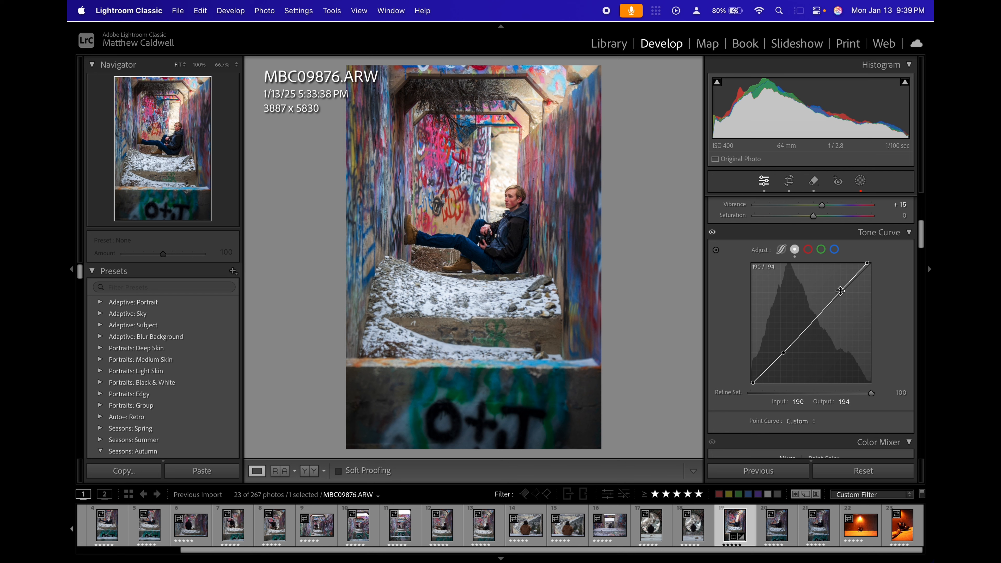
drag(841, 291, 841, 291)
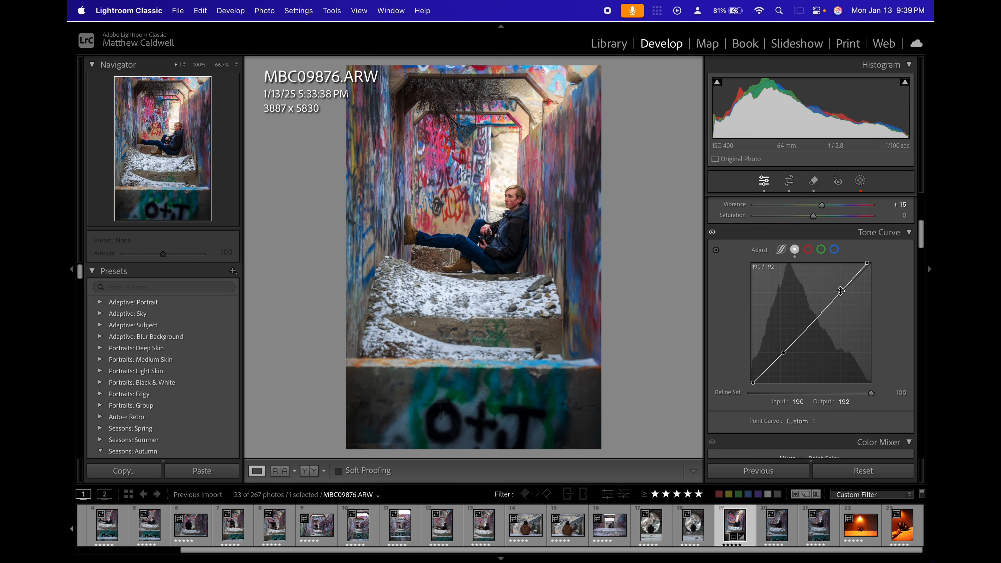
click(712, 234)
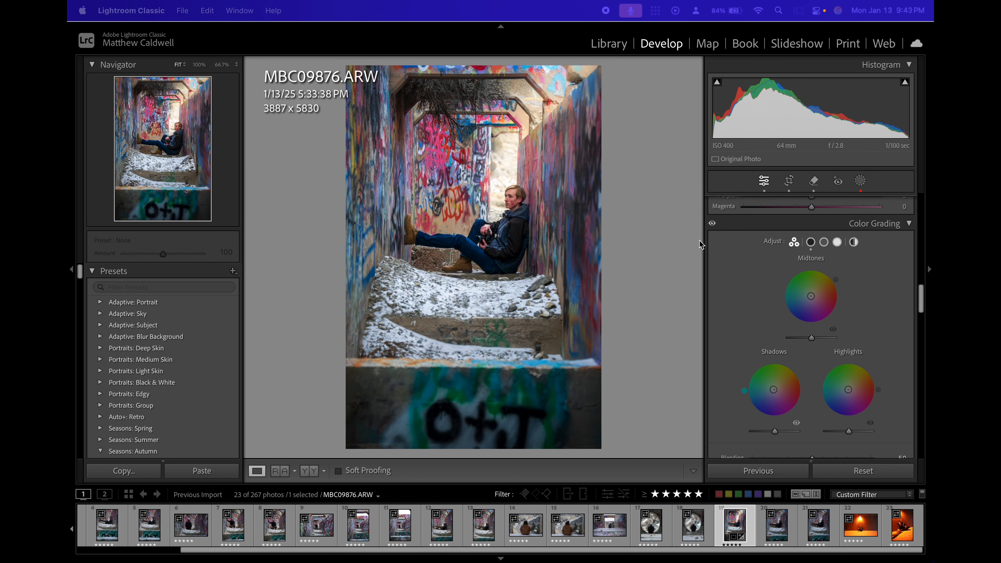
Examine the Color Grading wheels for midtones, shadows and highlights.
scroll(856, 284, up, 4)
scroll(856, 285, down, 4)
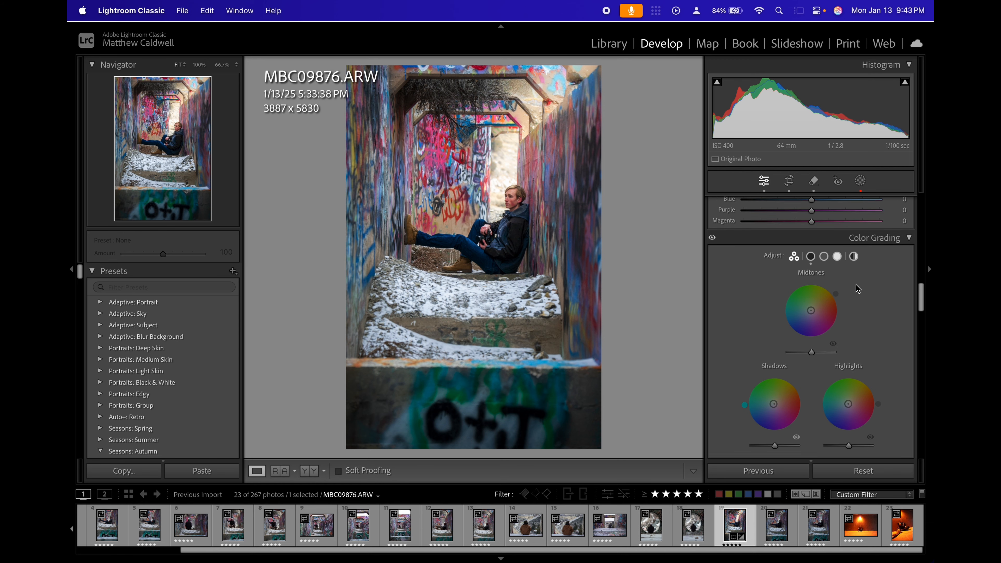
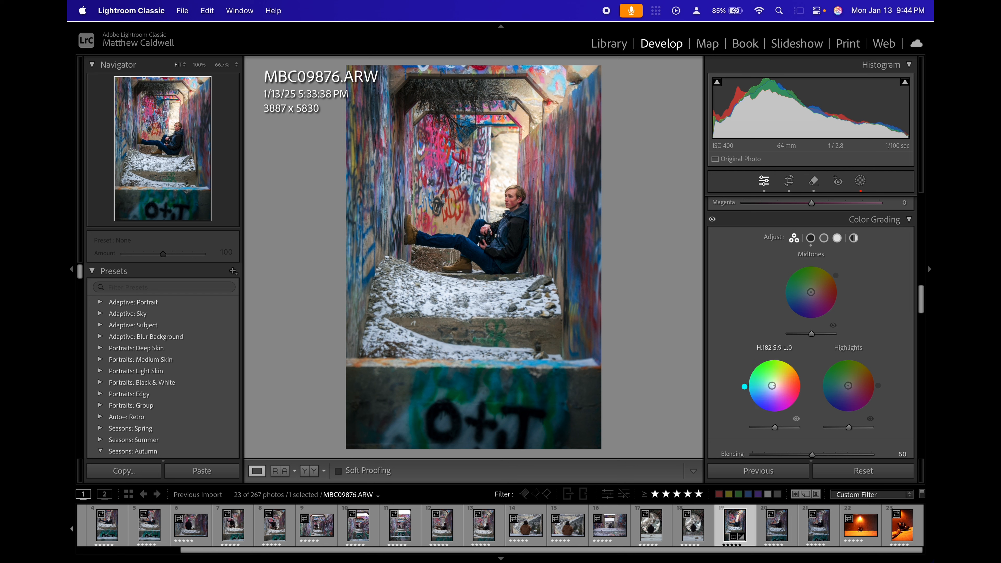
Tint the shadows teal at hue 182, saturation 9, and give the highlights a subtle warm orange tint.
drag(745, 386, 745, 388)
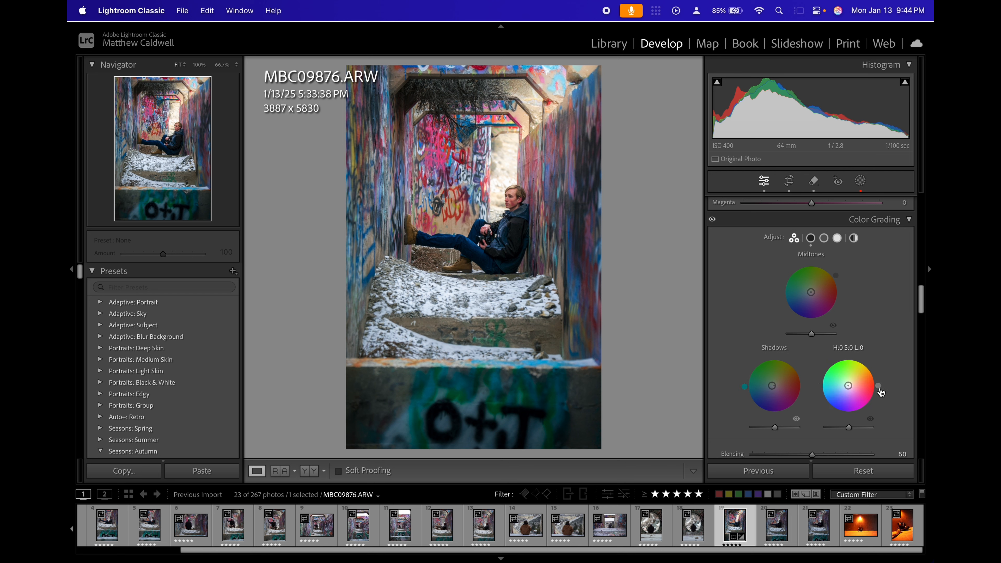
drag(878, 385, 853, 380)
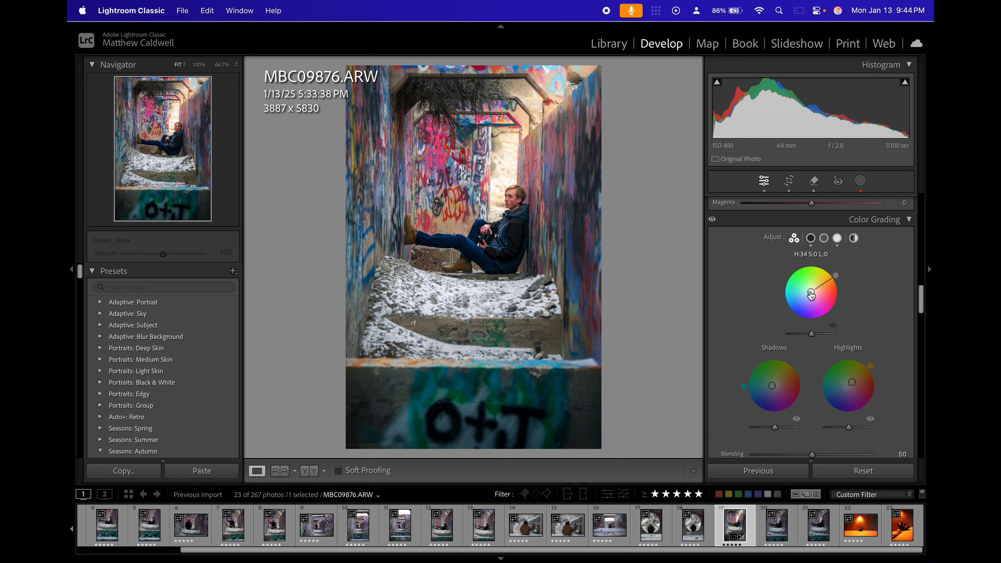
Try an orange midtone tint at hue 34, saturation 100, and reset the midtones wheel.
drag(811, 292, 829, 280)
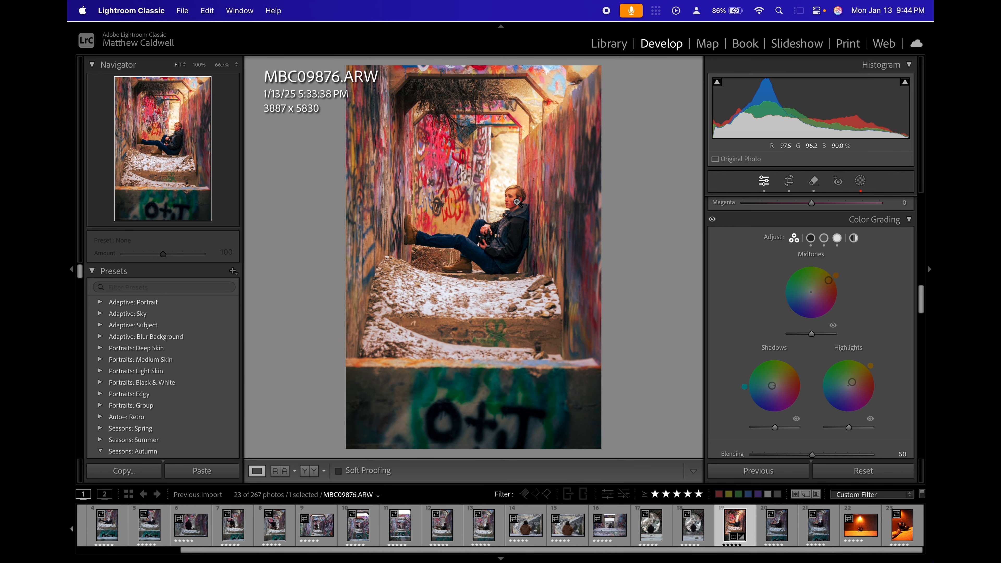
click(508, 194)
click(509, 221)
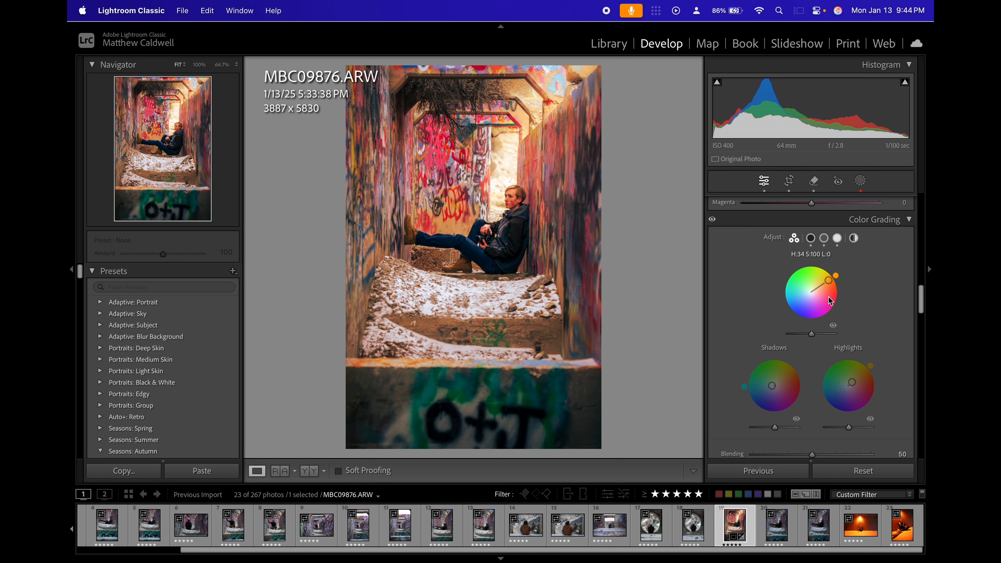
double_click(830, 281)
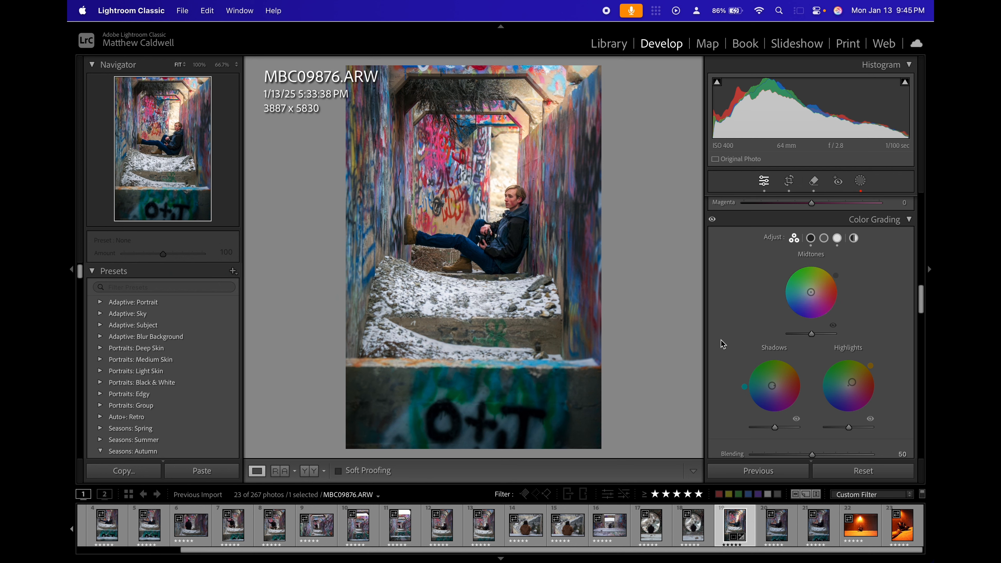
Open the masks and examine the redness of the subject's face up close, at up to 300% zoom.
scroll(722, 339, down, 3)
scroll(728, 342, down, 5)
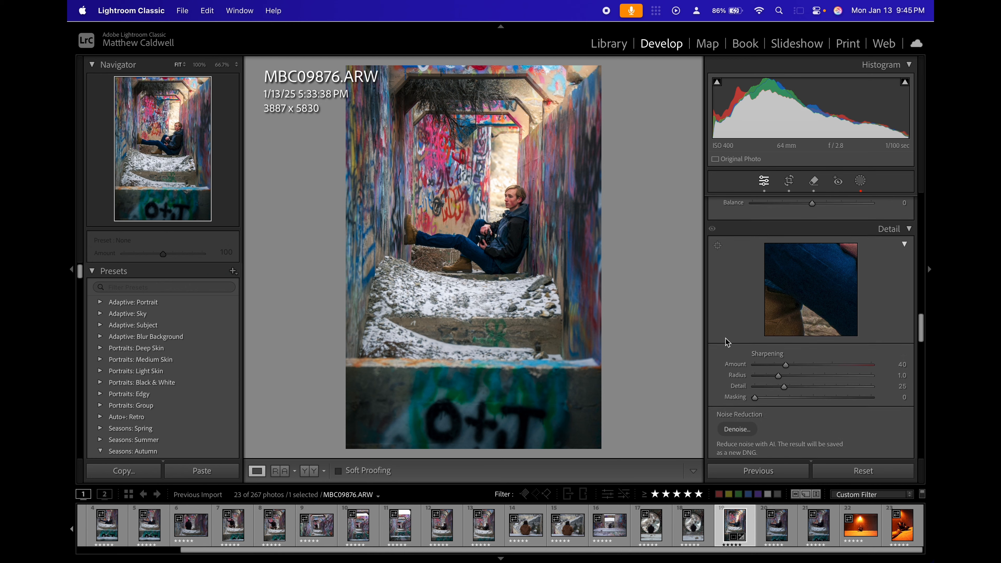
scroll(727, 343, up, 3)
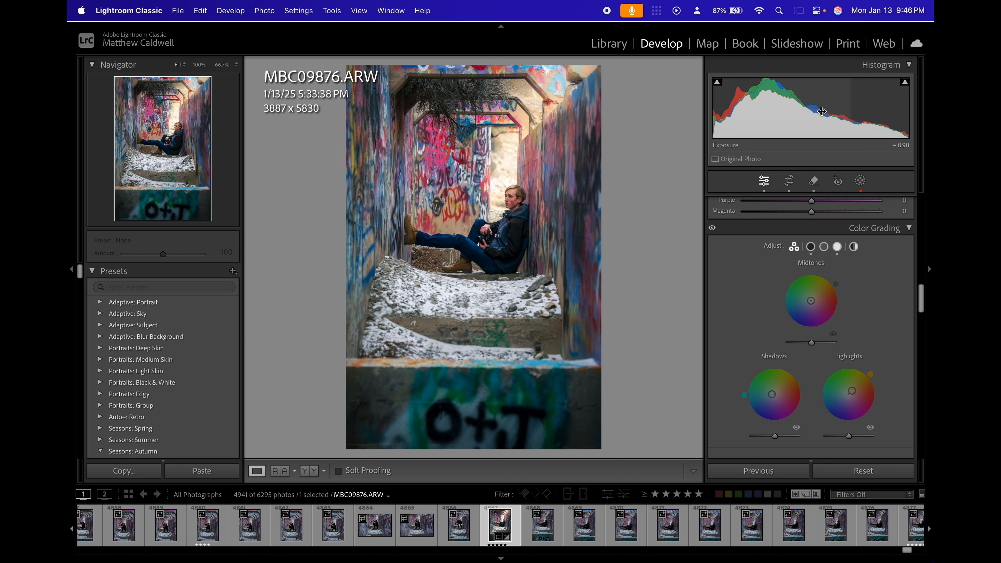
scroll(786, 352, up, 15)
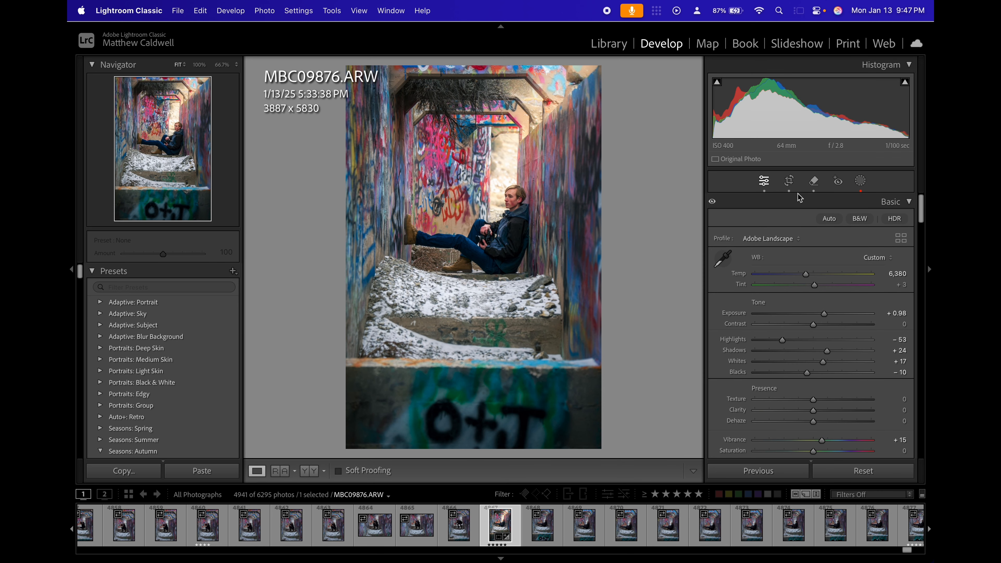
click(863, 184)
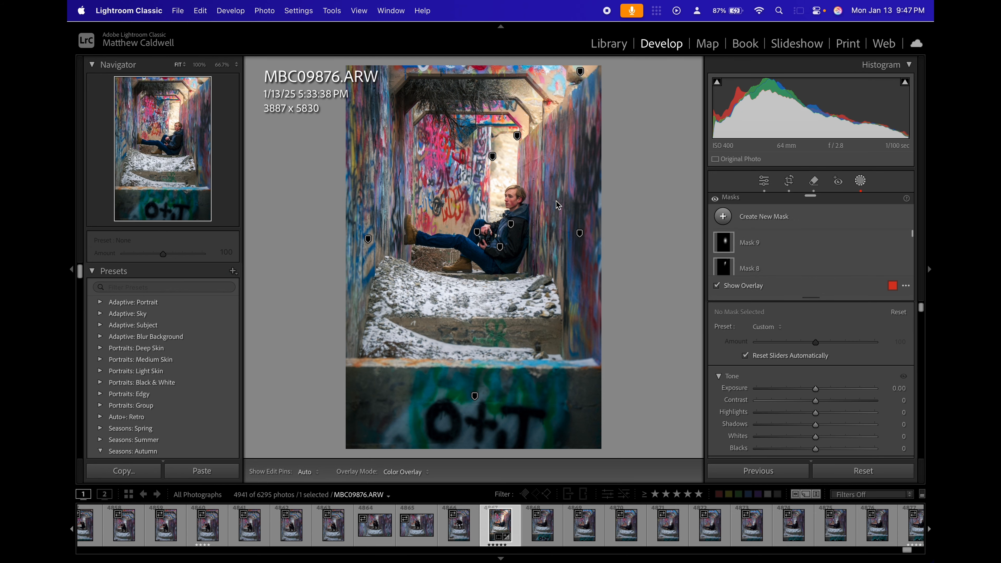
click(517, 203)
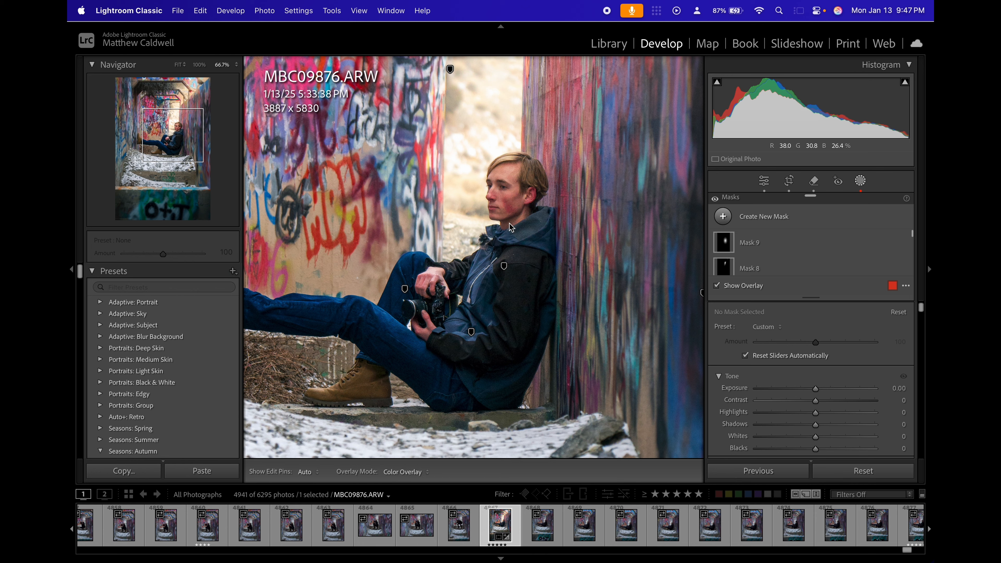
click(518, 223)
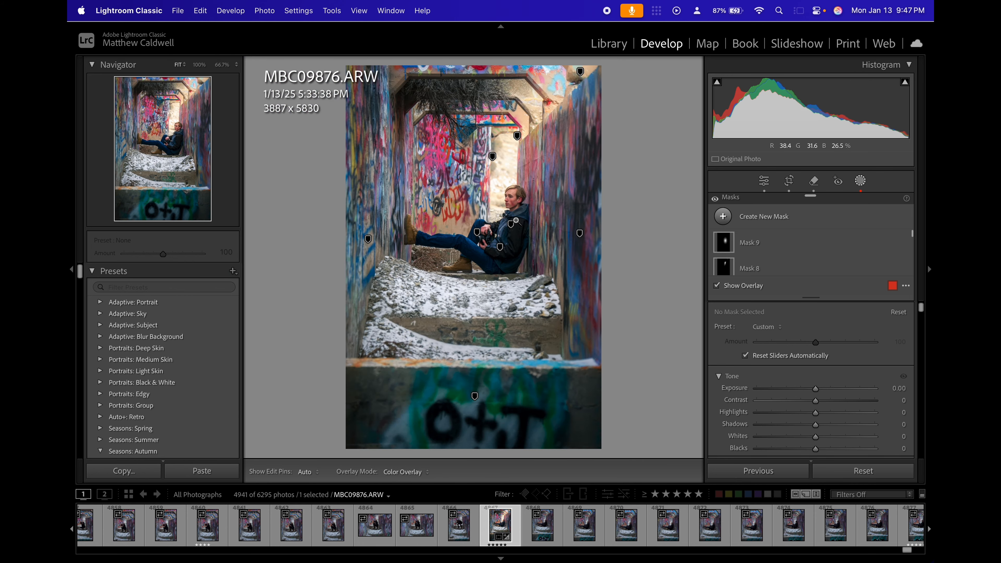
click(496, 158)
key(super+equal)
key(super+equal)
key(super+equal)
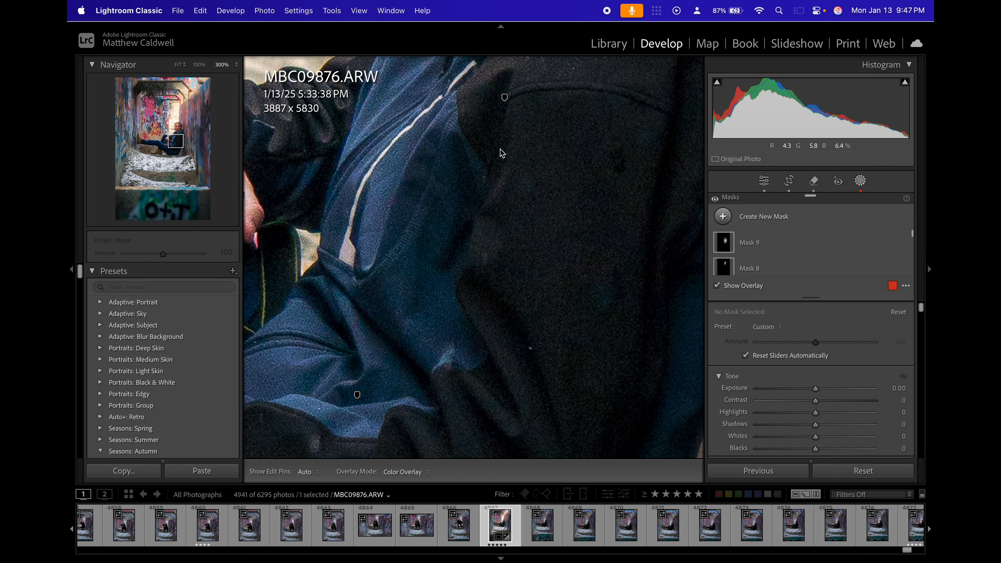
scroll(500, 185, up, 10)
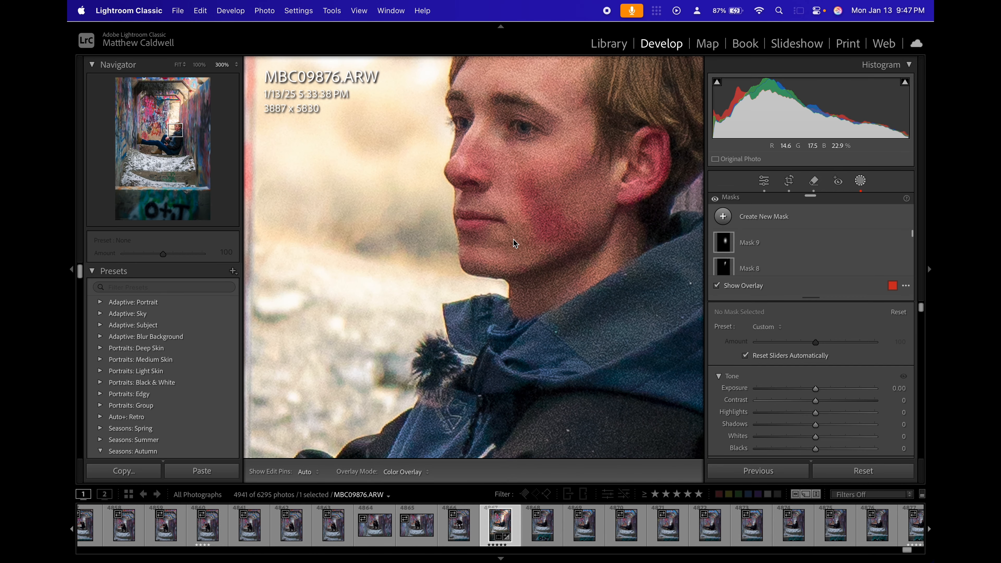
click(548, 197)
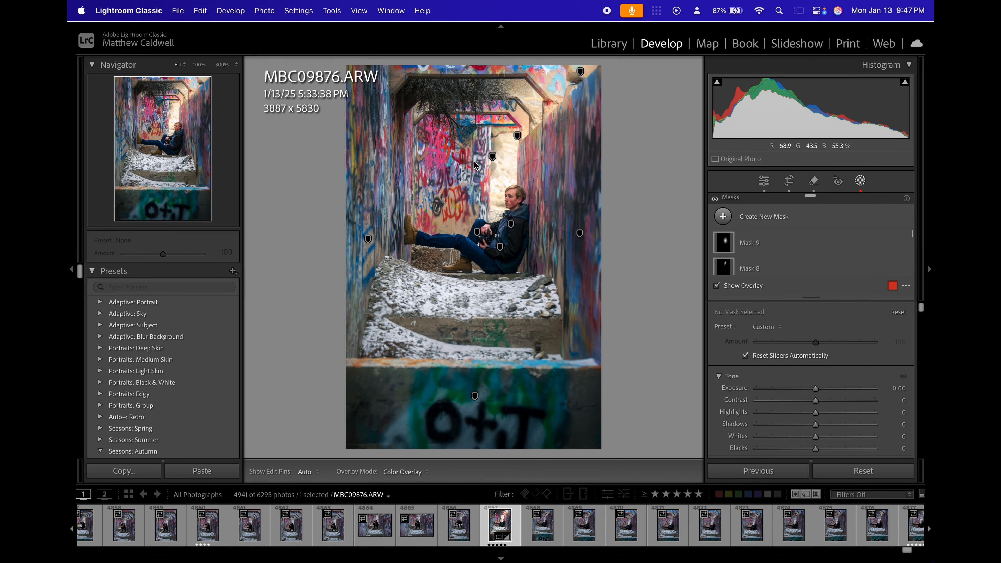
click(504, 203)
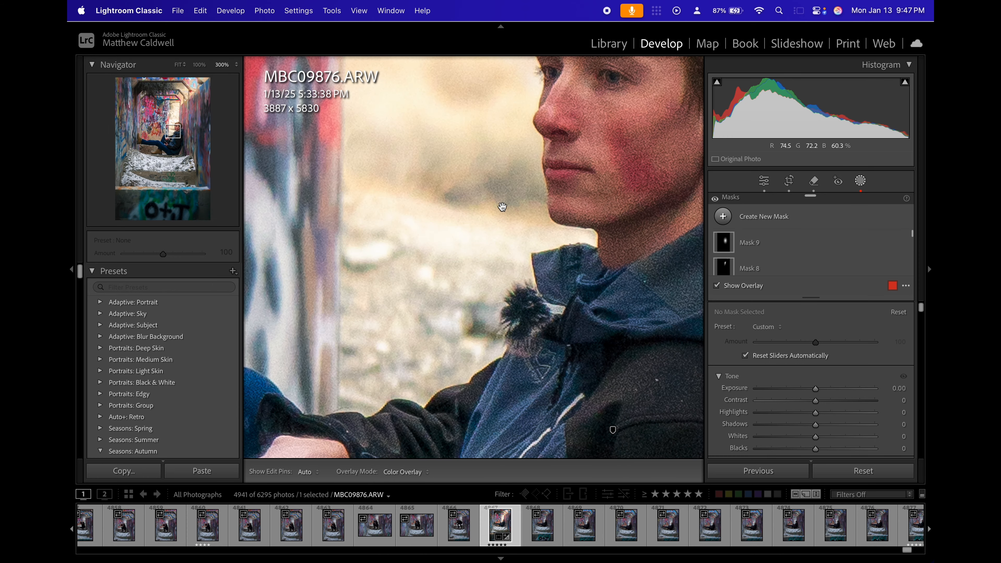
scroll(722, 253, down, 7)
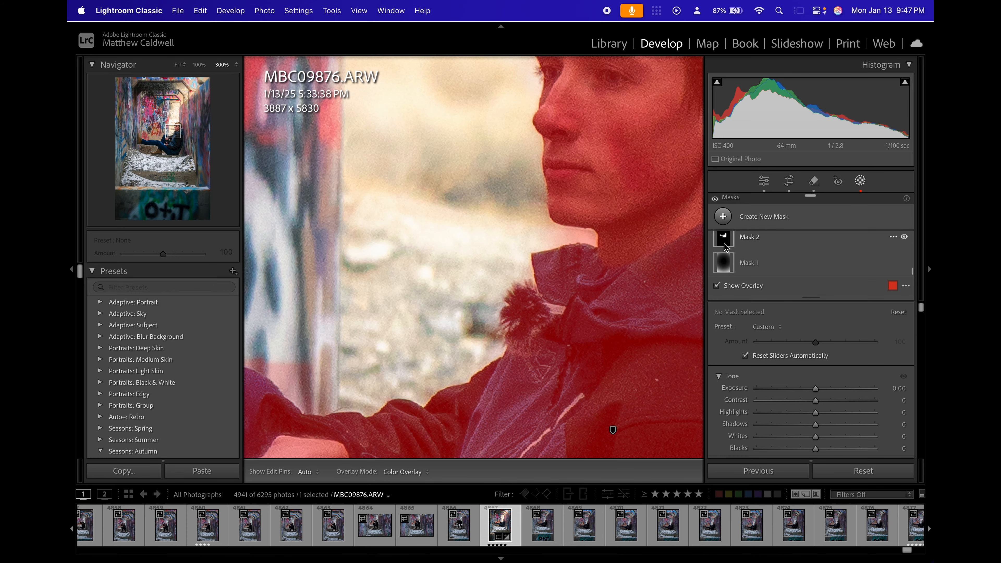
Select the subject mask, Mask 2, and sample the red skin tone of his cheek as a Point Color.
click(730, 239)
key(super+minus)
key(super+minus)
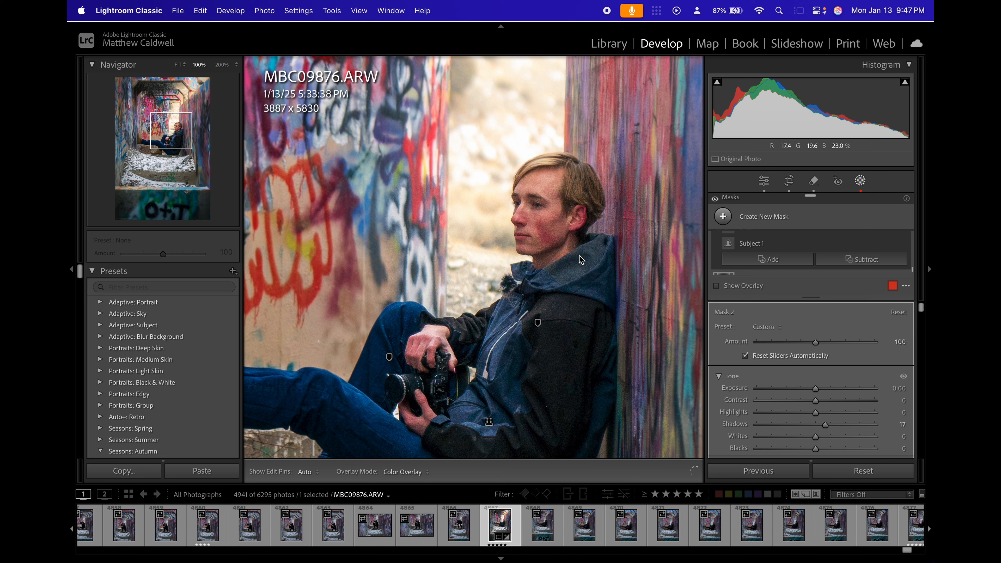
scroll(710, 323, down, 10)
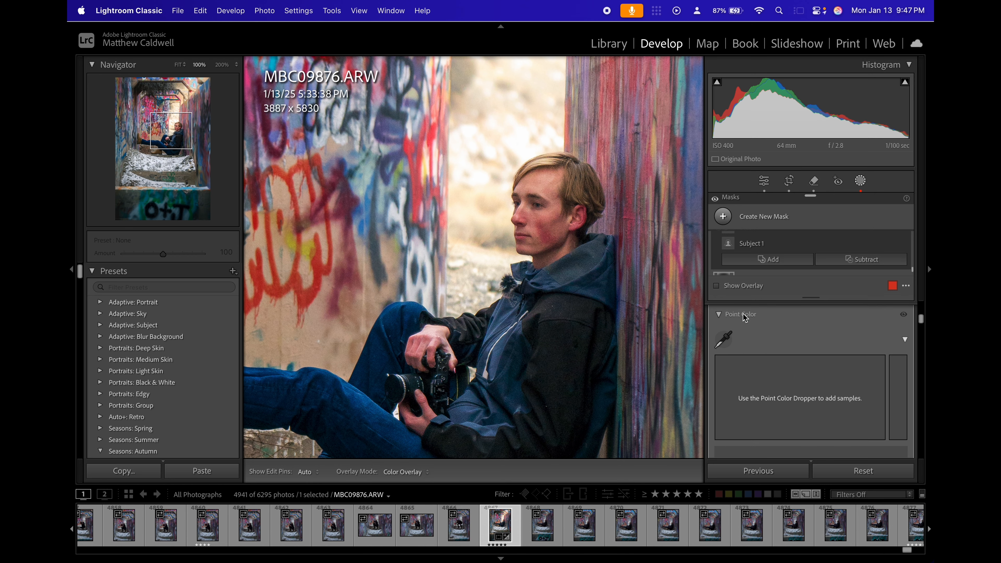
click(723, 339)
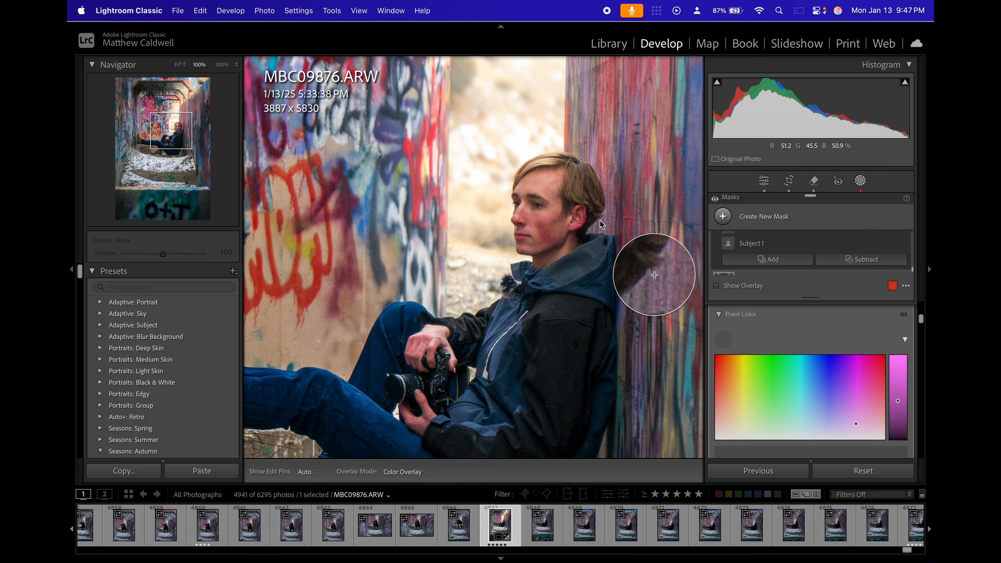
click(598, 289)
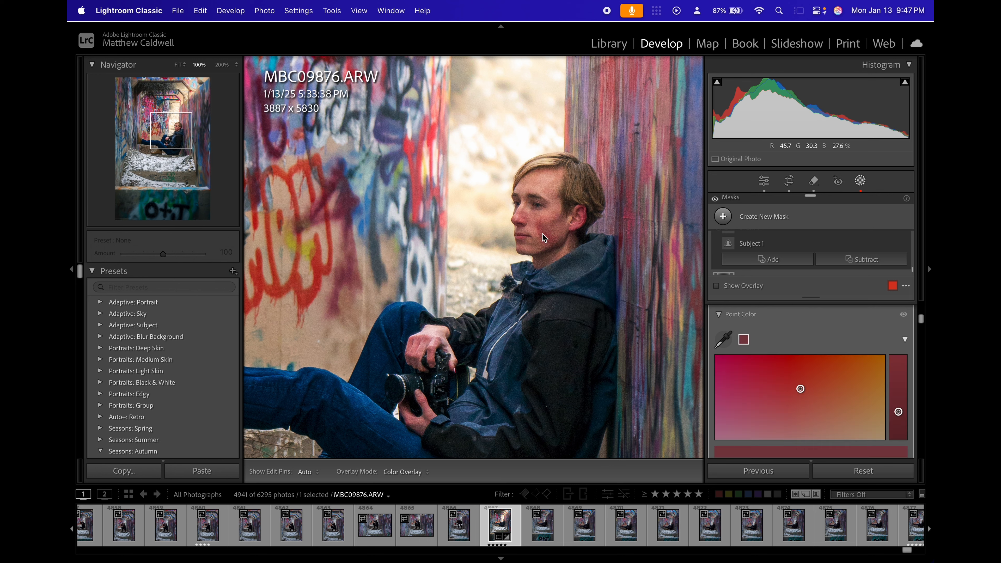
Set the sampled red's saturation shift to -11, and try a hue shift and undo it.
scroll(820, 383, down, 2)
scroll(820, 383, down, 4)
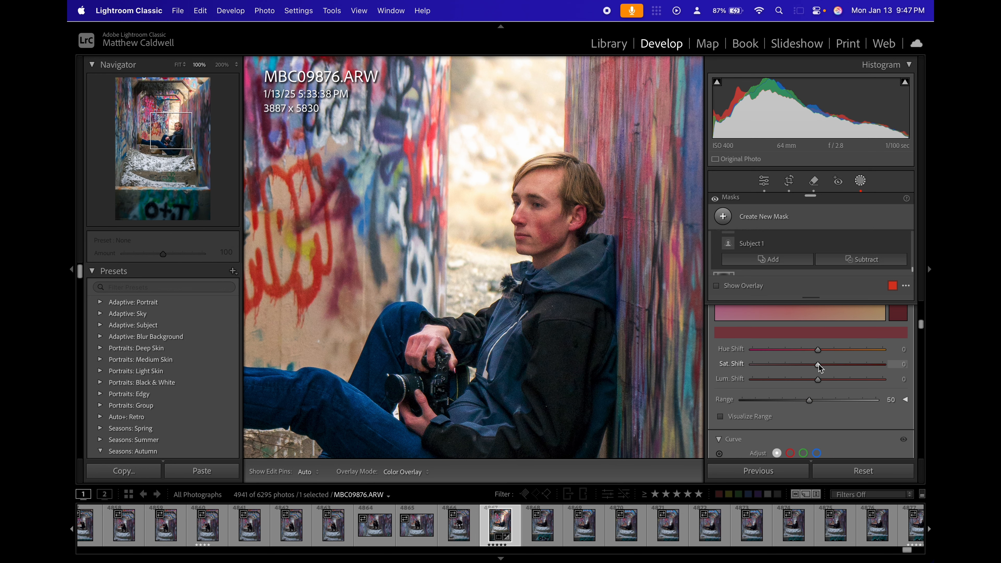
drag(819, 366, 810, 365)
drag(828, 350, 806, 335)
key(super+z)
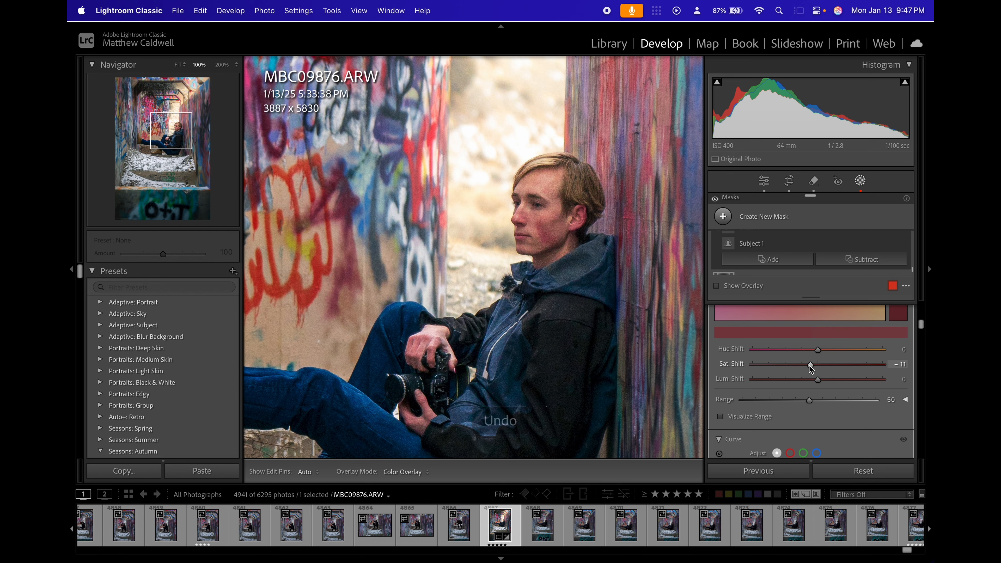
Narrow the sampled red's range to 0 using the range visualization, and undo a trial luminance shift of 15.
scroll(812, 369, down, 2)
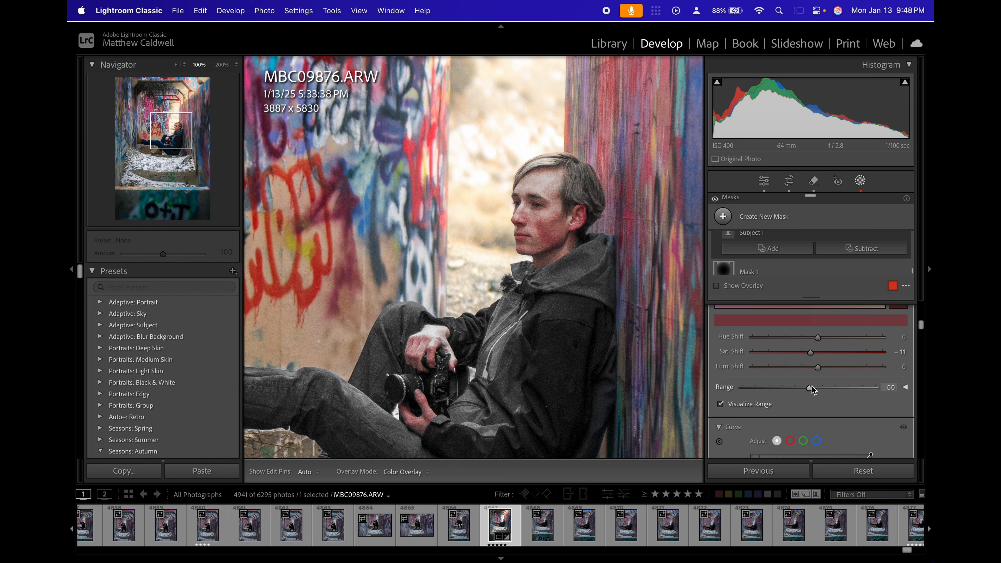
drag(809, 388, 727, 387)
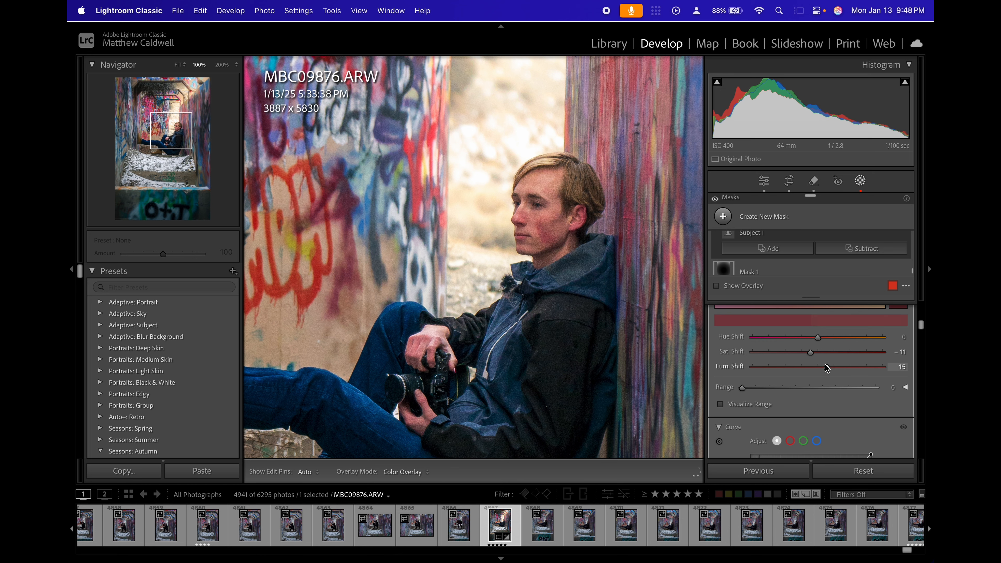
key(super+z)
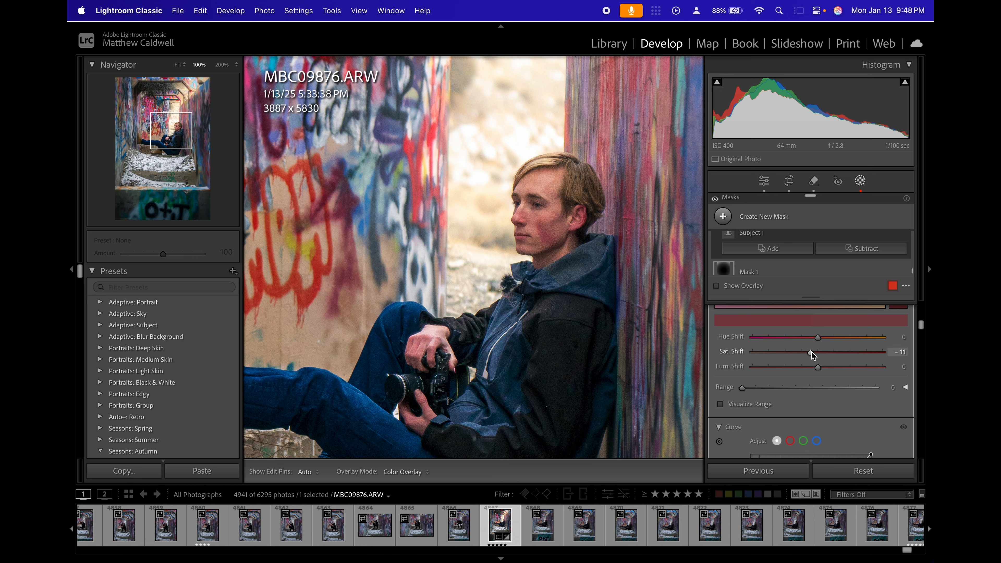
Lower the sampled red's saturation shift a little further and toggle Point Color to compare the face.
drag(813, 355, 804, 356)
scroll(848, 347, up, 5)
click(904, 343)
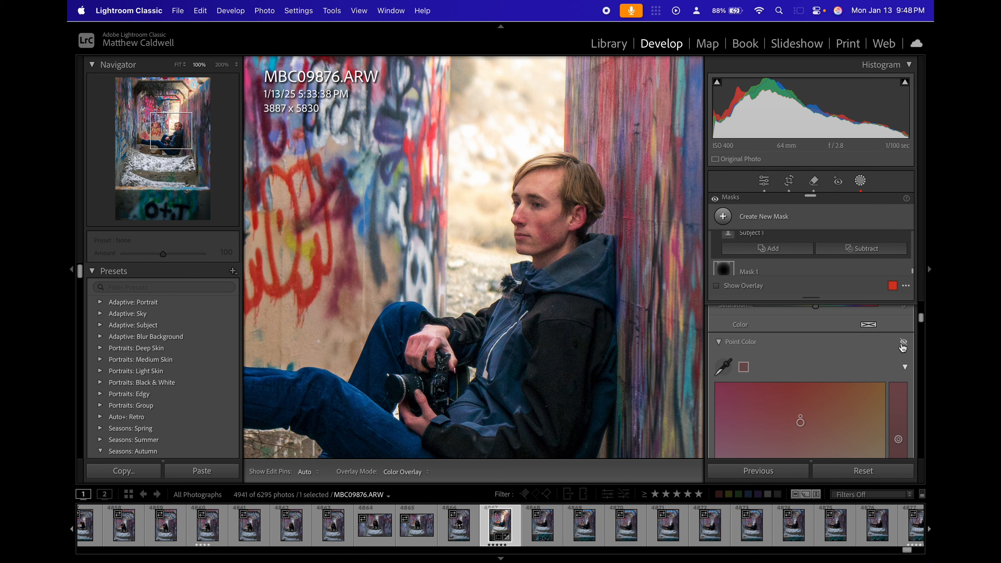
click(903, 343)
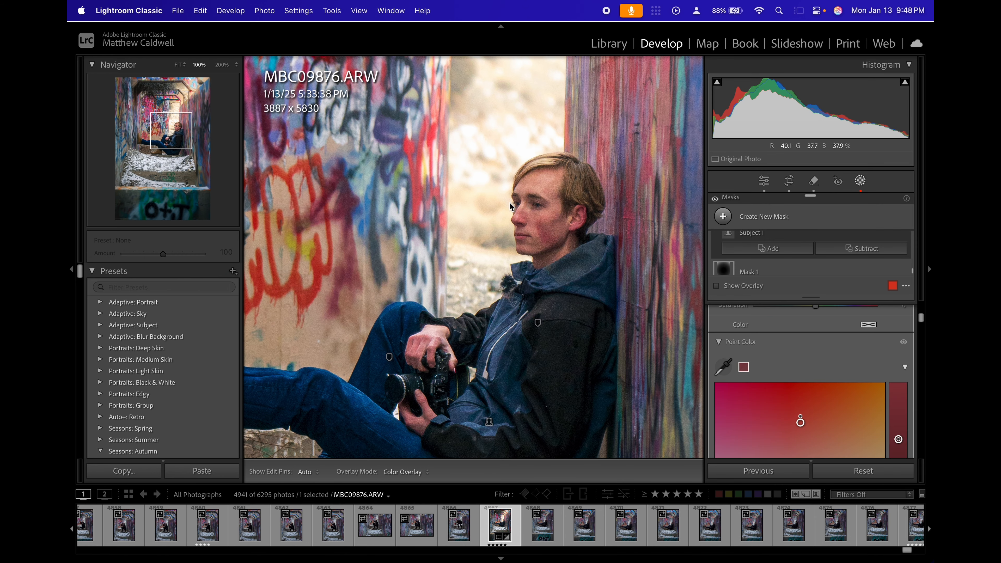
Zoom back out to the whole photo and preview it full screen.
key(z)
key(f)
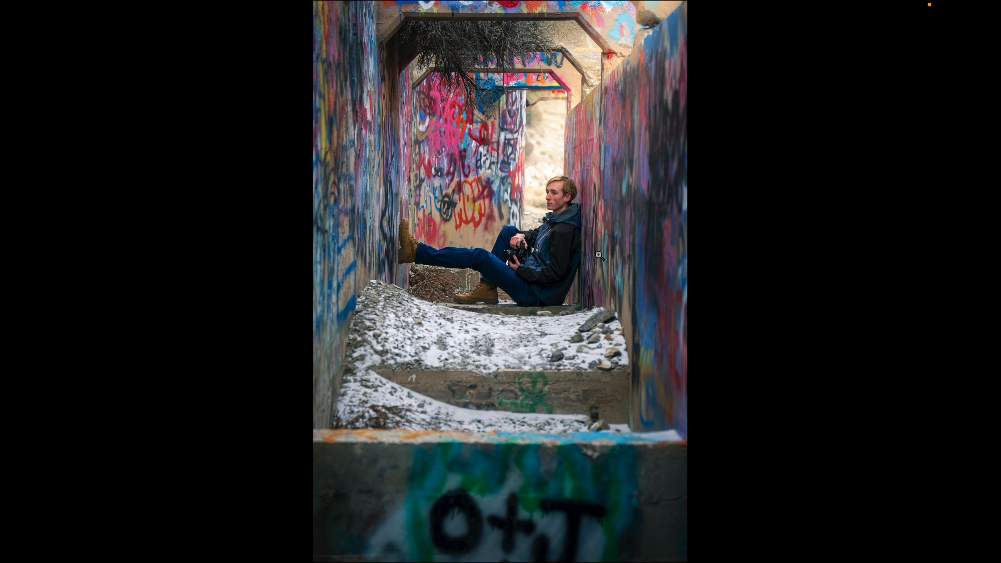
key(f)
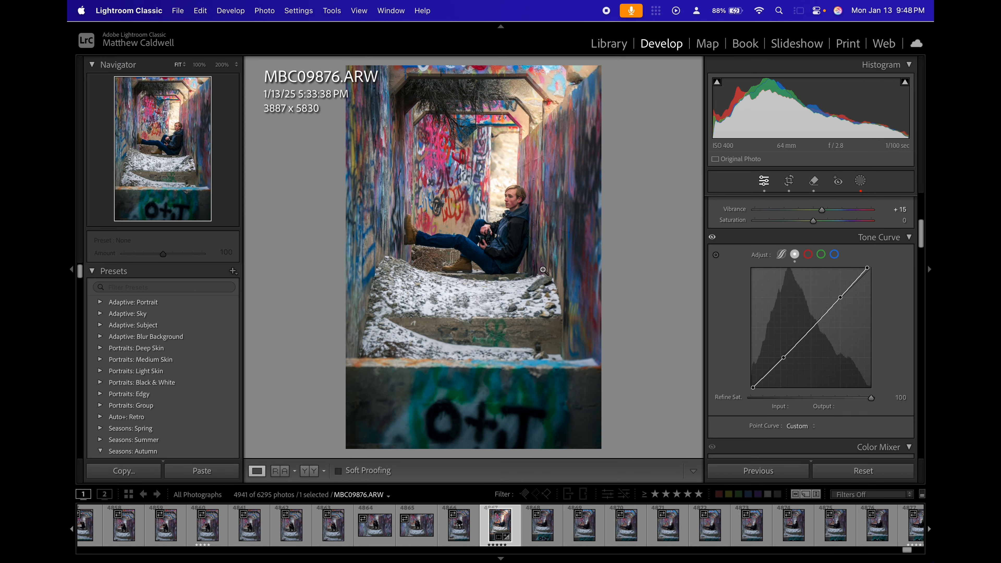
Enable Remove Chromatic Aberration in the lens corrections and review the remaining develop settings.
click(789, 180)
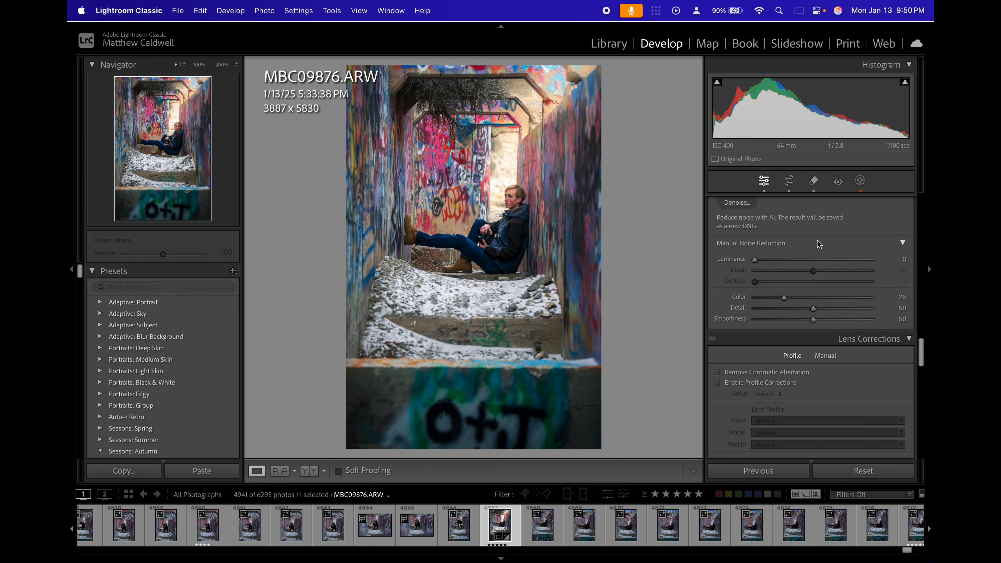
scroll(819, 244, down, 5)
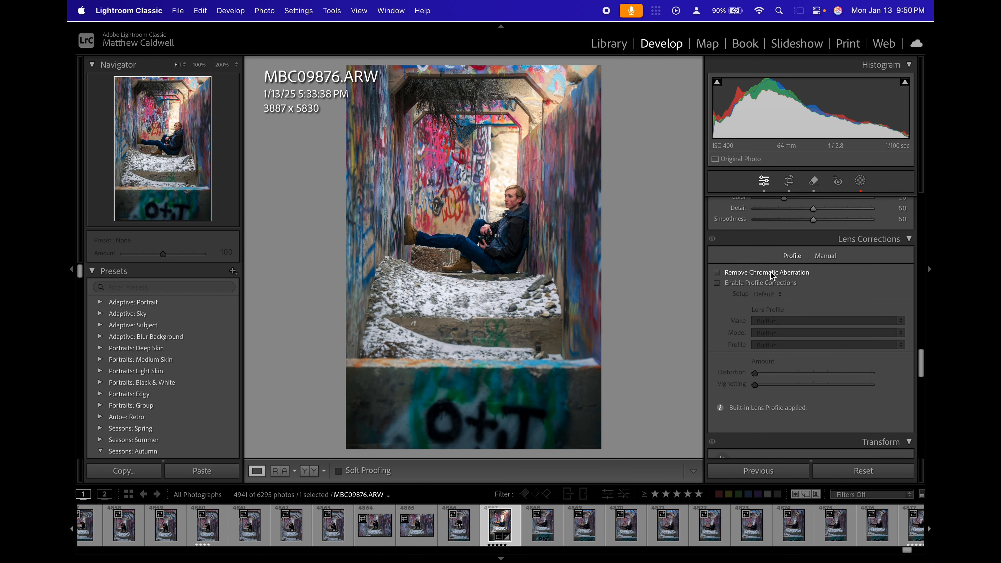
scroll(802, 327, down, 8)
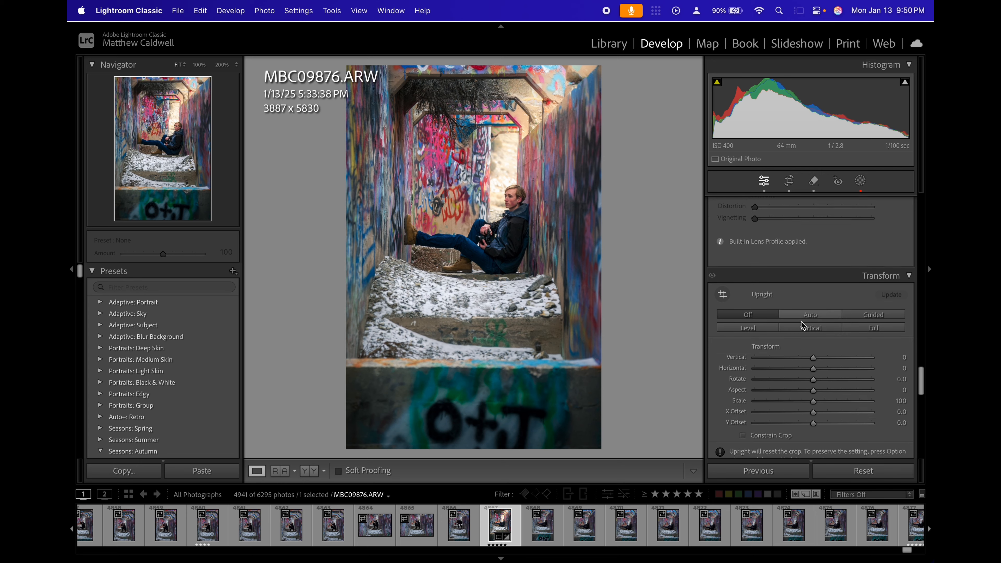
scroll(803, 326, down, 8)
scroll(823, 262, up, 15)
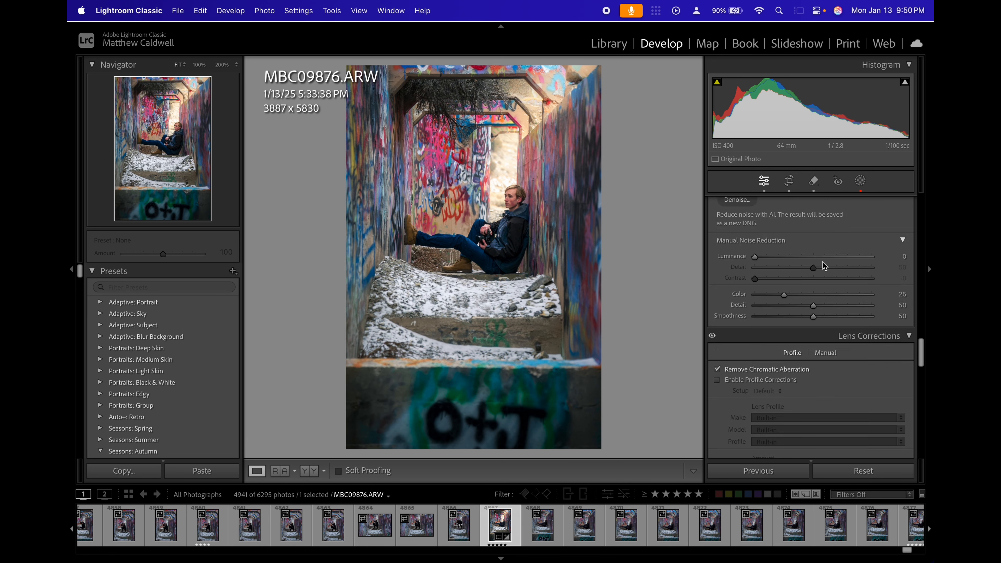
scroll(823, 262, up, 15)
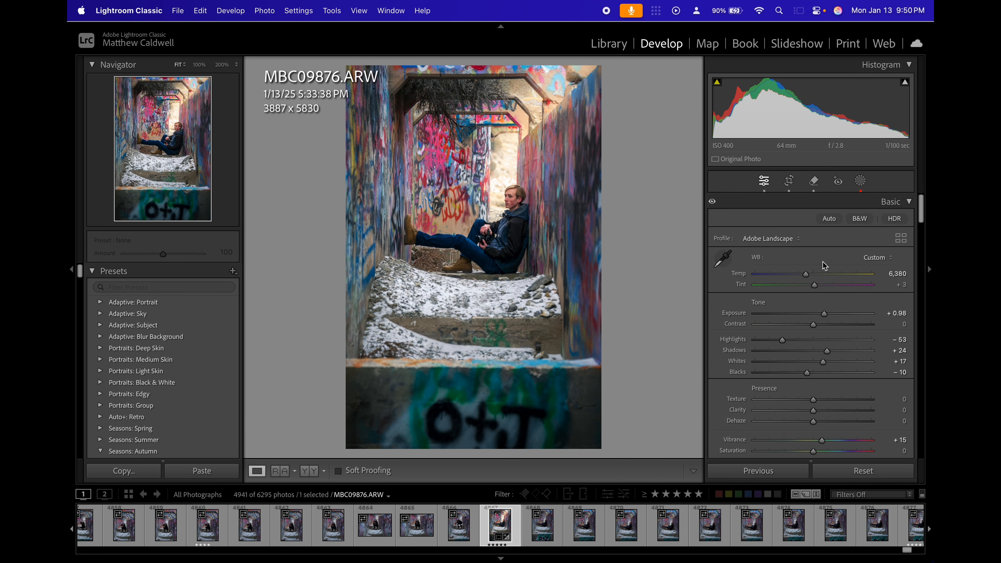
scroll(834, 330, down, 3)
scroll(834, 330, up, 3)
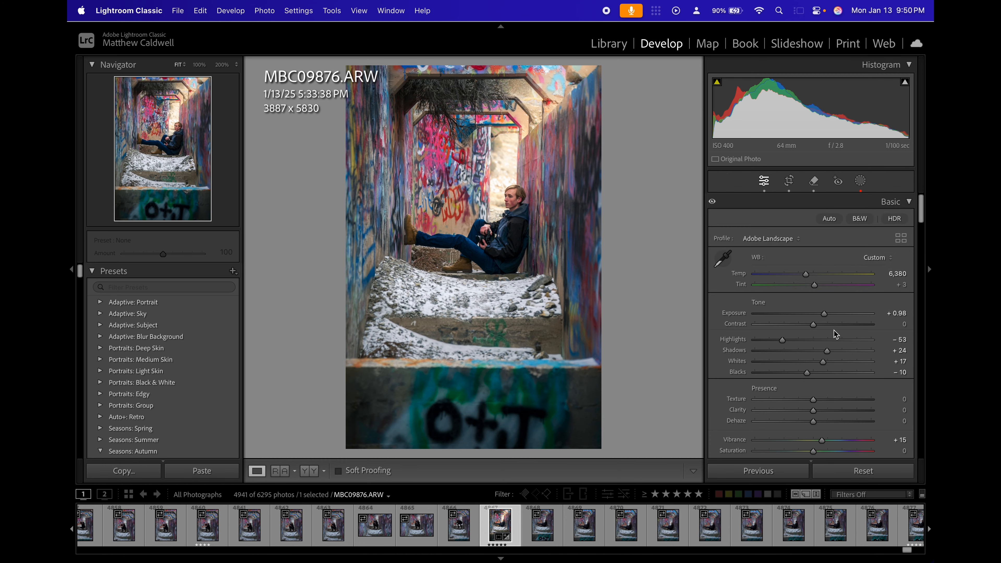